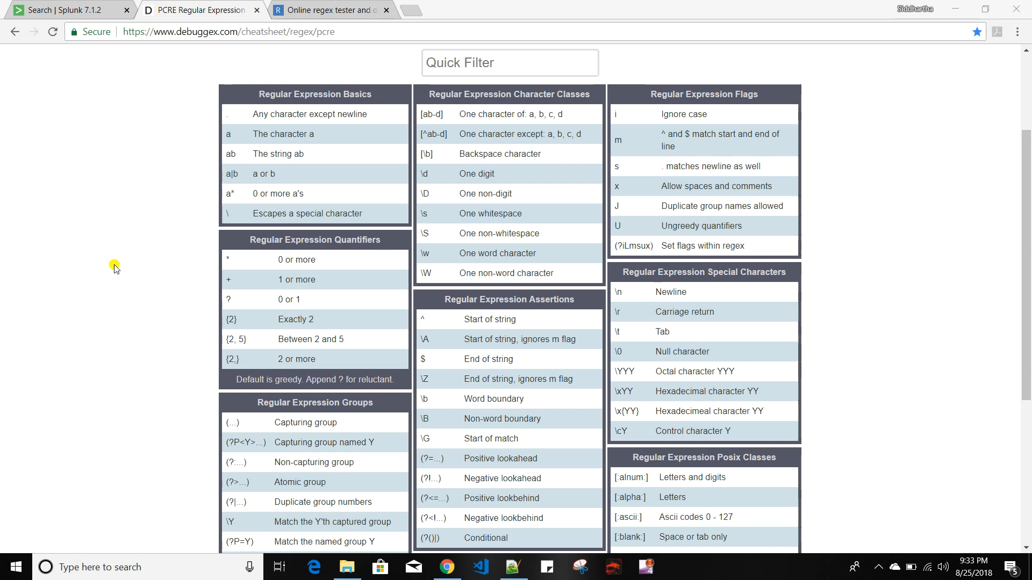
- Examine the PCRE regex cheatsheet's token tables and regex101's regular expression and test string fields
scroll(106, 275, "down", 1)
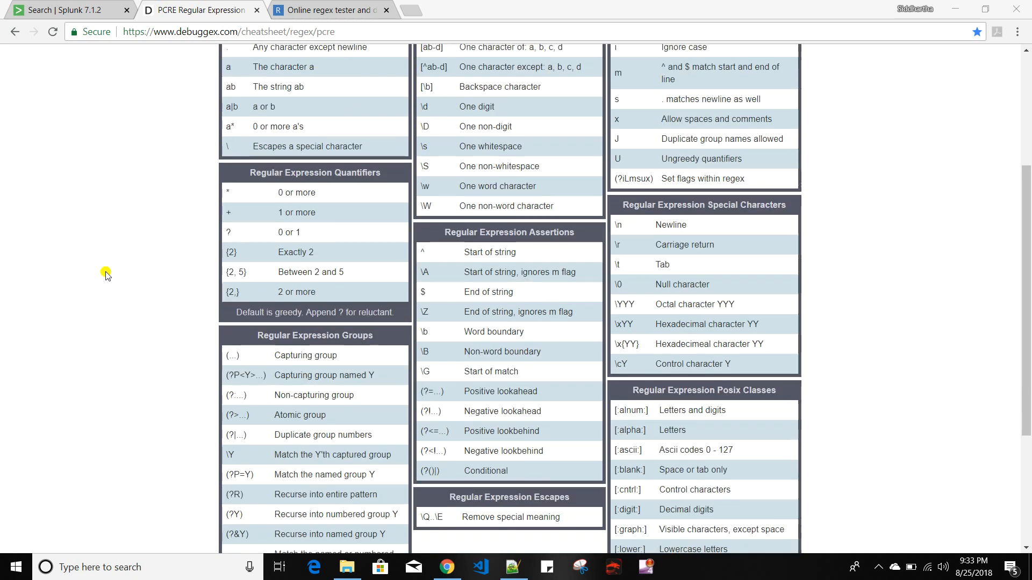
scroll(106, 275, "down", 2)
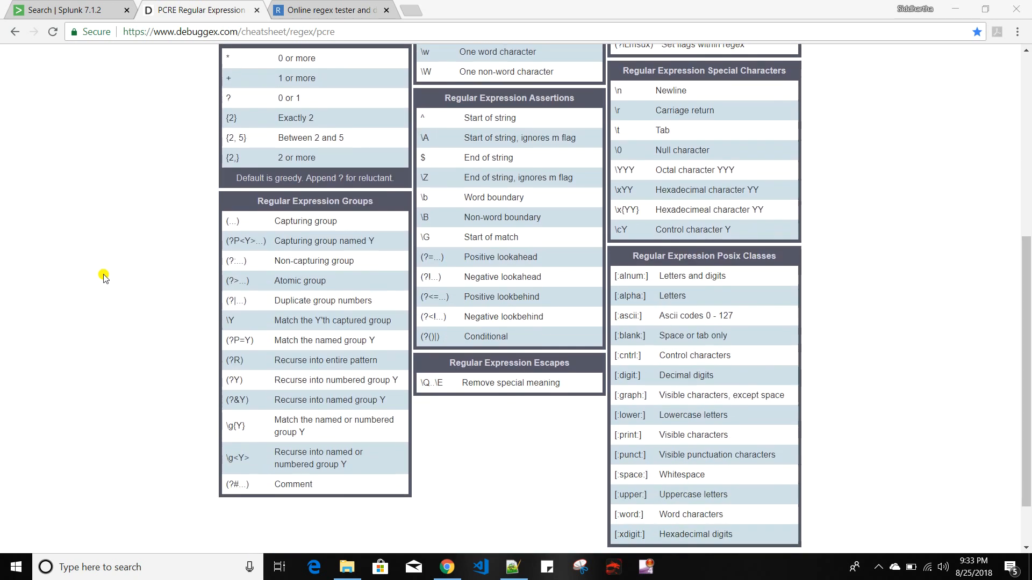
scroll(409, 427, "up", 3)
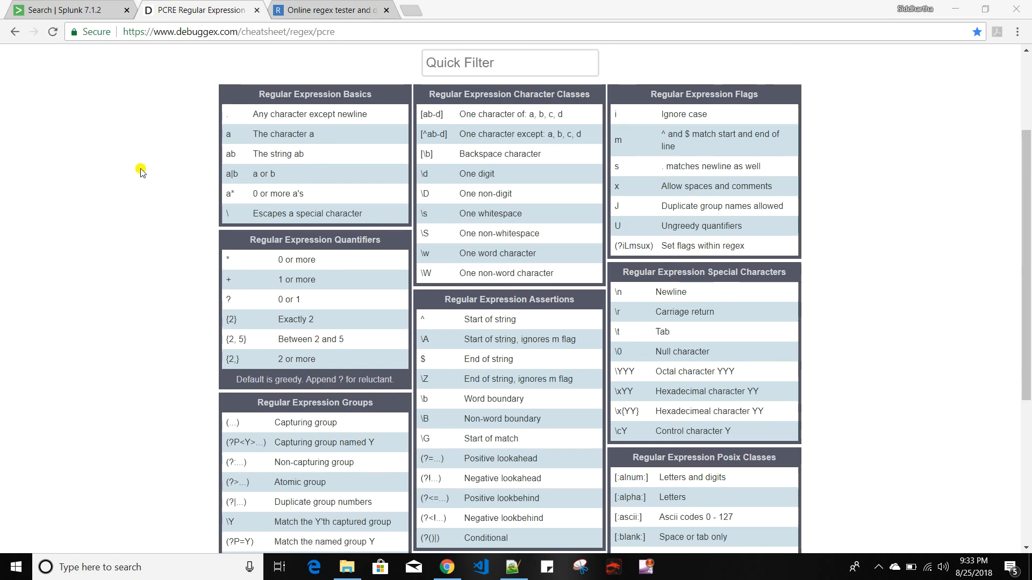
scroll(114, 279, "up", 1)
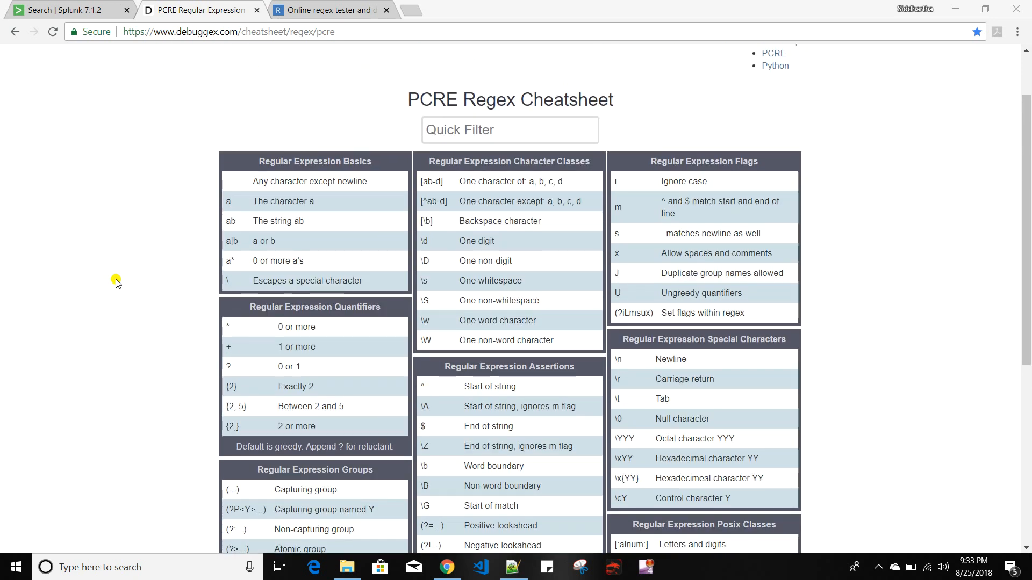
left_click(320, 12)
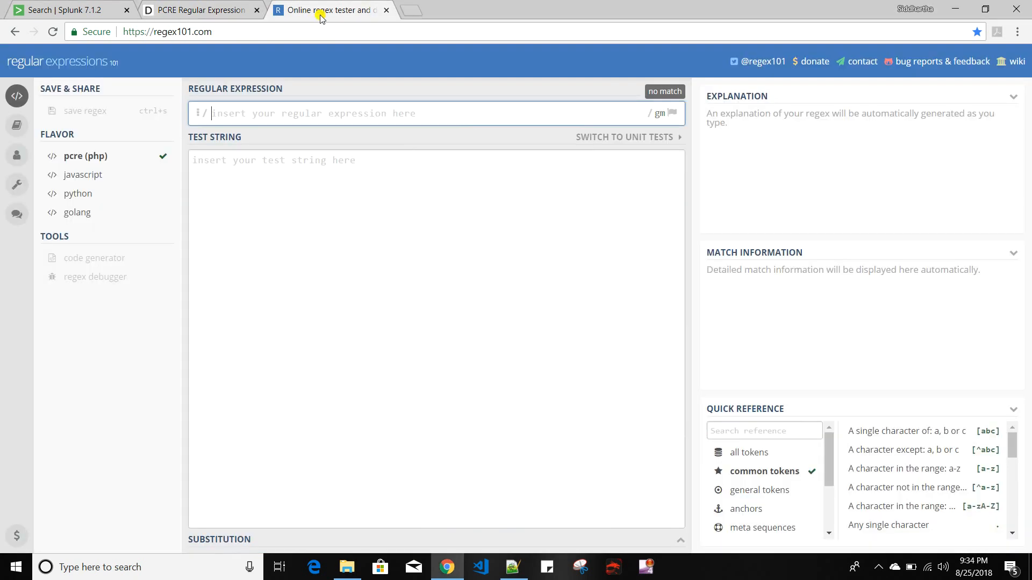
left_click(318, 214)
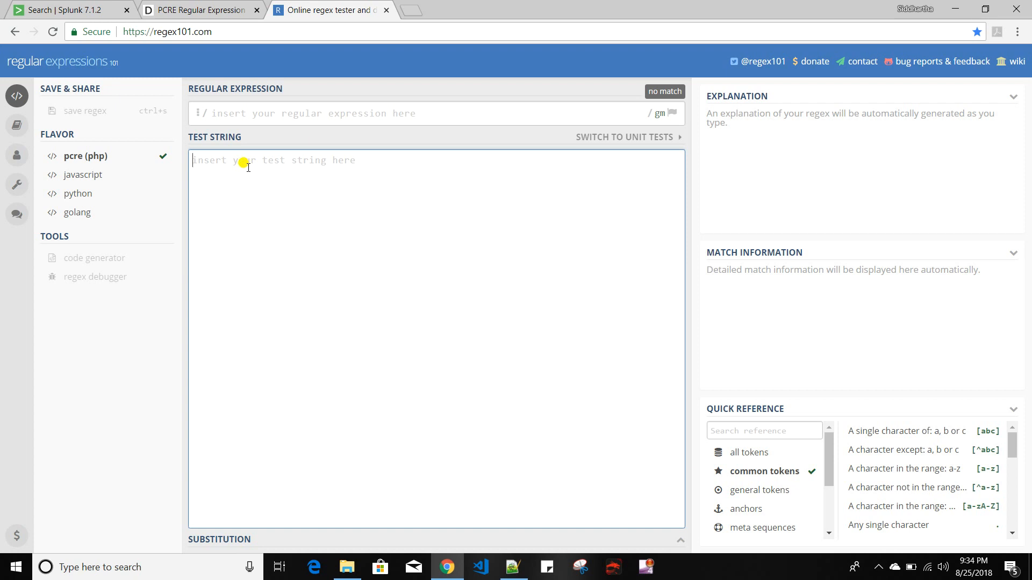
left_click(269, 112)
left_click(268, 210)
left_click(177, 10)
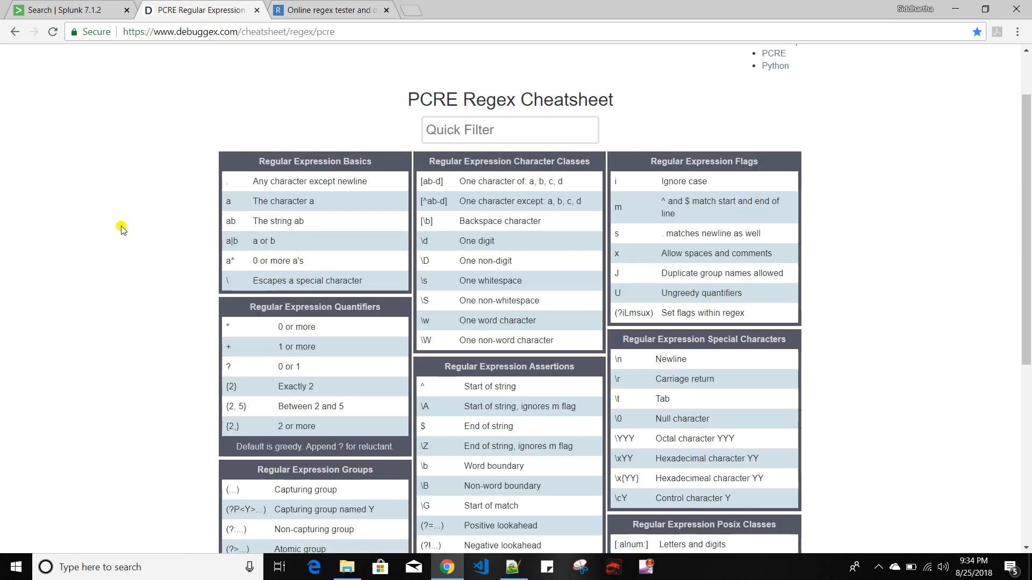
scroll(119, 367, "down", 1)
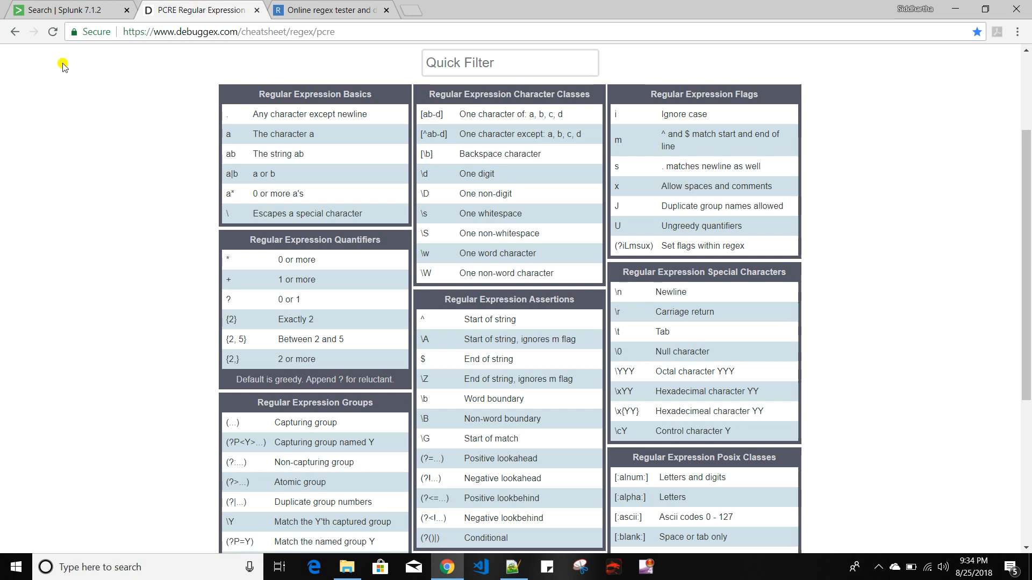
- In the Splunk search page, extend the index=main query with | rex filed= ""
left_click(60, 9)
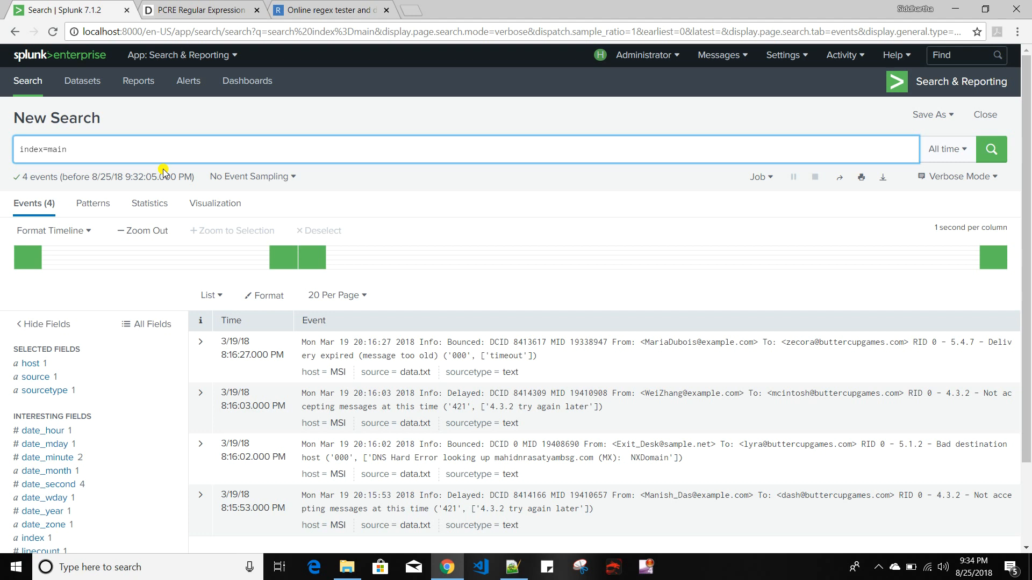
type("| r")
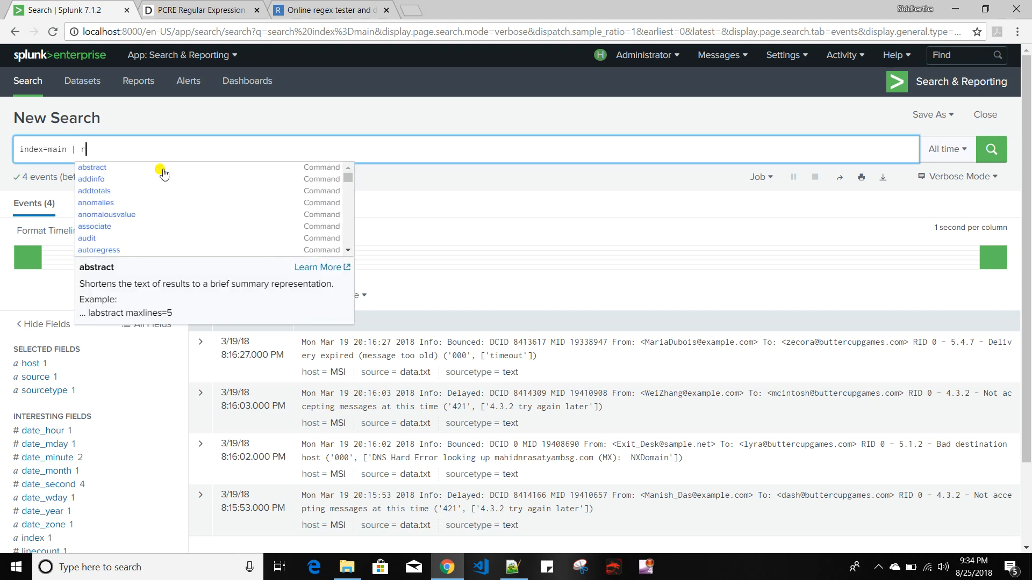
type("ex ")
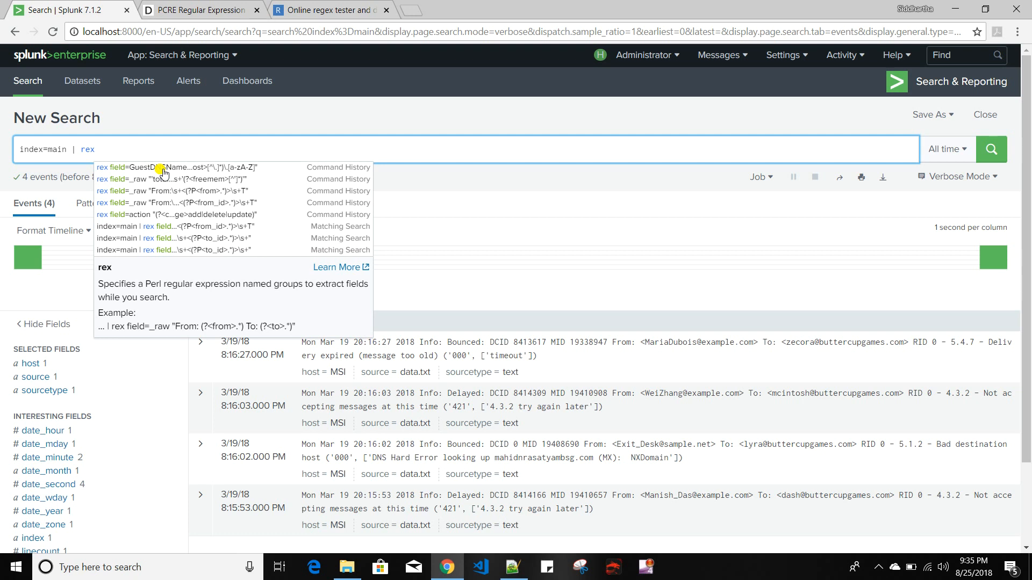
type("filed")
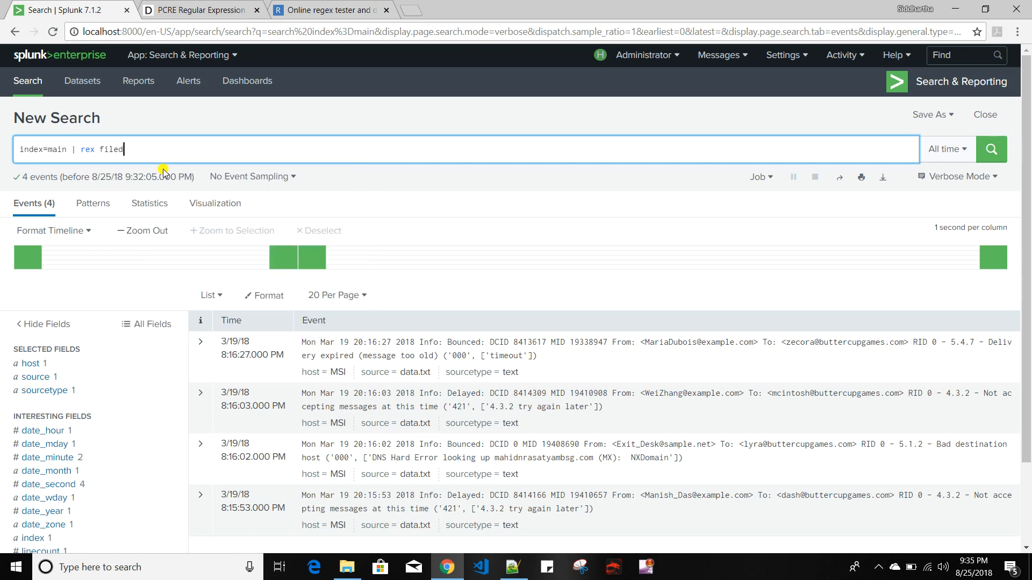
type("=")
type("\"\"")
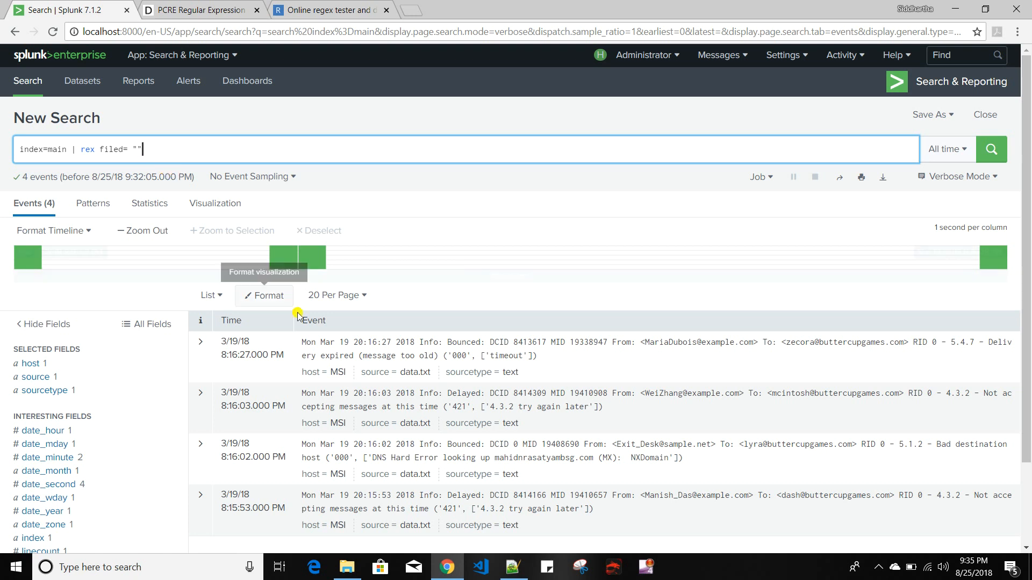
- Switch to Notepad++ and examine the timestamp, Info, From and To parts of the first event in data.txt
left_click(513, 567)
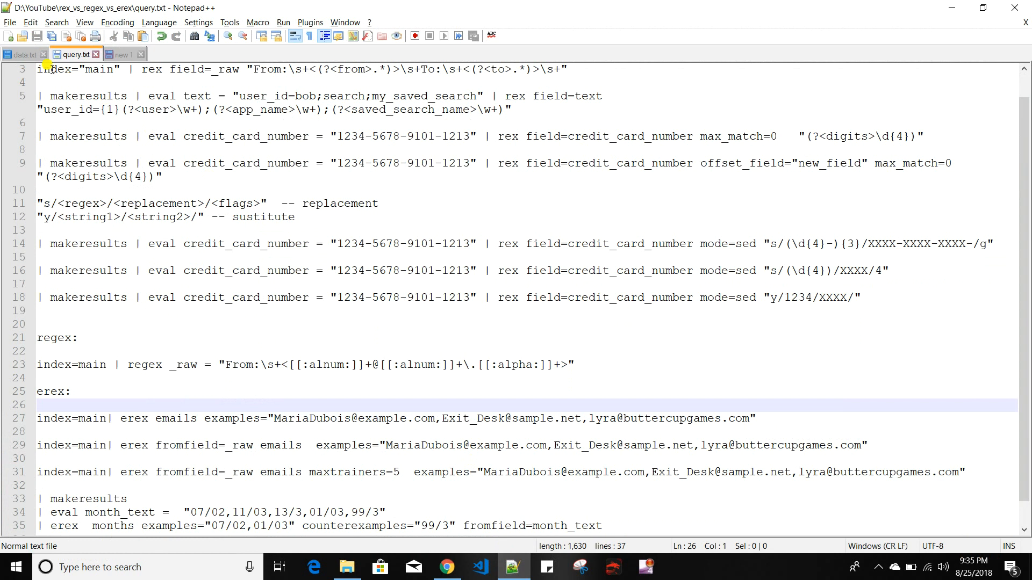
left_click(24, 55)
key("ctrl+End")
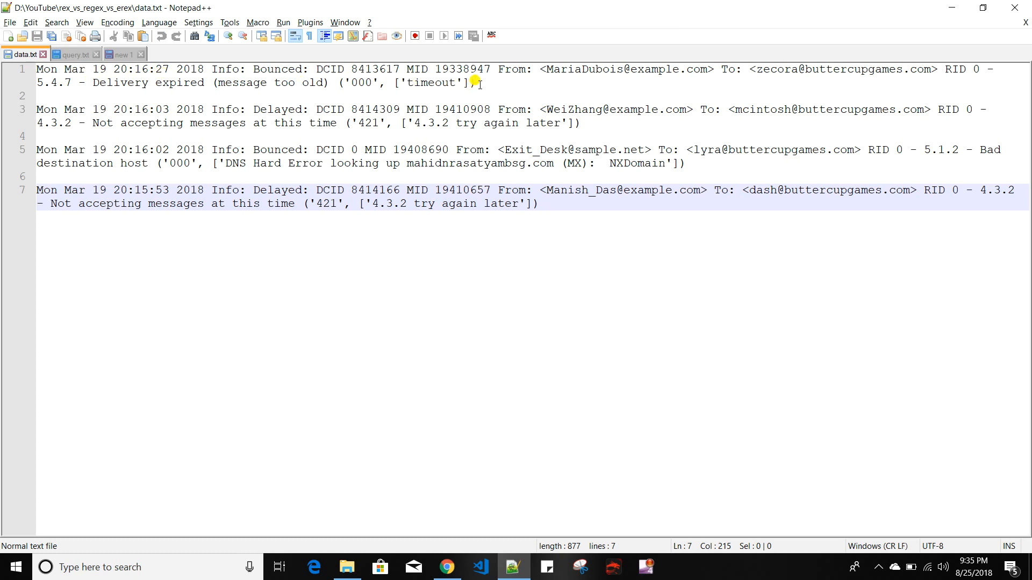
double_click(507, 70)
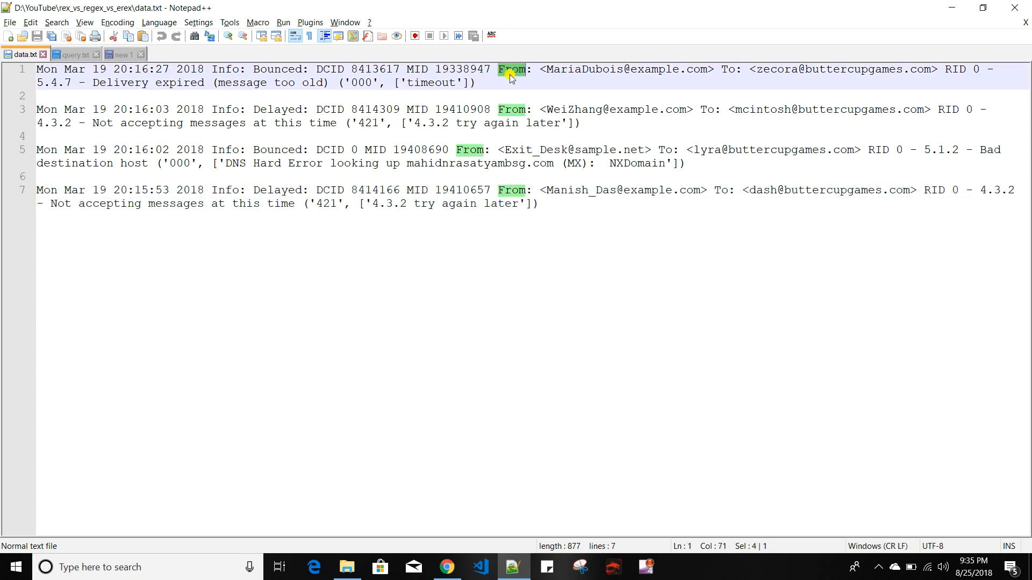
left_click(728, 70)
double_click(728, 69)
left_click_drag(205, 70, 18, 63)
double_click(225, 70)
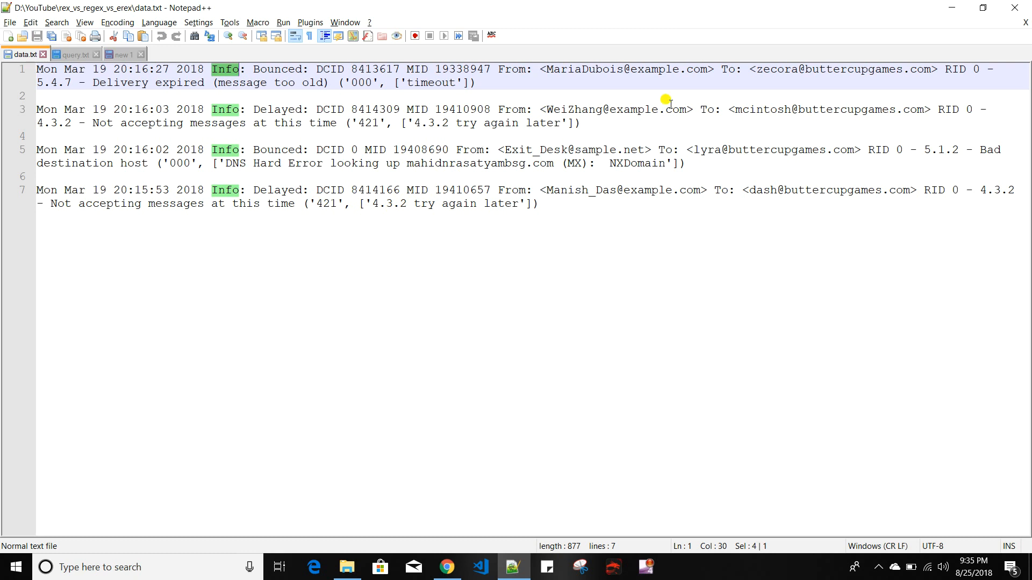
double_click(779, 70)
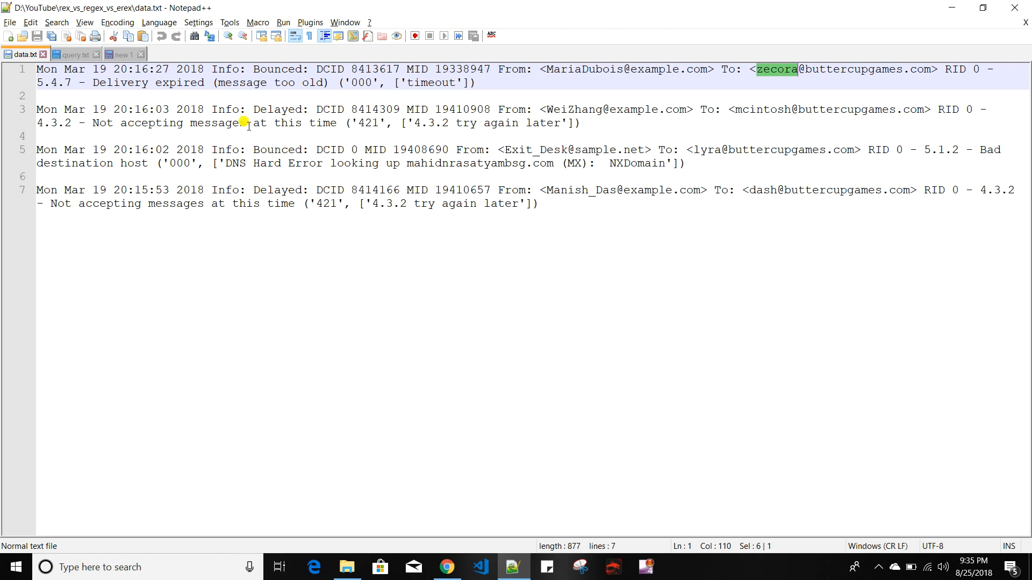
- Copy the complete first event from data.txt into regex101 in Chrome as the test string
left_click_drag(482, 83, 21, 70)
key("ctrl+c")
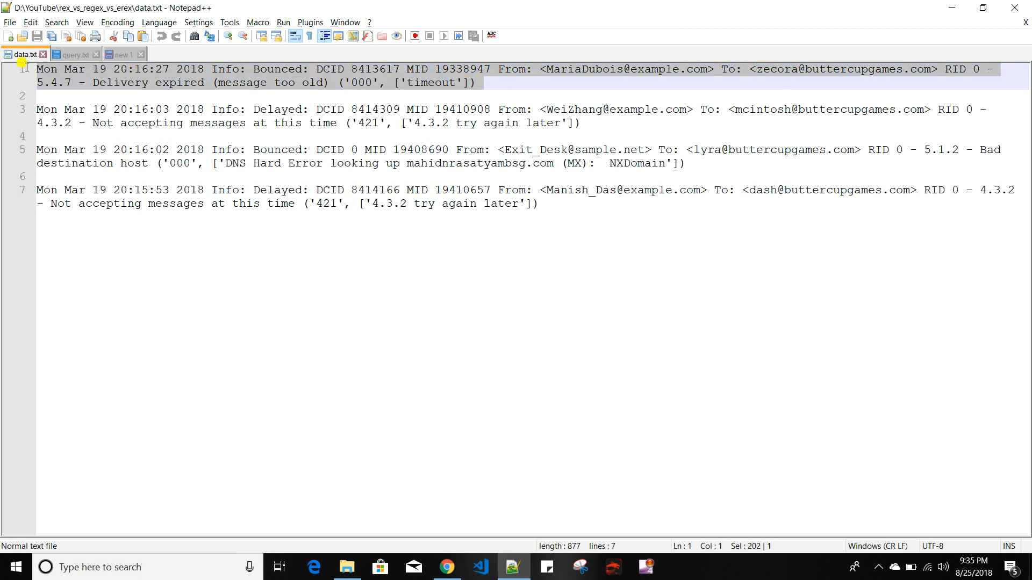
left_click(447, 567)
left_click(325, 10)
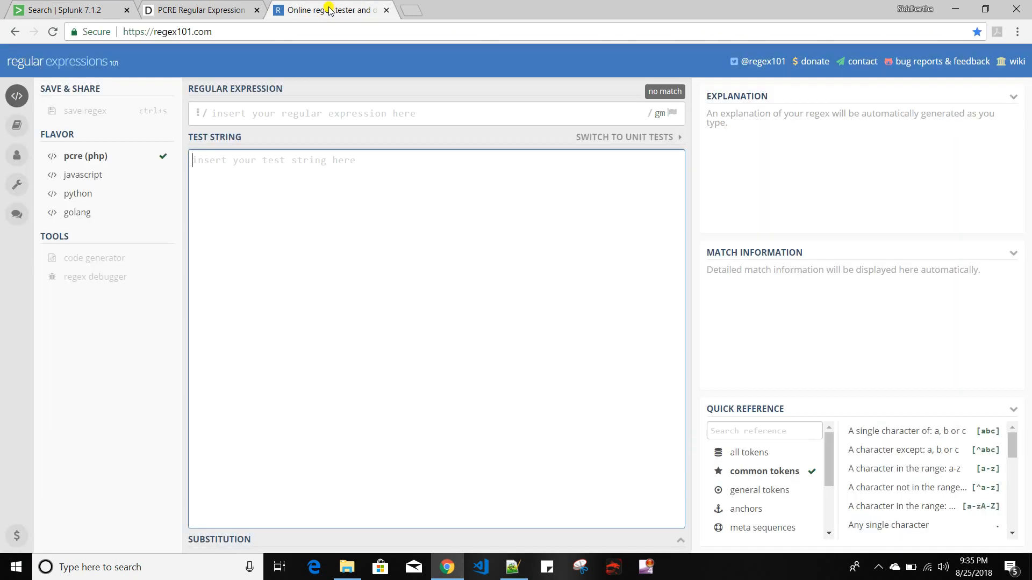
key("ctrl+v")
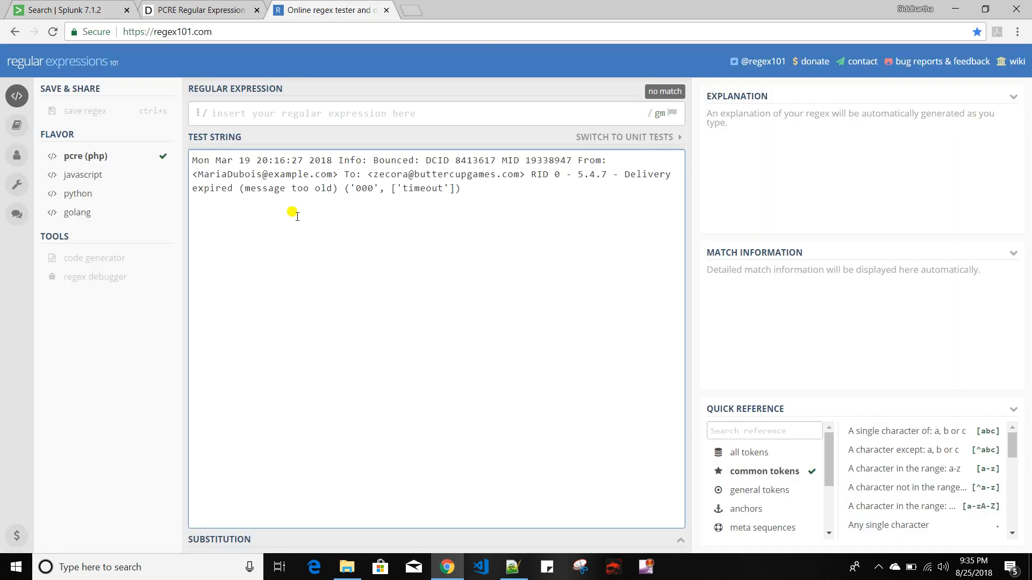
- Consult the cheatsheet's regular expression basics and enter From: as the regular expression in regex101
left_click(242, 119)
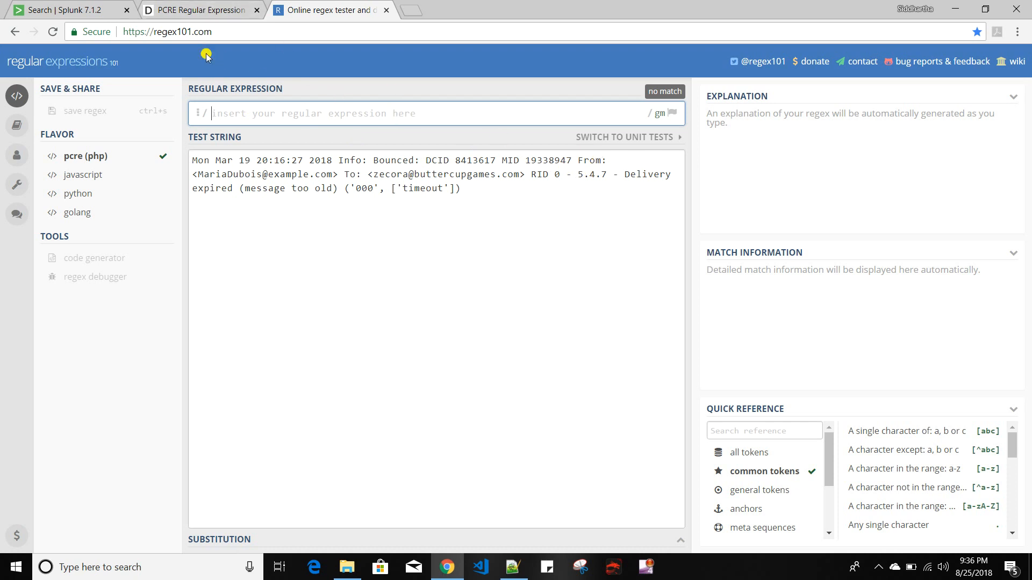
left_click(205, 11)
left_click(325, 10)
left_click(216, 14)
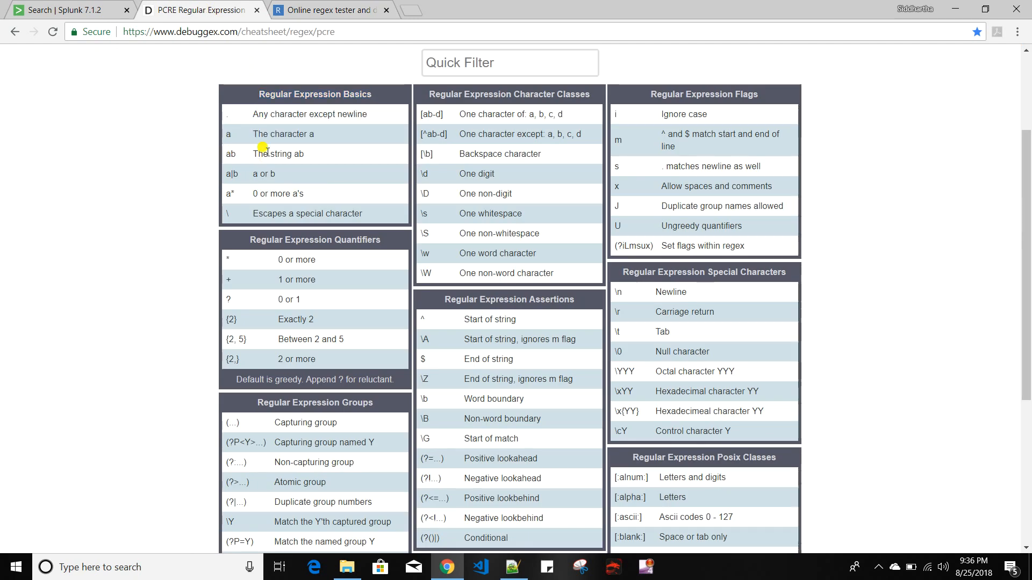
left_click_drag(270, 145, 310, 134)
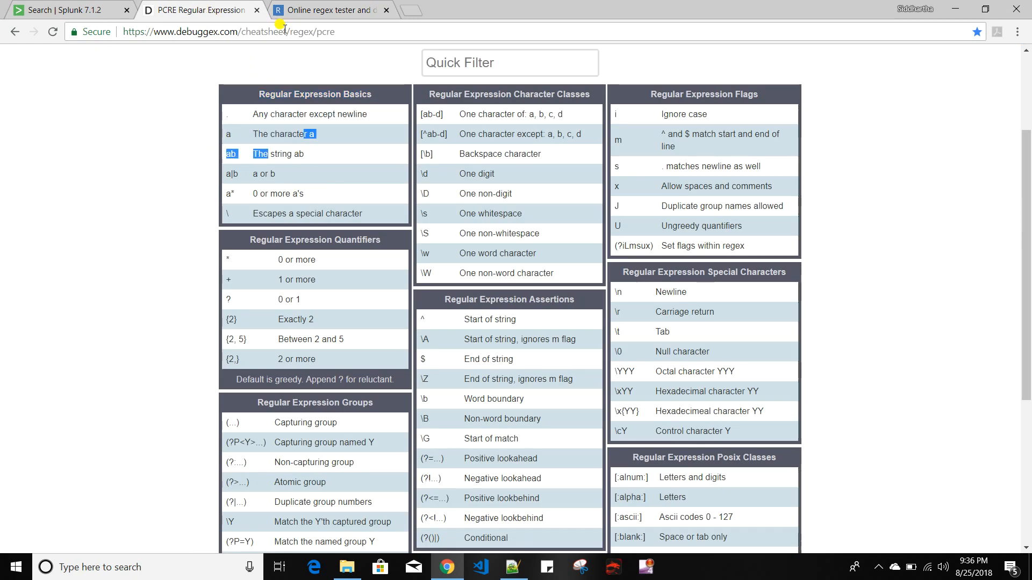
left_click(309, 11)
type("From")
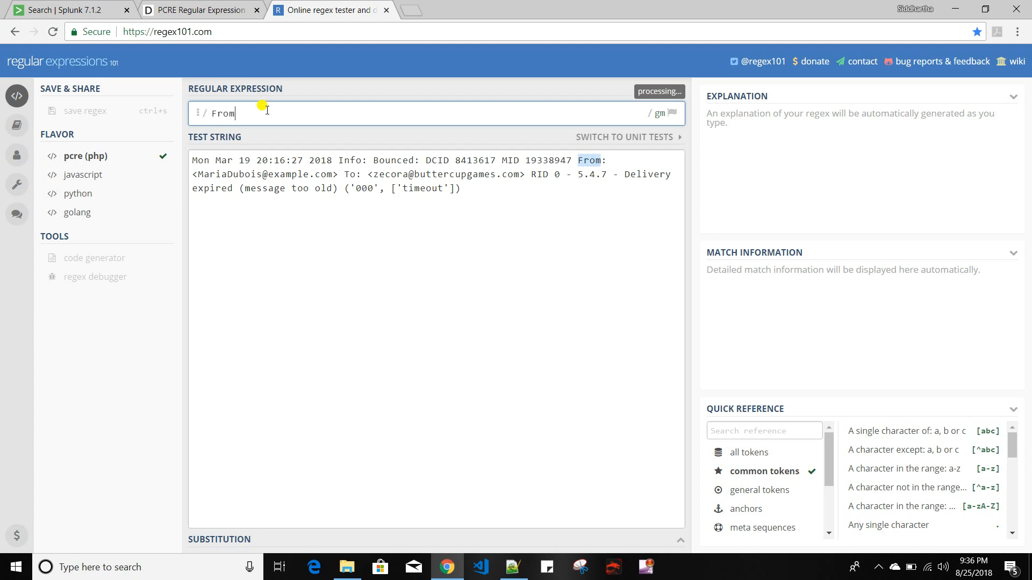
type(":")
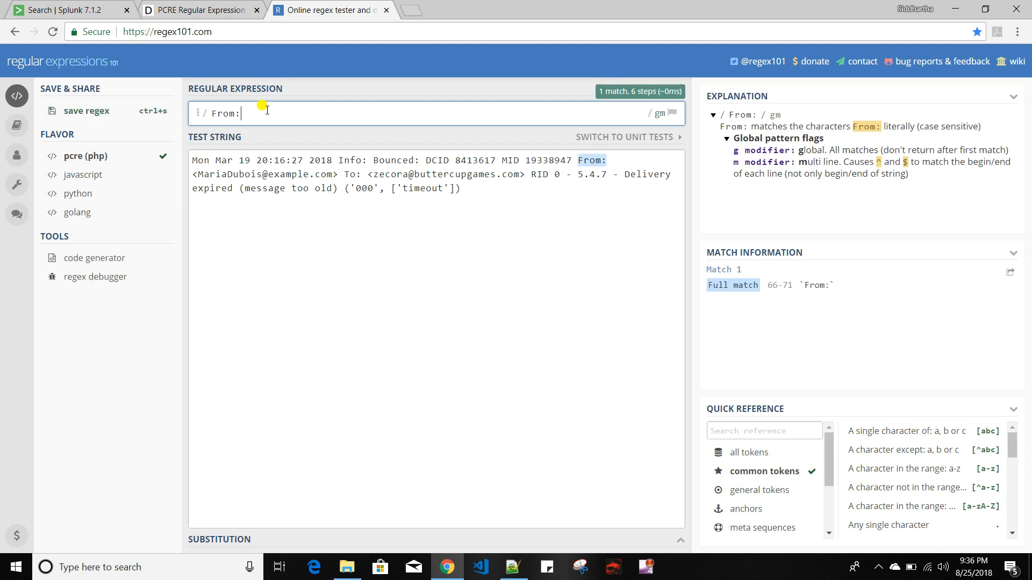
type("<")
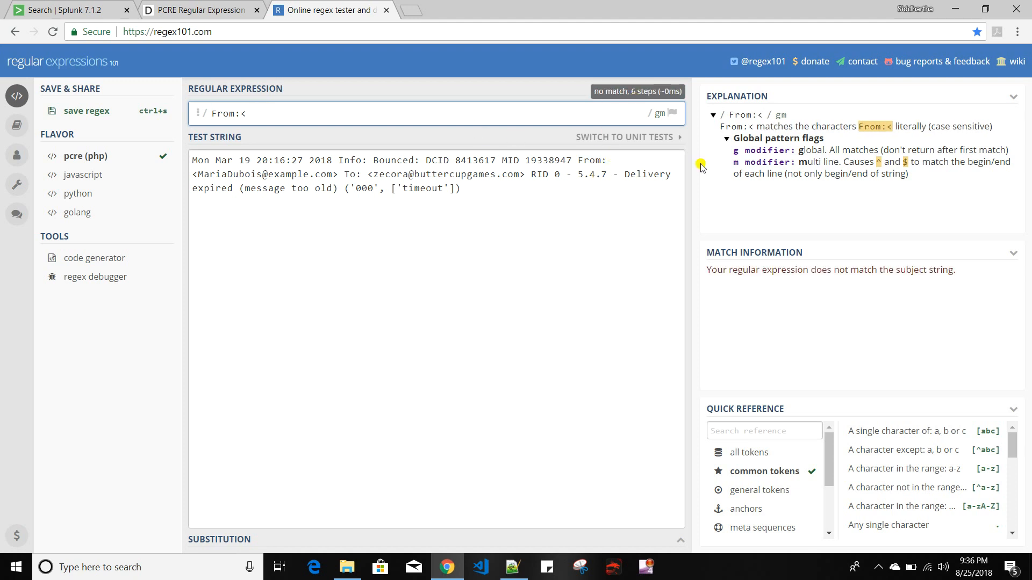
key("BackSpace")
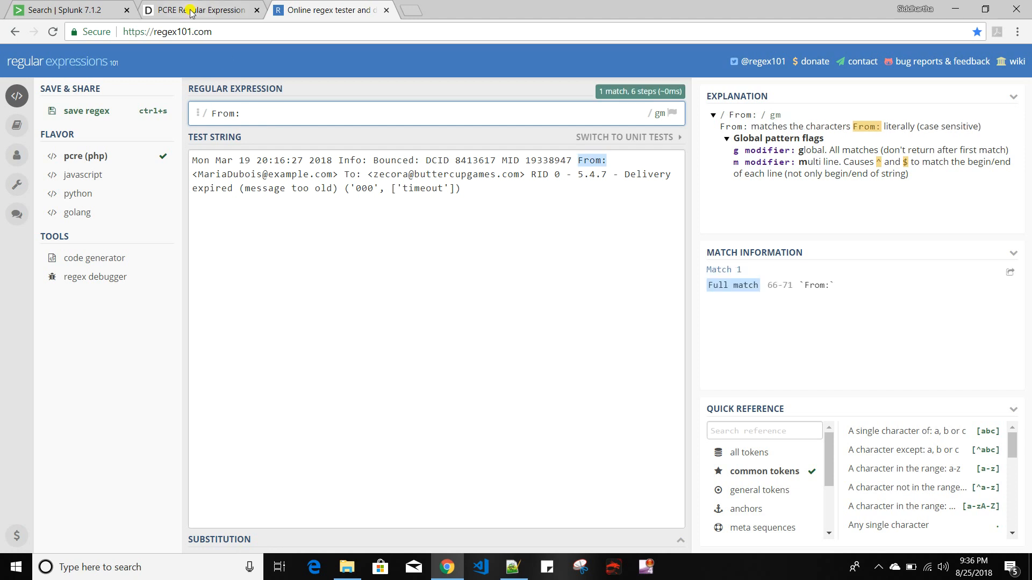
- Look up the whitespace token in the cheatsheet's character classes and append \s to the regular expression in regex101
left_click(191, 11)
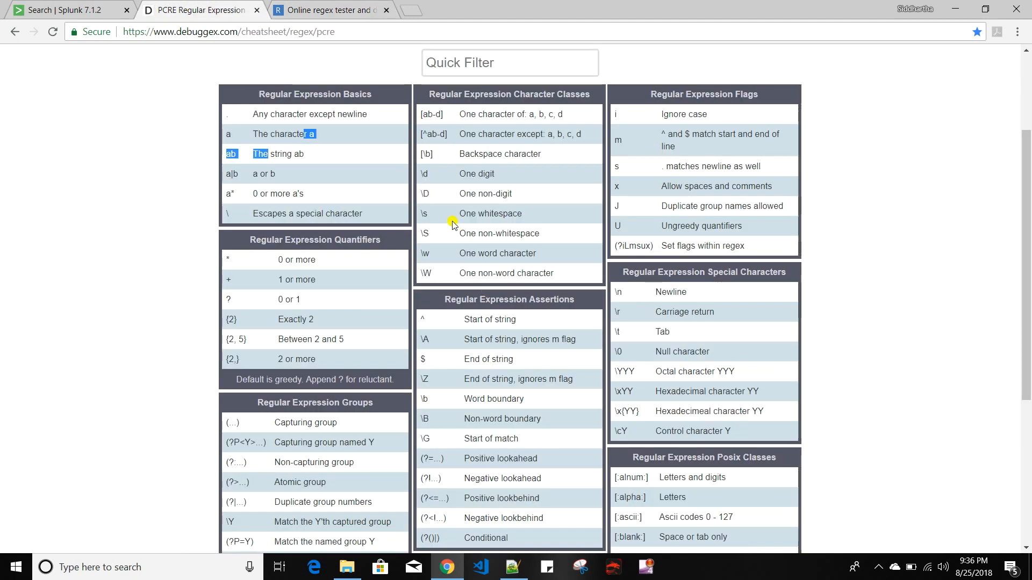
left_click_drag(459, 213, 535, 215)
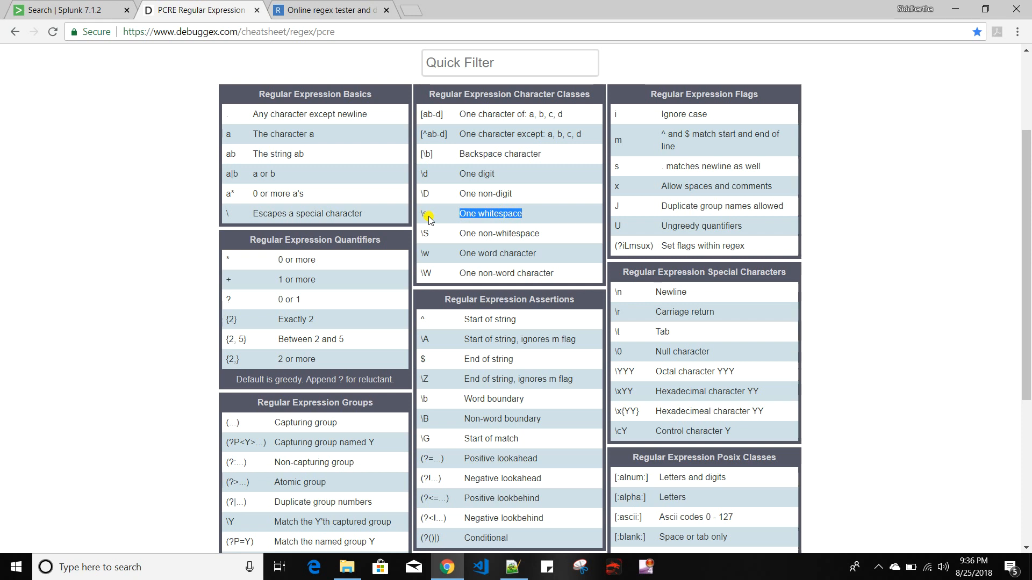
left_click(327, 11)
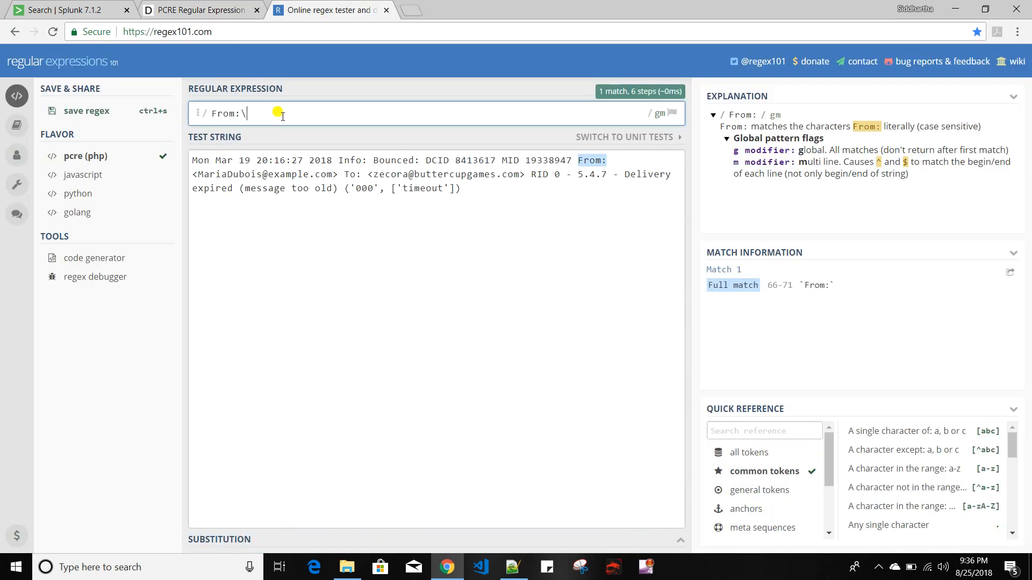
type("\\s")
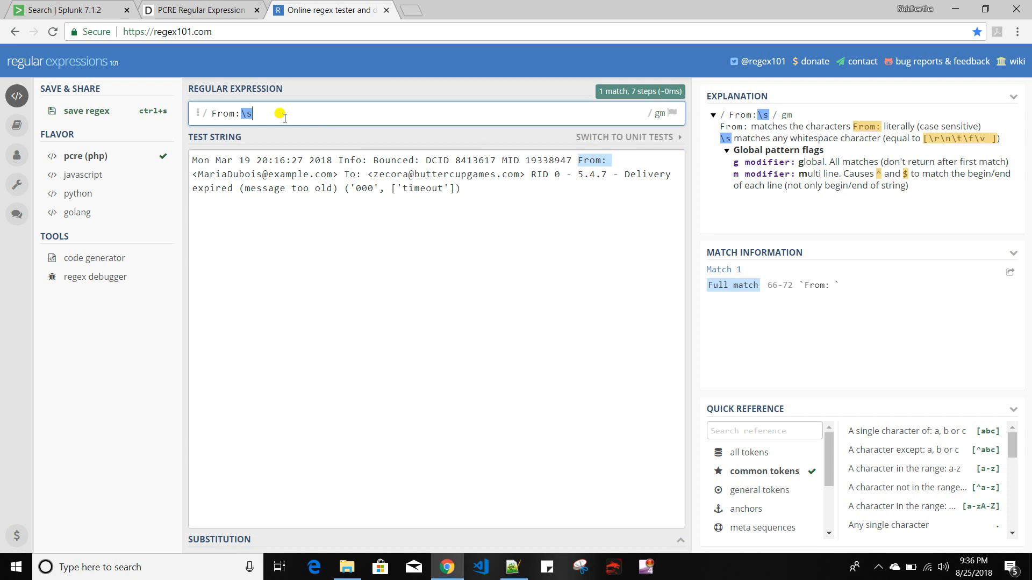
- Look up the one-or-more quantifier in the cheatsheet and append +< to the regular expression in regex101
left_click(193, 12)
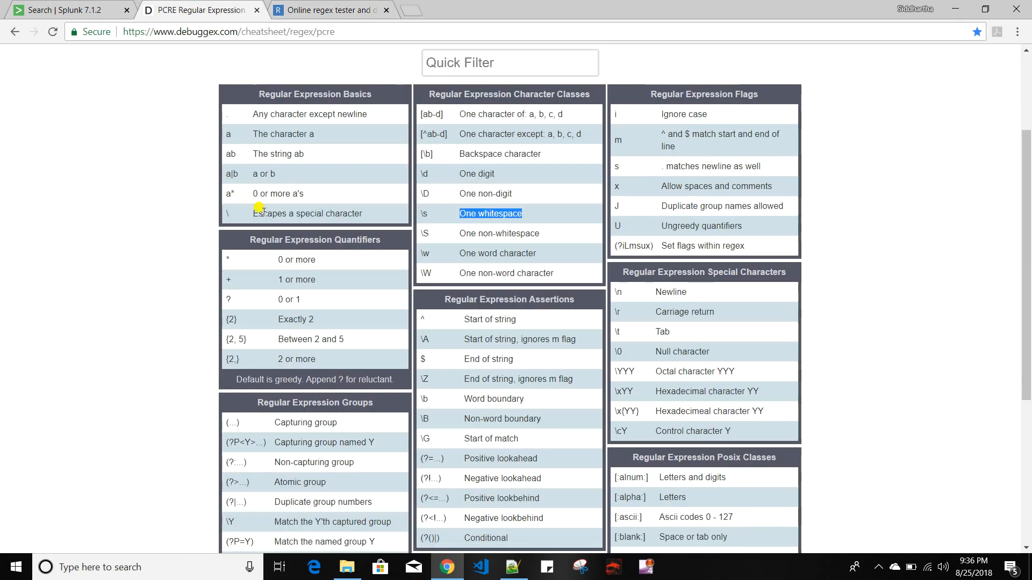
left_click_drag(277, 262, 310, 262)
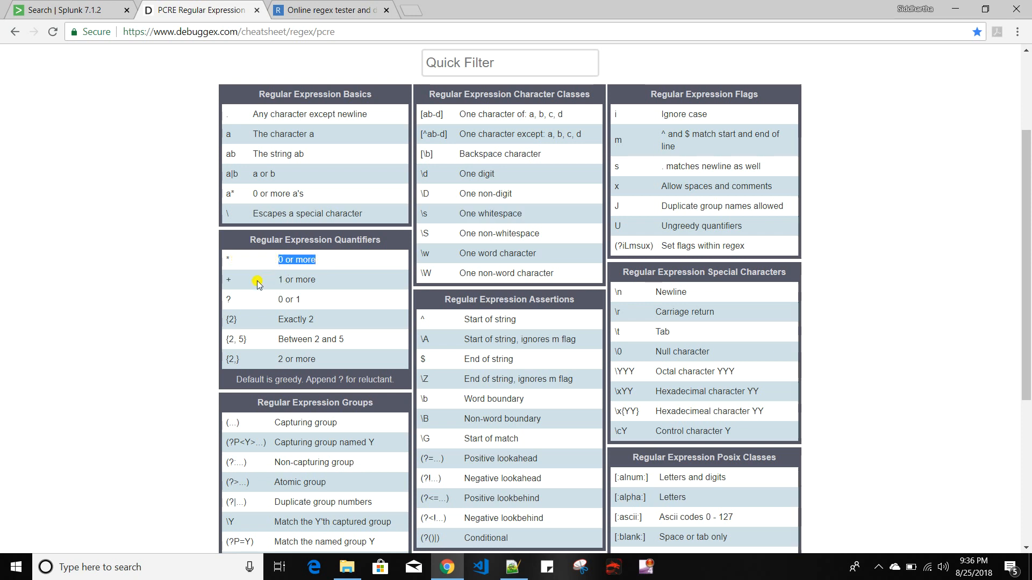
left_click_drag(237, 281, 227, 279)
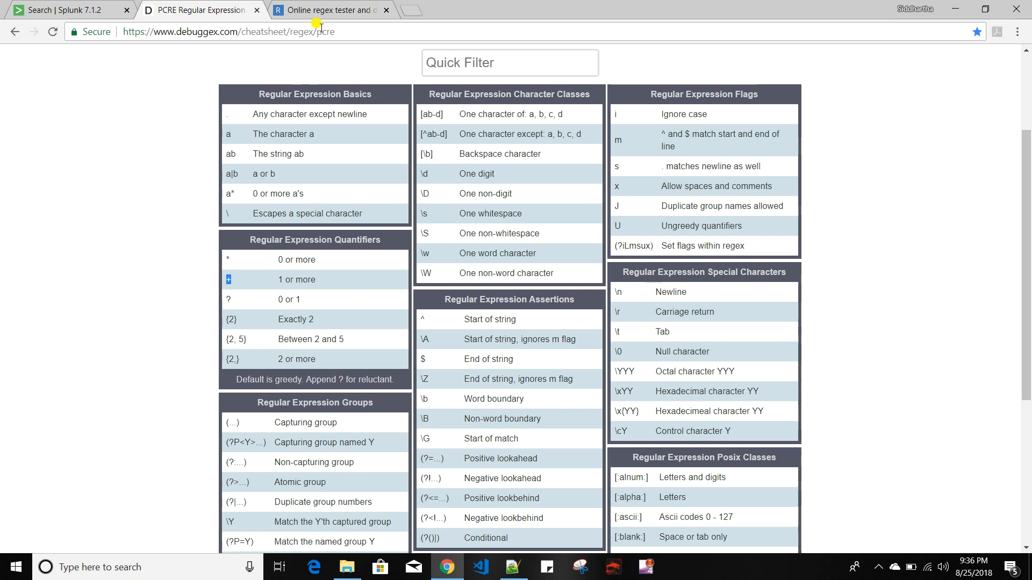
left_click(322, 11)
type("+")
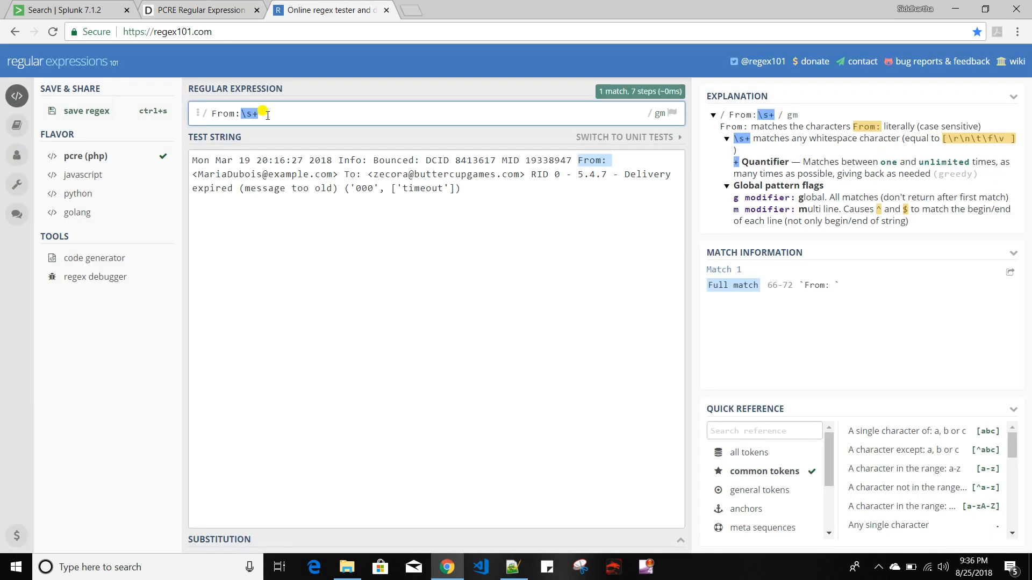
type("<")
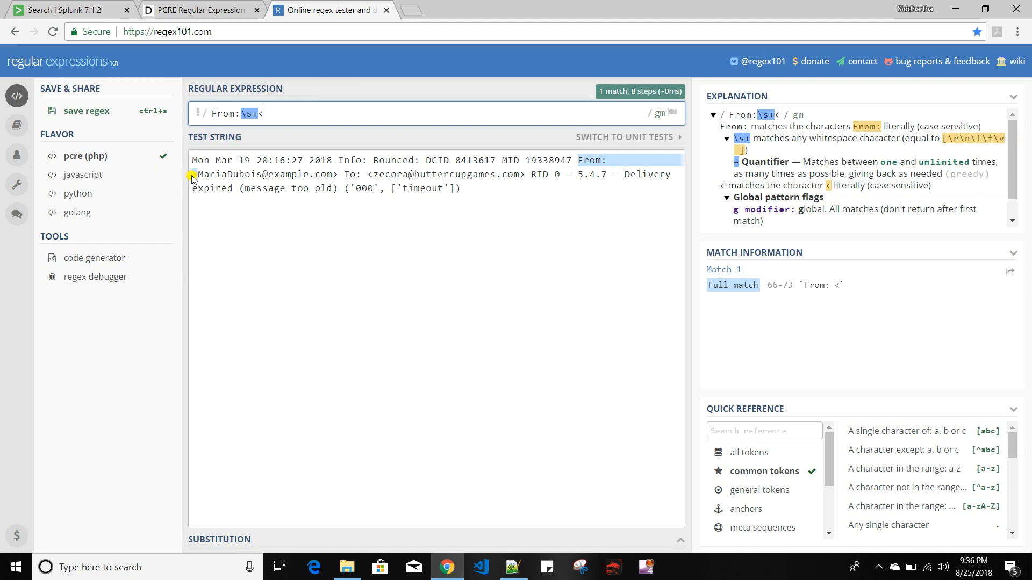
- Inspect the From address in the test string, check the any-character token in the cheatsheet, and append .* to the regular expression
mouse_move(195, 175)
left_click(315, 178)
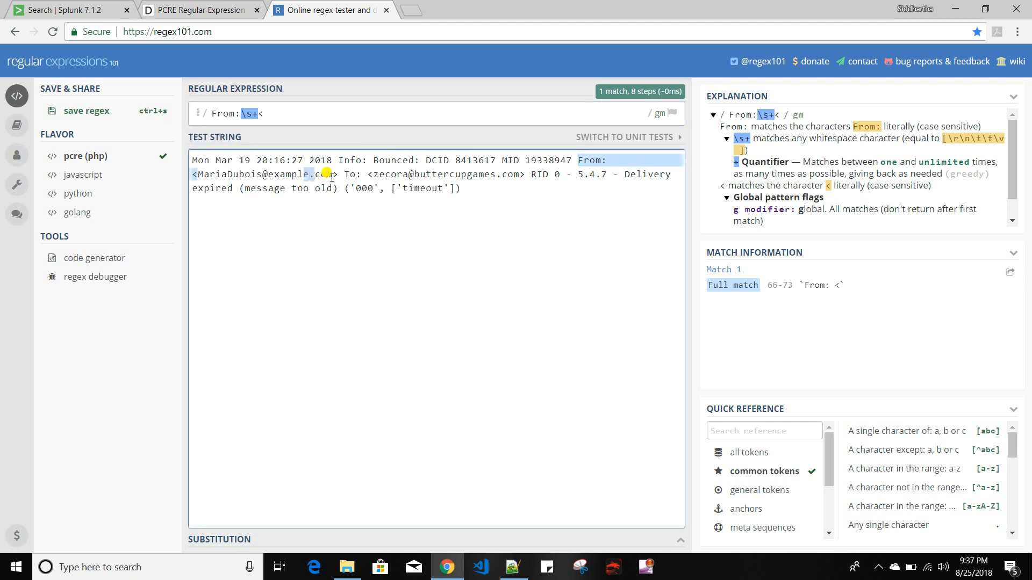
left_click_drag(333, 176, 206, 175)
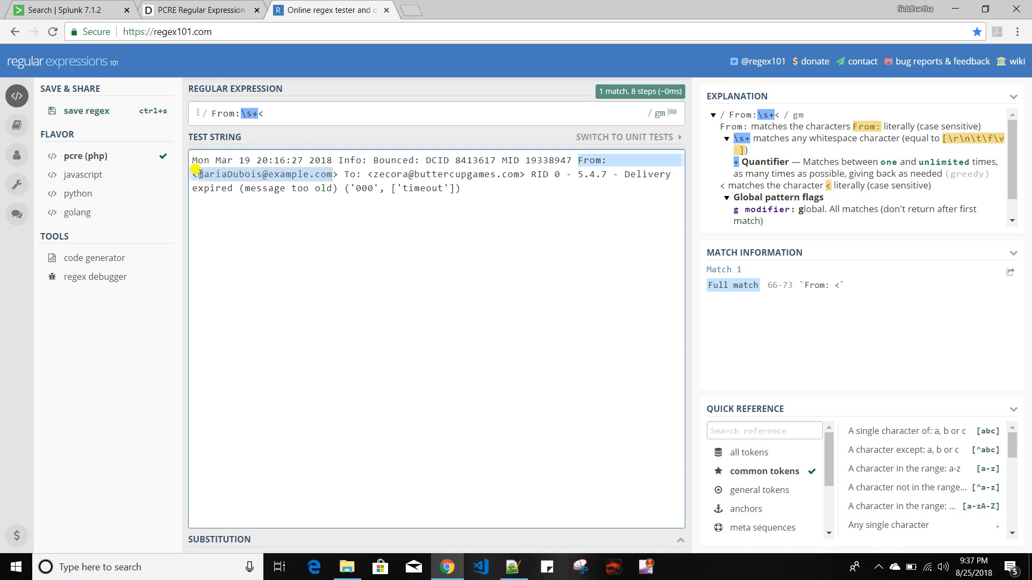
left_click(192, 12)
left_click_drag(251, 114, 366, 114)
left_click(321, 10)
left_click(282, 110)
type("<.")
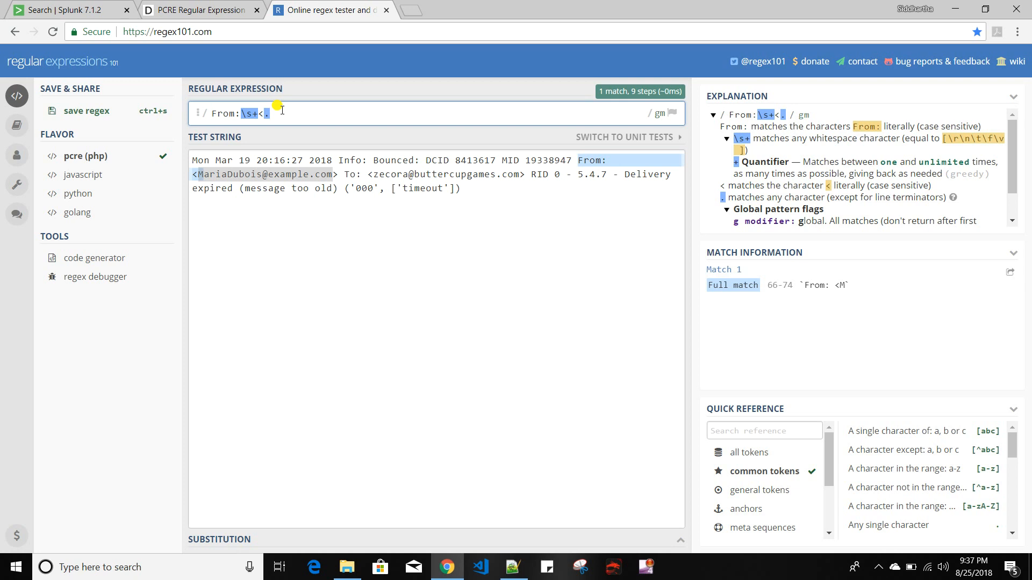
type("*")
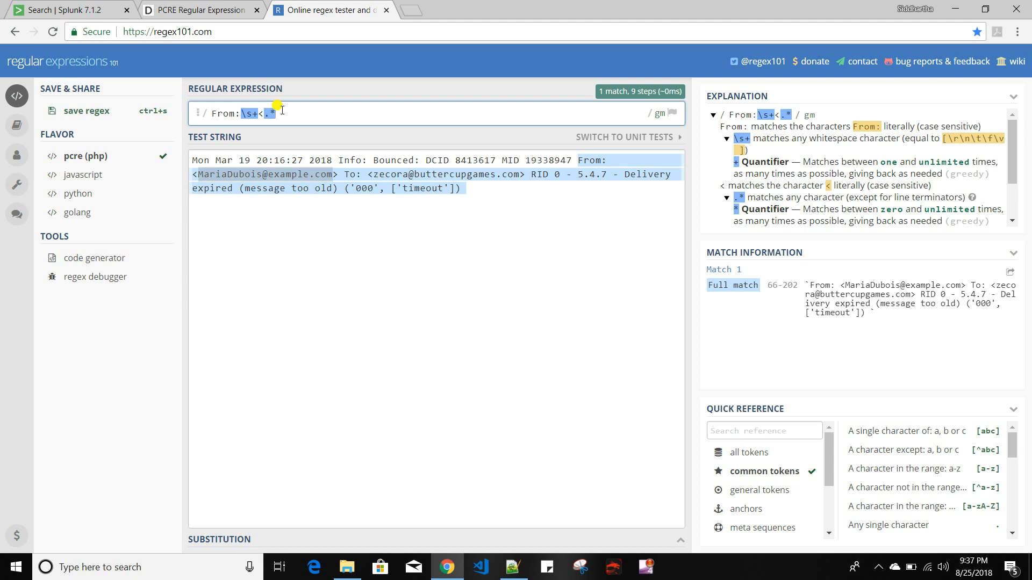
- Close the pattern after the From address by appending >\s+T to the regular expression
type(">")
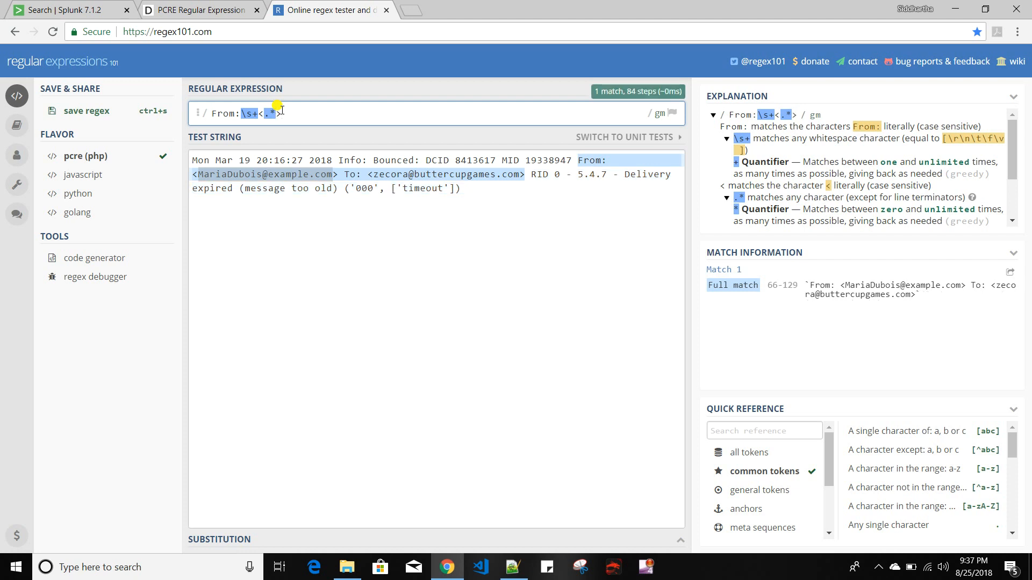
type("\\s+")
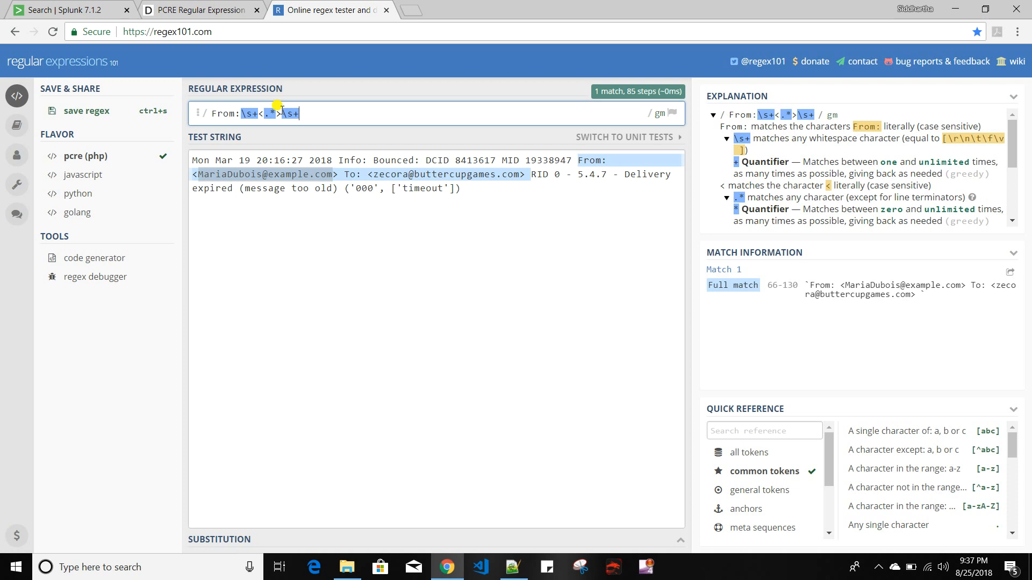
type("T")
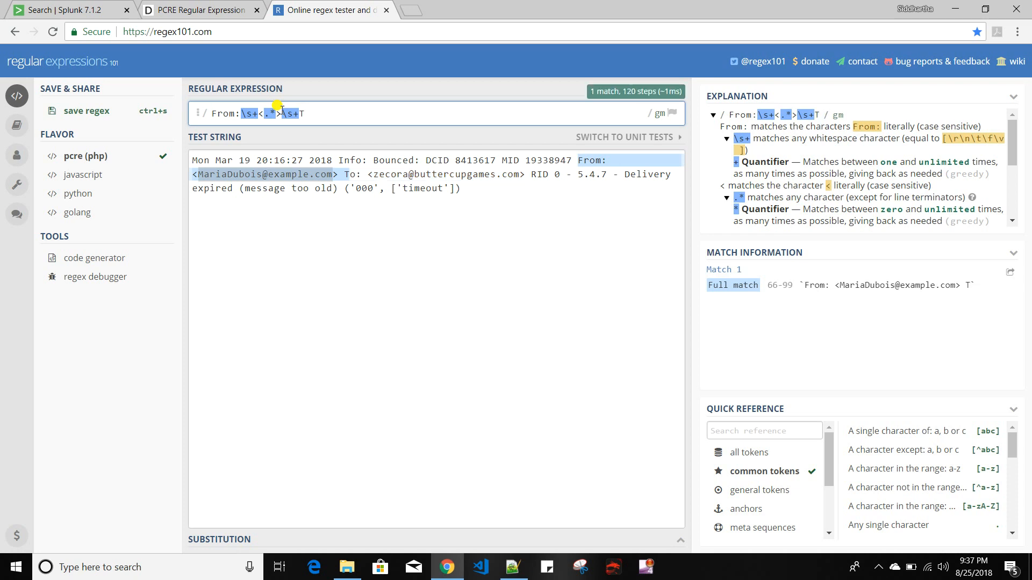
- Copy the whole regular expression from regex101 and complete the filed= argument of the rex command in the Splunk search with _raw
left_click_drag(323, 114, 204, 118)
key("ctrl+c")
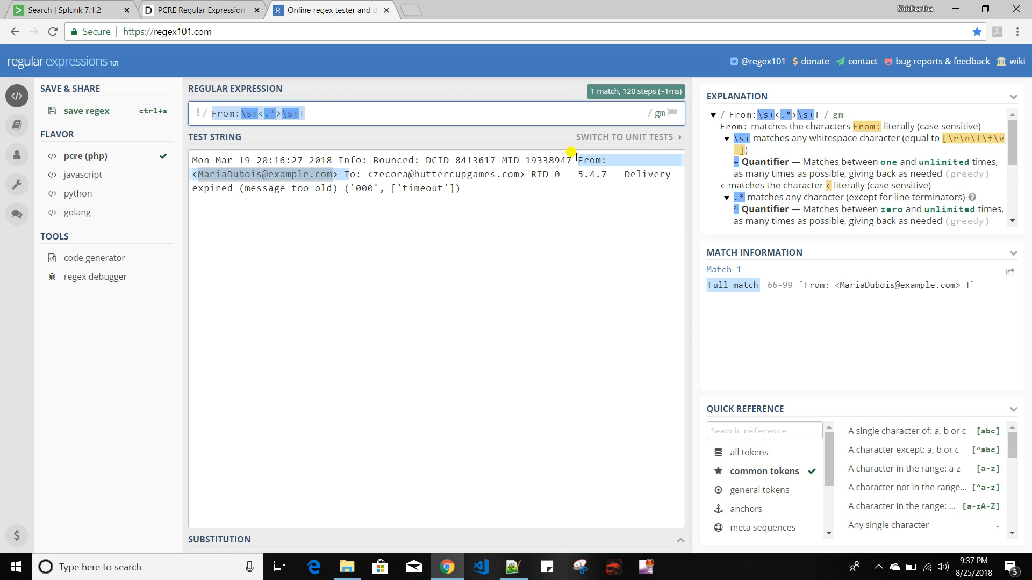
mouse_move(342, 171)
left_click(89, 12)
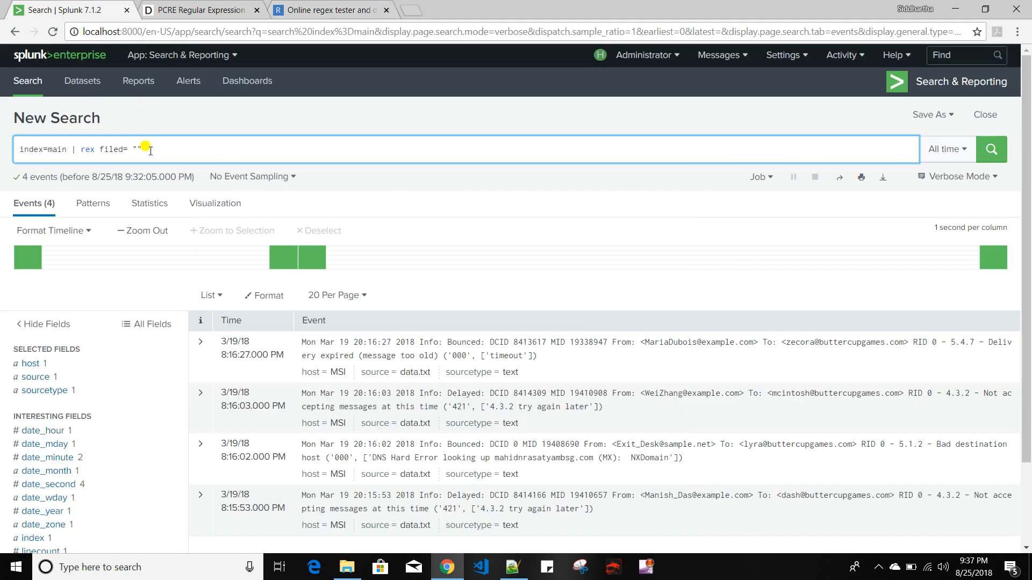
left_click(130, 150)
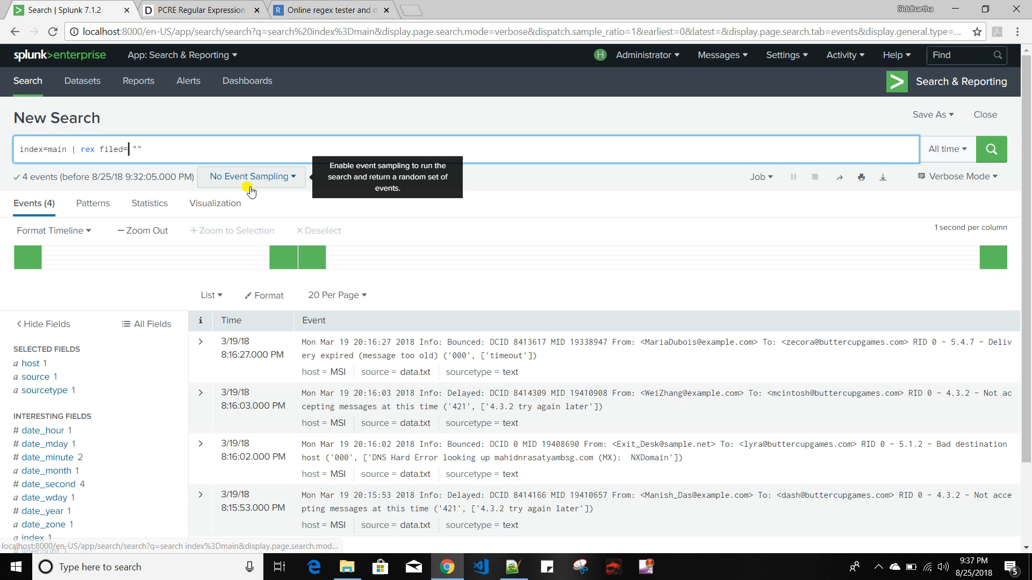
type("_")
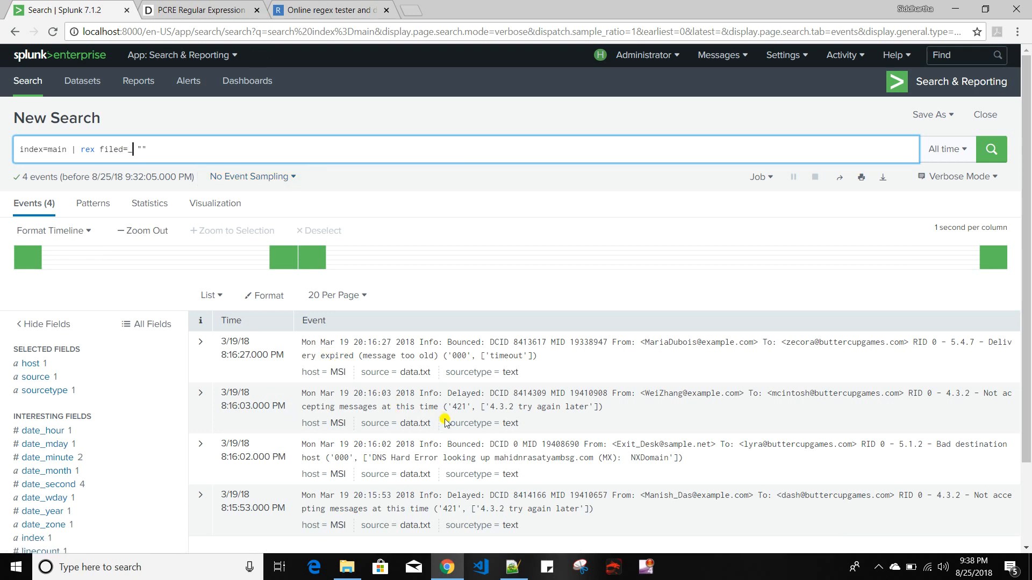
scroll(278, 409, "down", 2)
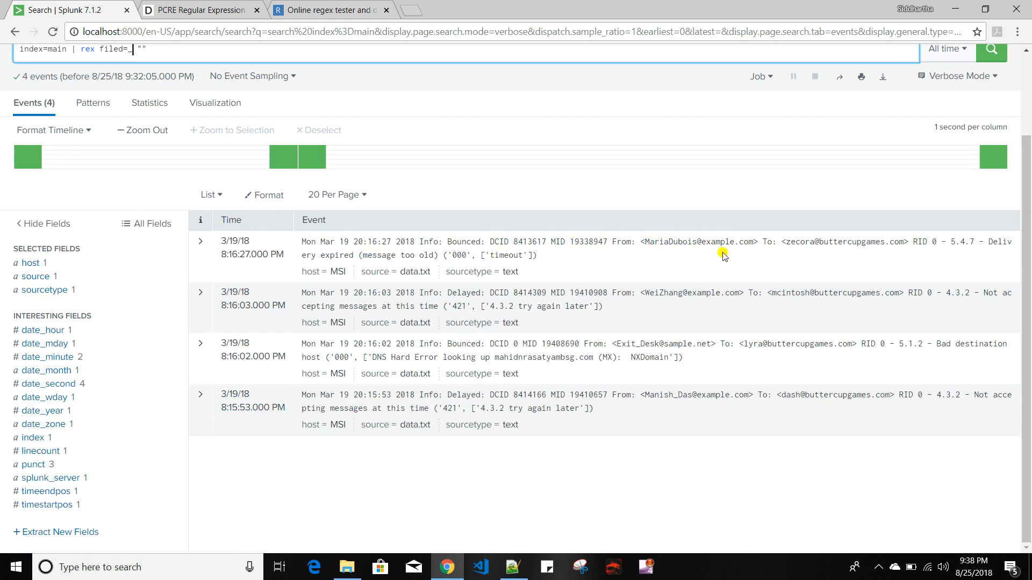
scroll(538, 319, "up", 2)
type("raw")
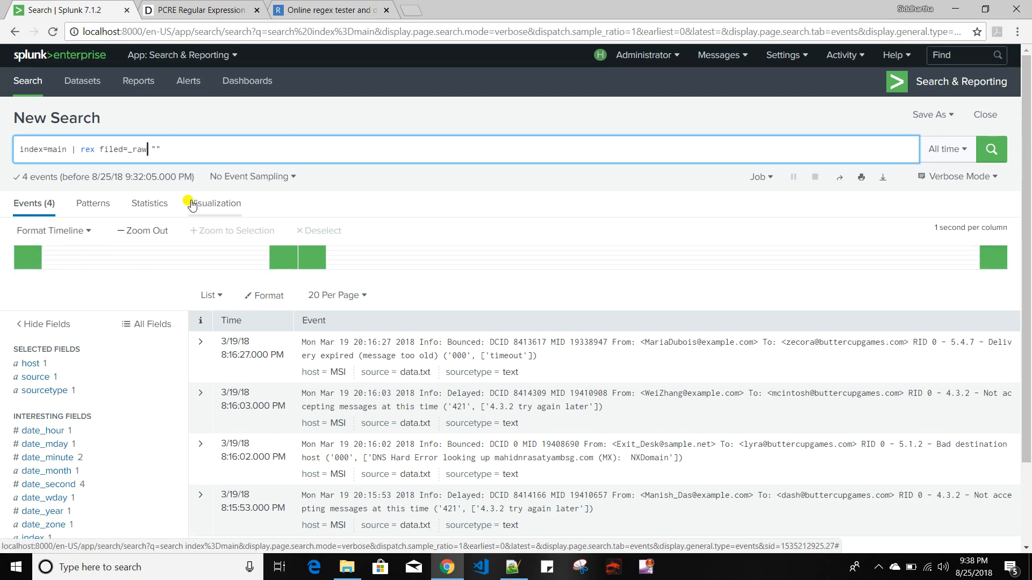
- Insert the copied expression between the quotes of the rex command and run the search
key("Right")
key("Right")
key("ctrl+v")
key("Return")
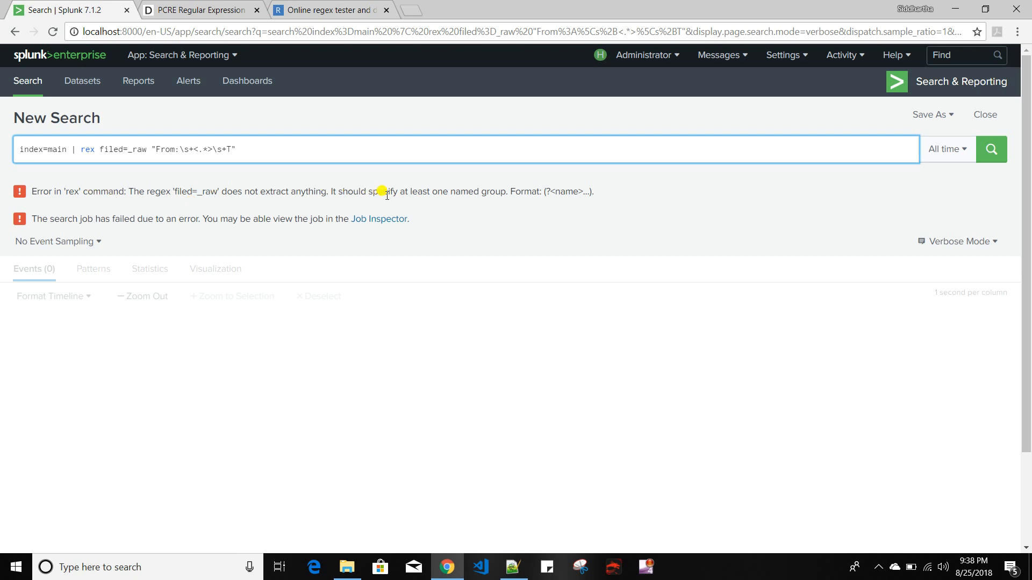
- Read the rex command's error message and look up the named capturing group syntax in the cheatsheet's groups table
left_click_drag(336, 192, 509, 188)
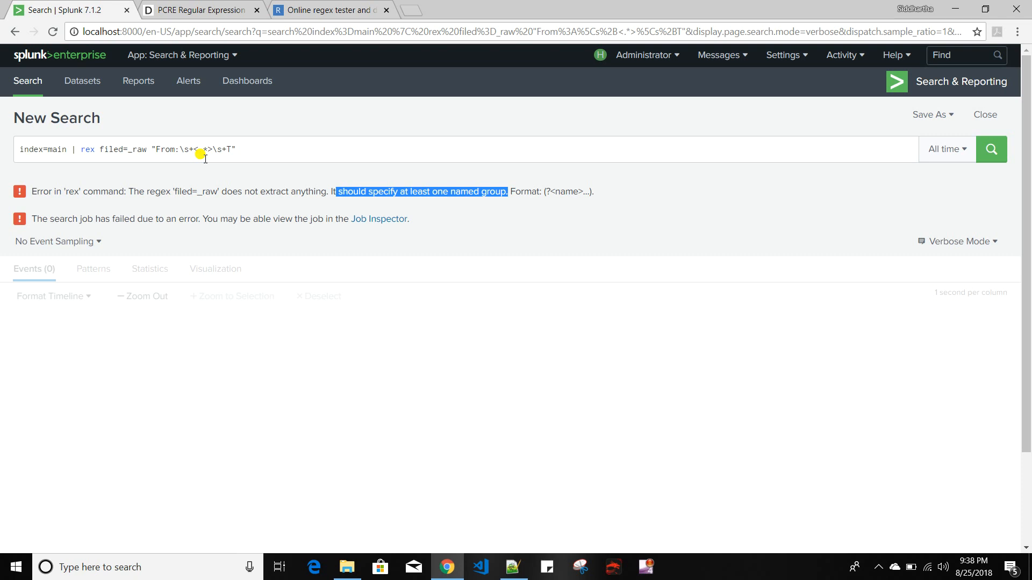
left_click(322, 10)
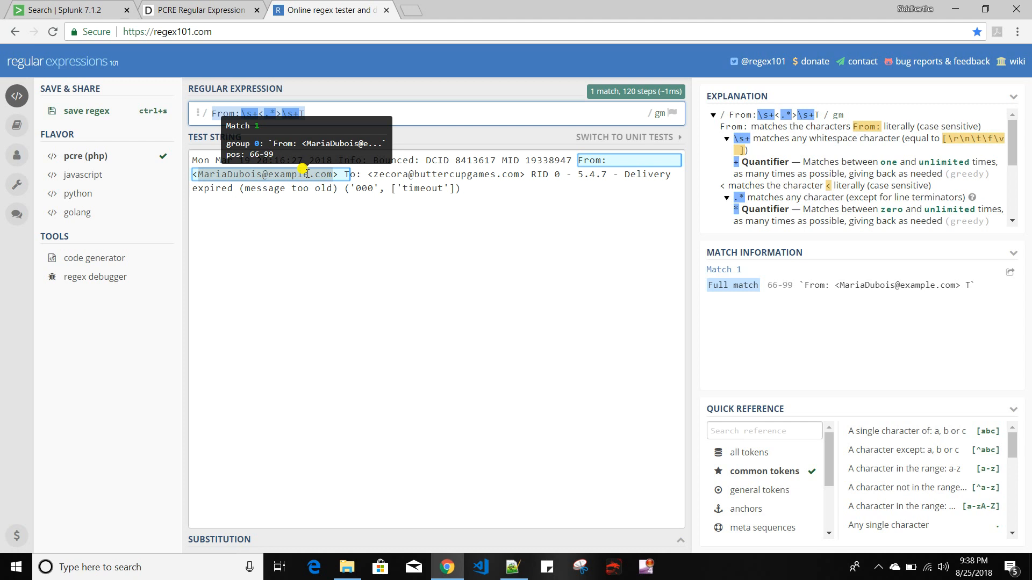
left_click(203, 10)
scroll(211, 268, "down", 4)
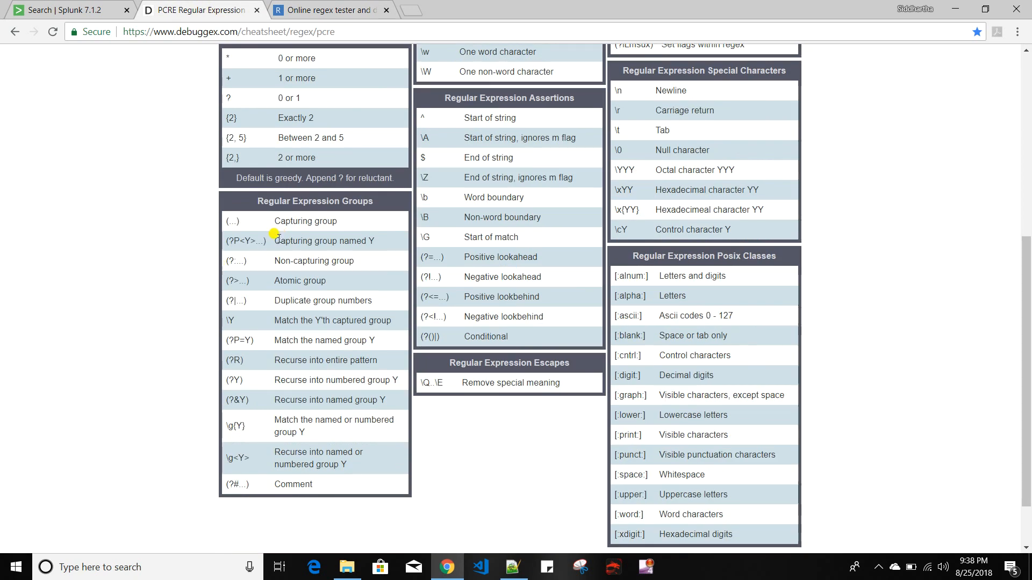
left_click_drag(275, 241, 375, 241)
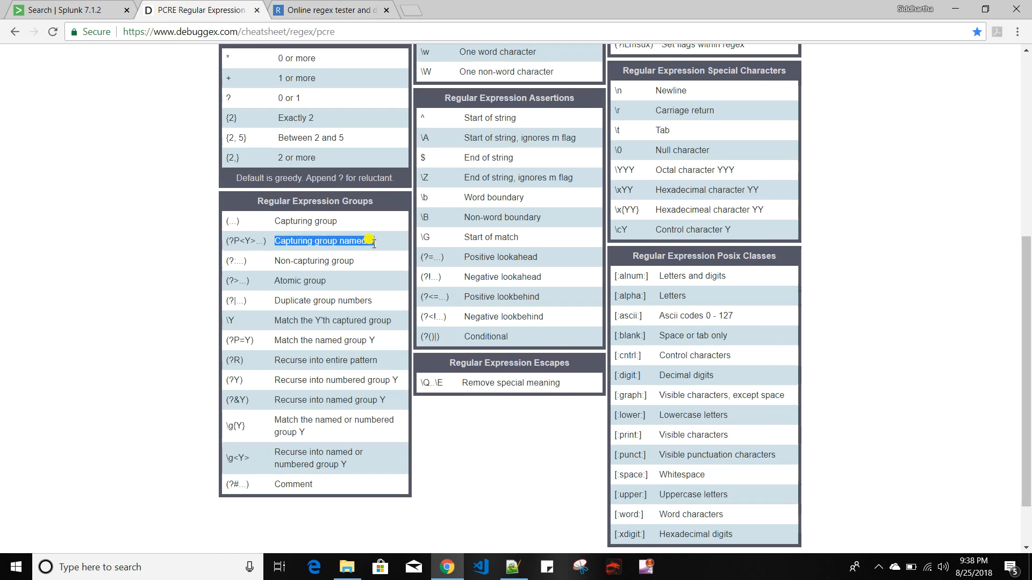
left_click_drag(267, 241, 227, 238)
left_click(228, 238)
left_click_drag(240, 242, 254, 241)
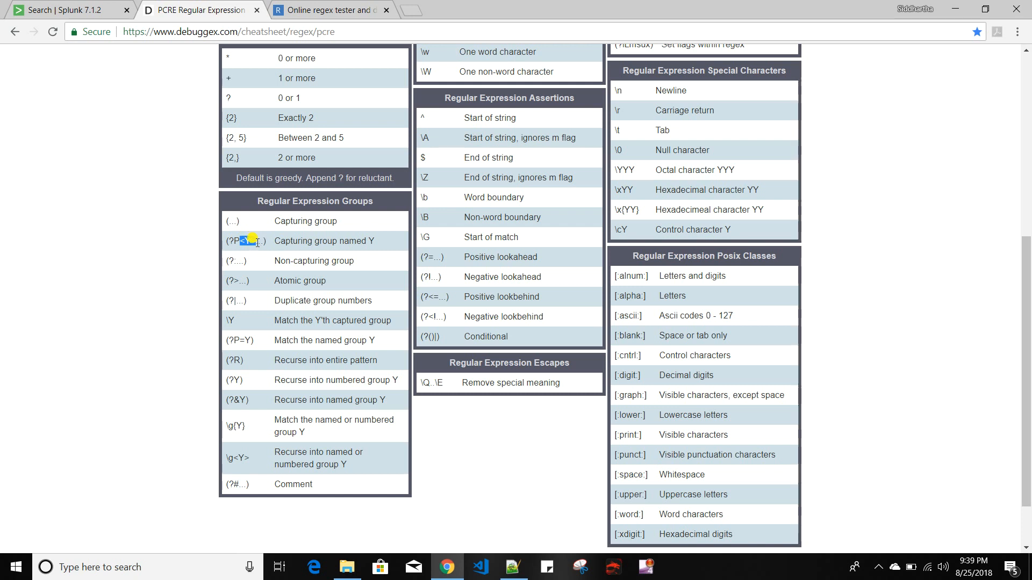
left_click_drag(254, 241, 327, 110)
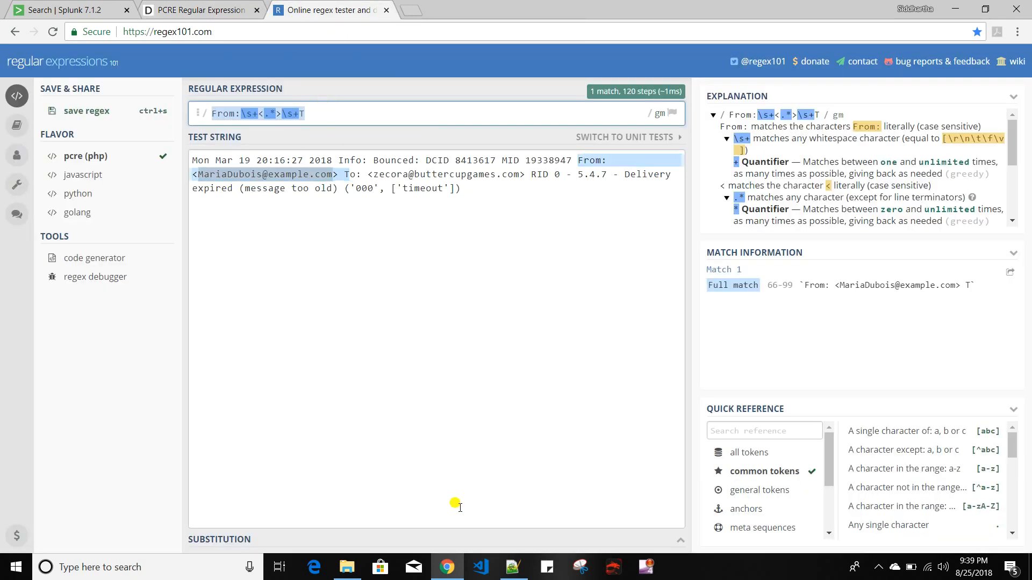
- Switch to Notepad++ and paste the copied expression From:\s+<.*>\s+T into the new 1 document
left_click(513, 567)
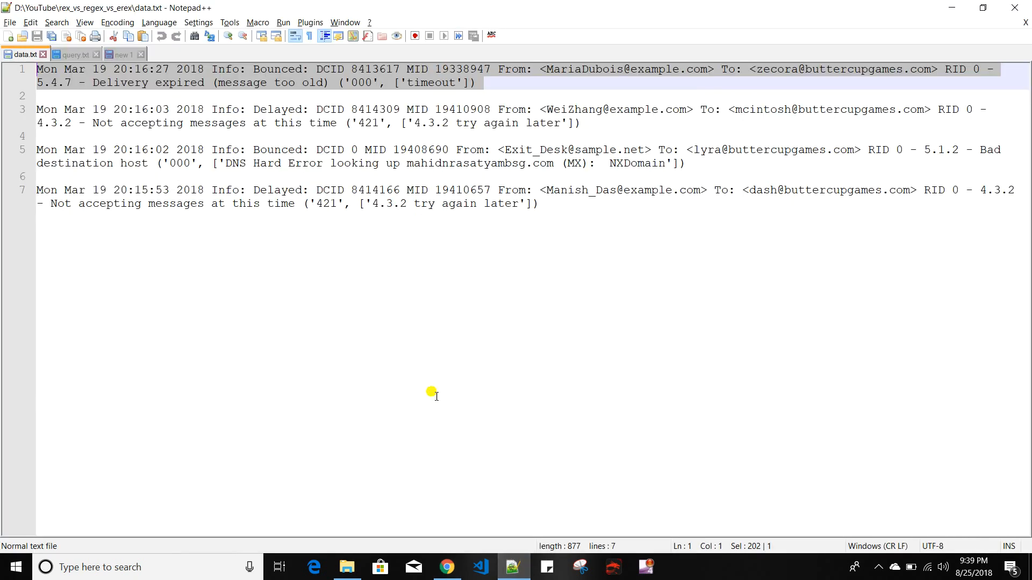
left_click(121, 54)
key("BackSpace")
key("ctrl+v")
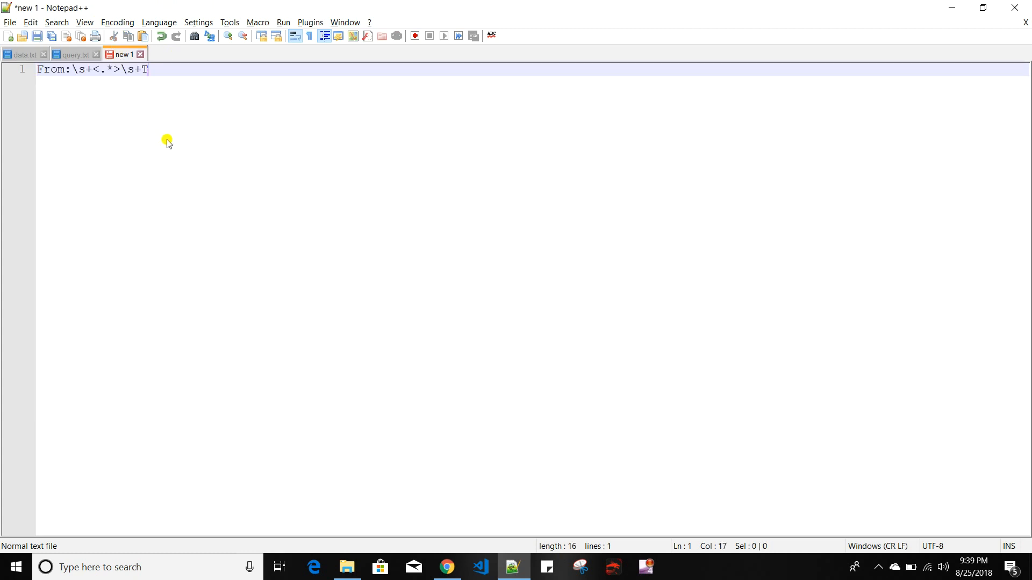
- Wrap the .* part of the expression in a capturing group named from_id, giving (?P<from_id>.*)
left_click(99, 70)
type("(")
left_click(121, 68)
type(")")
left_click_drag(110, 71, 120, 75)
left_click(105, 72)
type("?P<>")
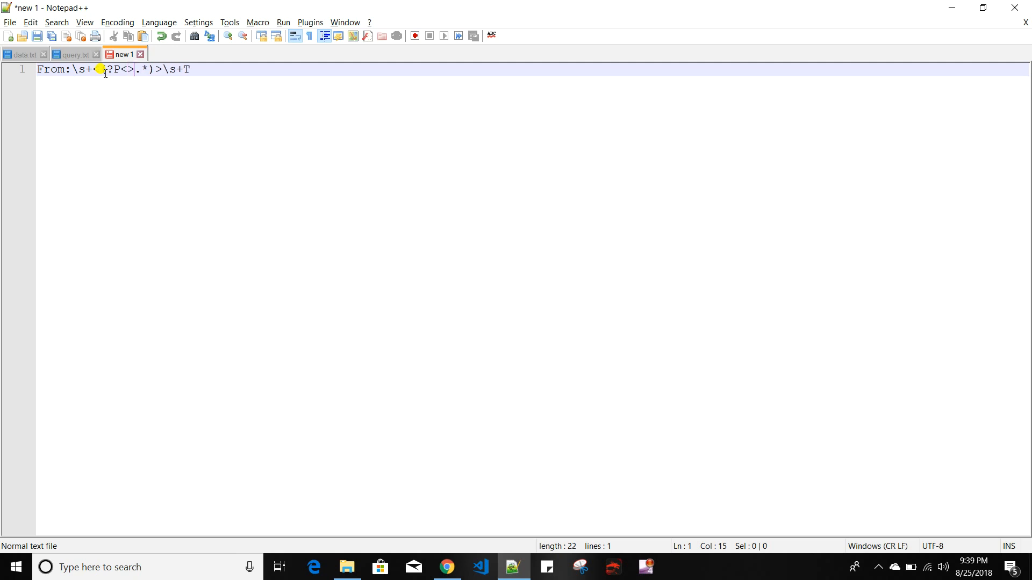
type("from_id")
- Replace the regular expression in regex101 with the edited one from Notepad++ and check the value matched by the from_id group
key("ctrl+a")
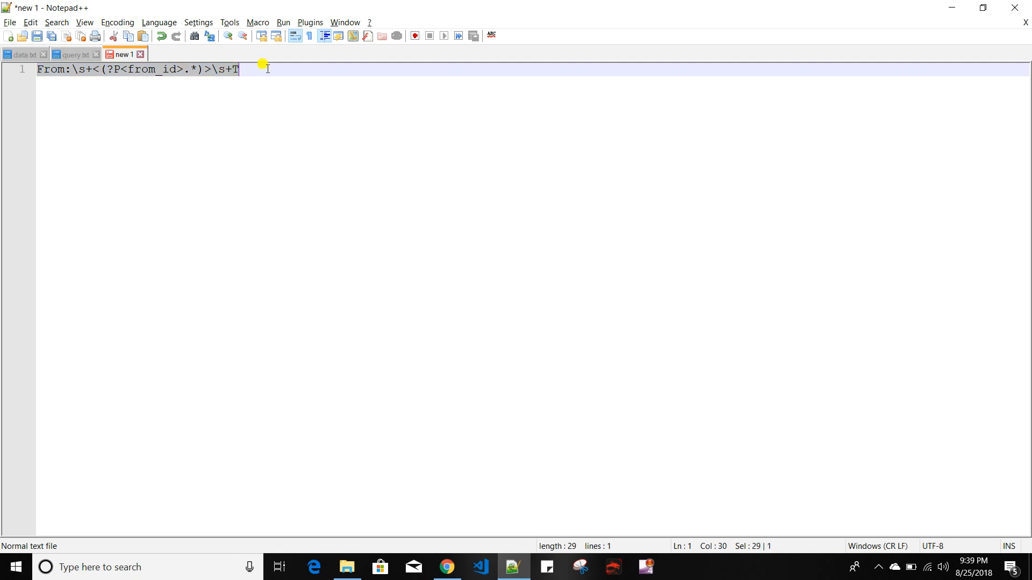
key("ctrl+c")
key("alt+Tab")
key("ctrl+a")
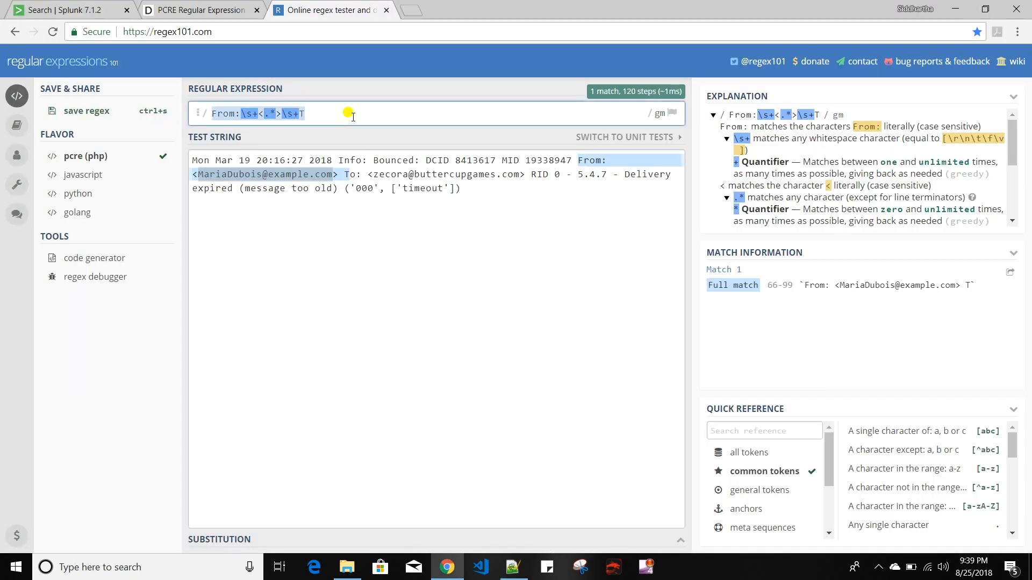
key("ctrl+v")
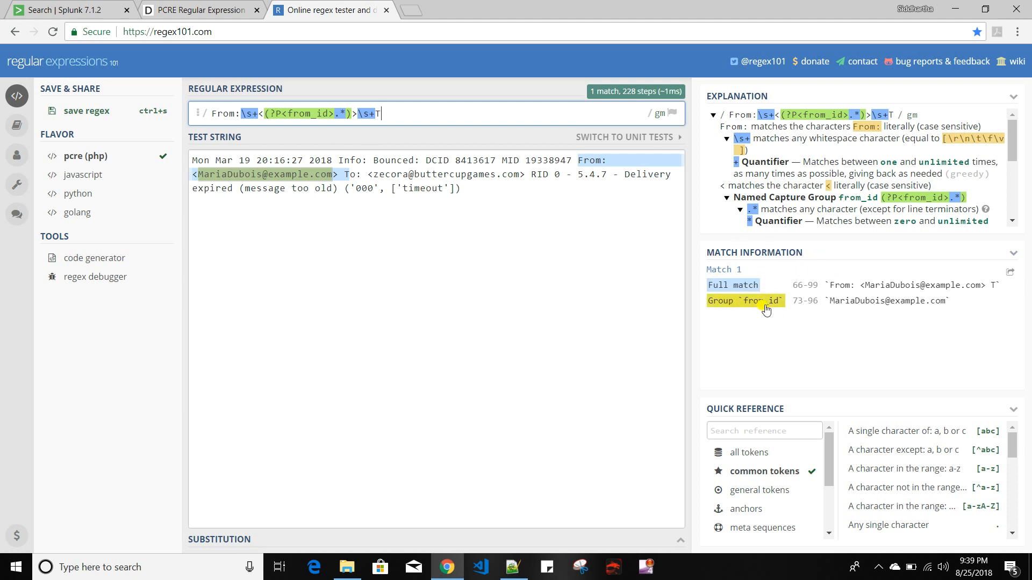
left_click(831, 301)
left_click_drag(831, 301, 946, 300)
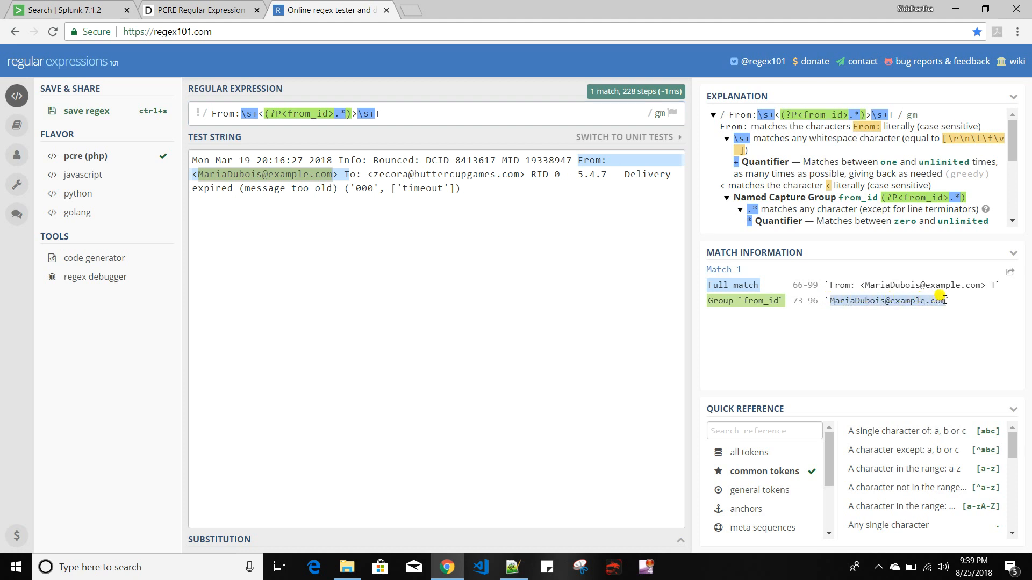
- Replace the quoted expression in Splunk's rex command with From:\s+<(?P<from_id>.*)>\s+T
triple_click(386, 114)
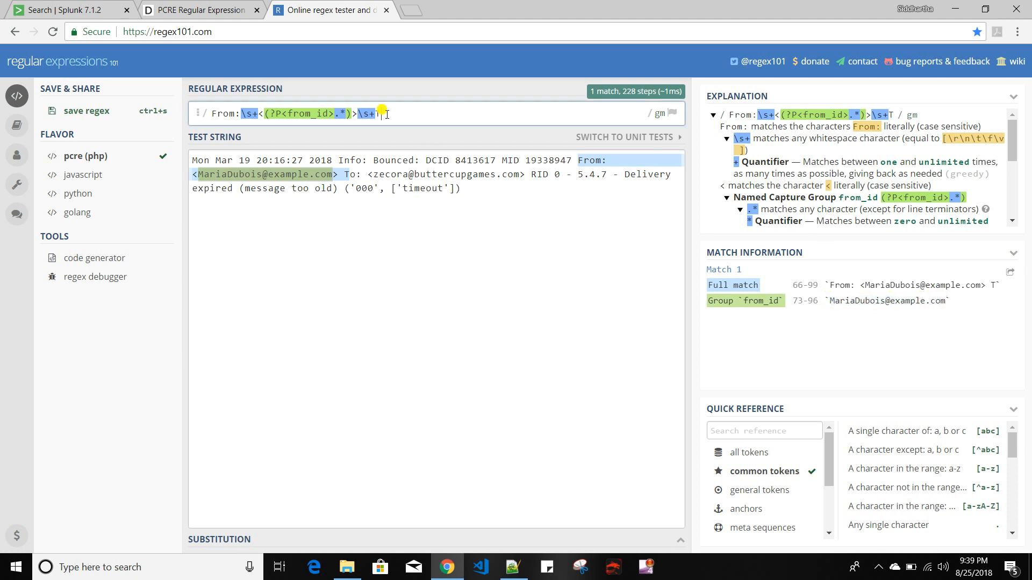
left_click(68, 15)
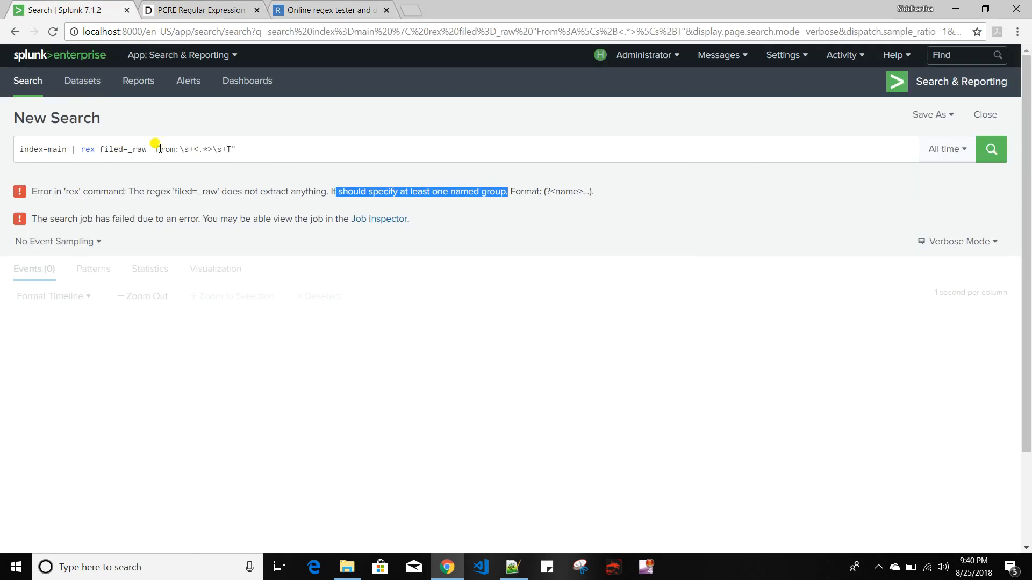
left_click_drag(154, 150, 231, 150)
key("ctrl+v")
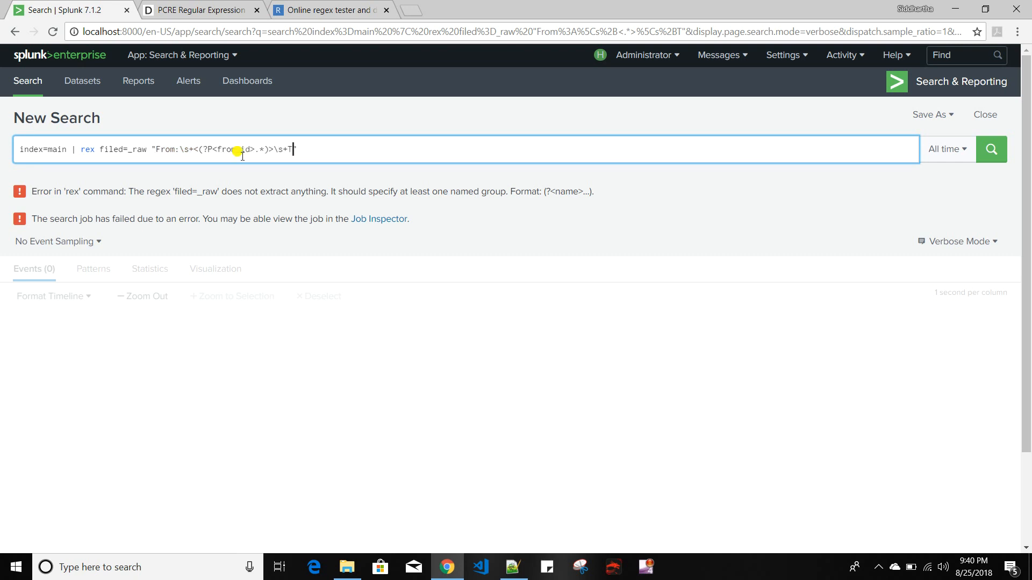
- Correct the misspelled filed argument of the rex command to field=_raw and run the search
left_click(329, 153)
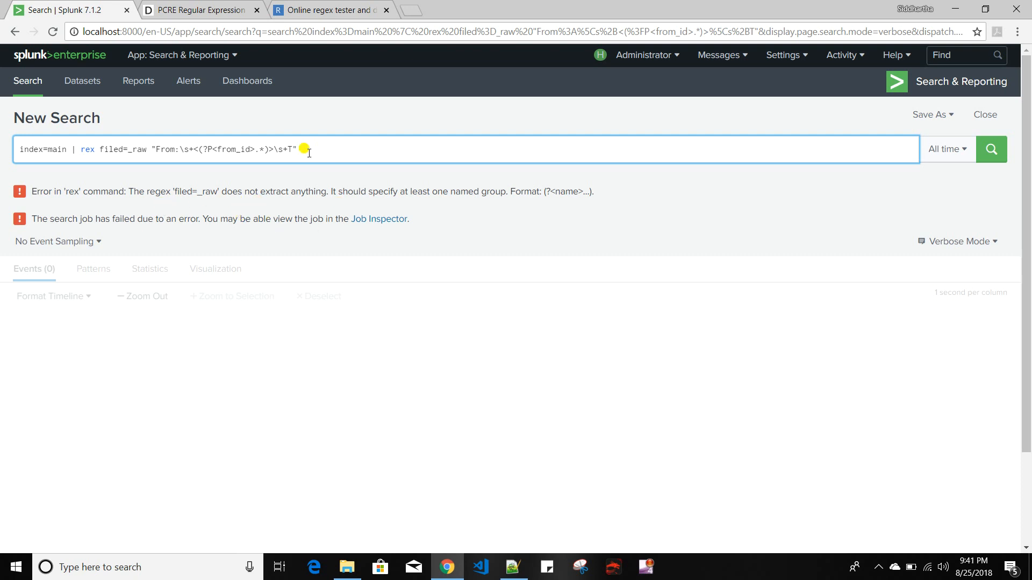
left_click(124, 154)
key("BackSpace")
key("BackSpace")
key("BackSpace")
key("BackSpace")
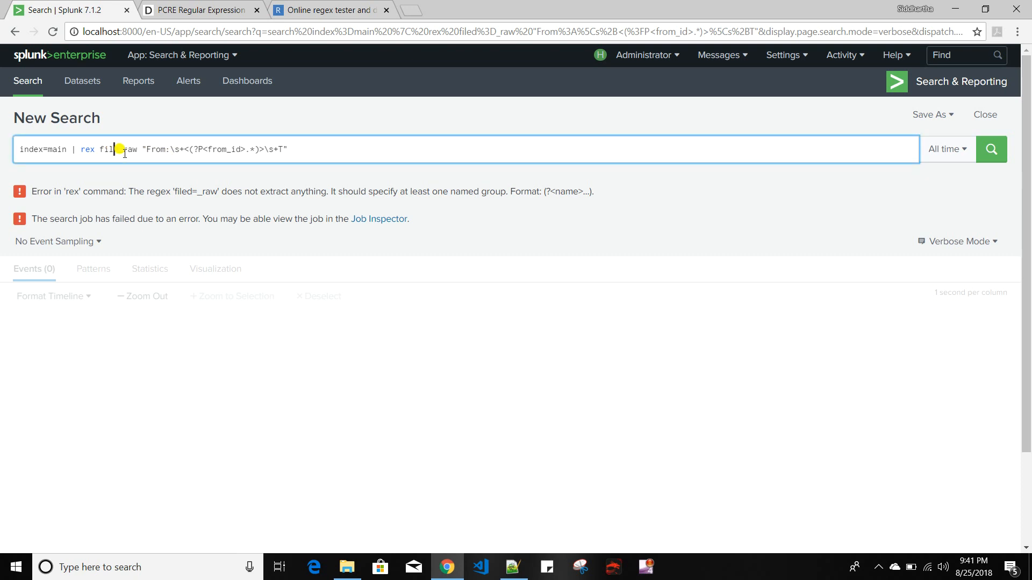
type("ield")
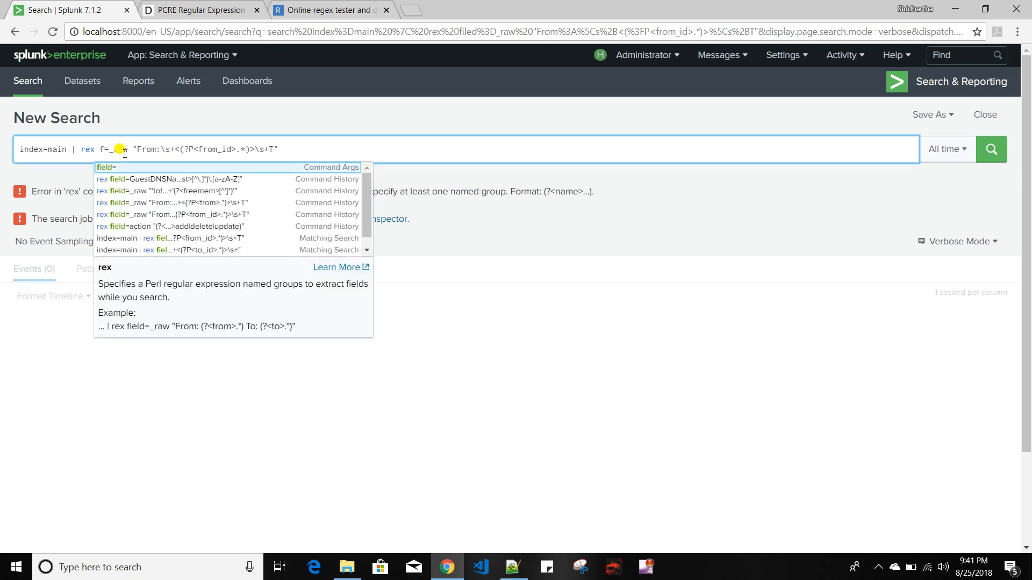
left_click(332, 146)
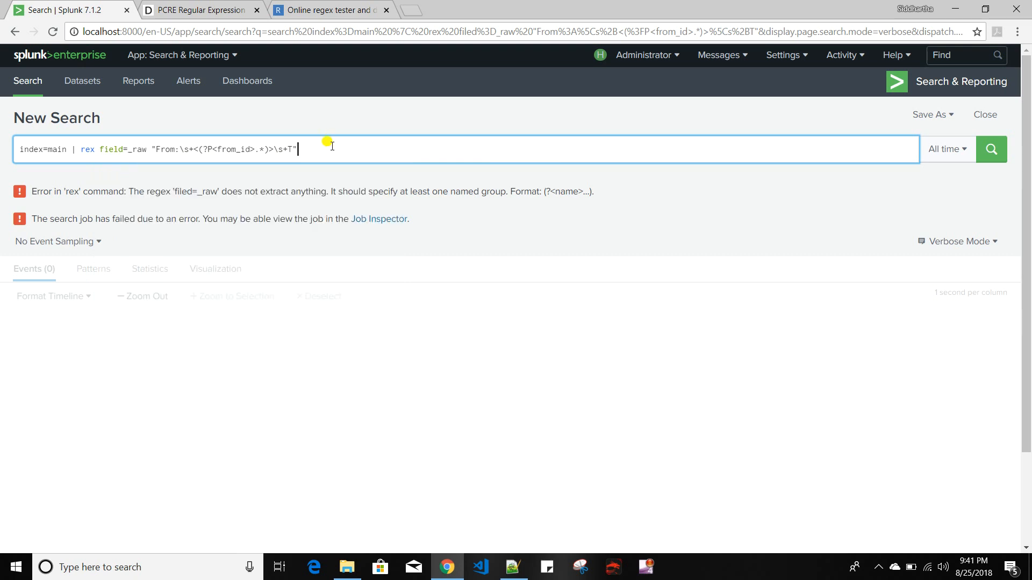
key("Return")
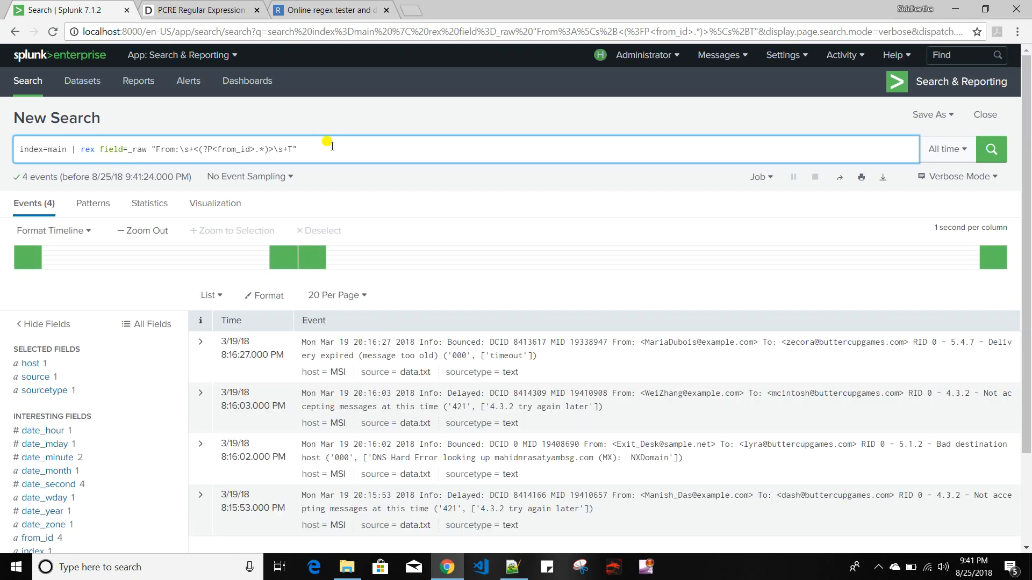
- Examine the values extracted into the from_id field, then return to the search query
scroll(203, 344, "down", 3)
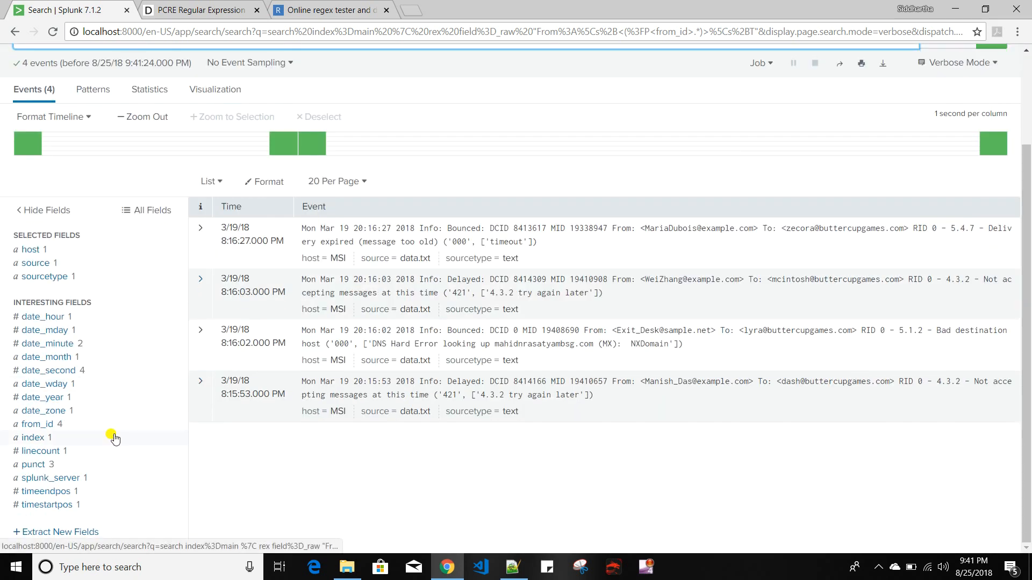
left_click(29, 425)
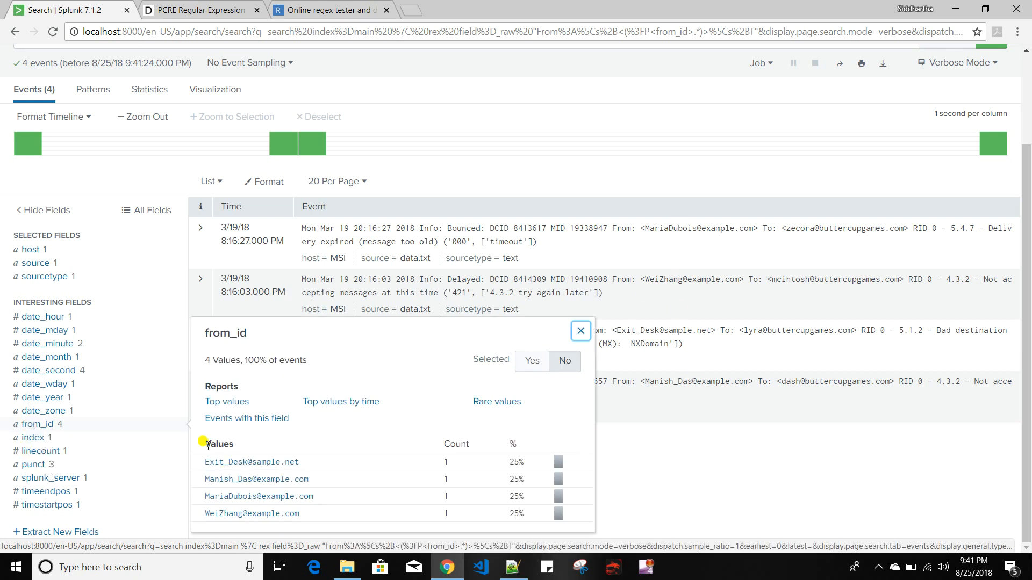
scroll(152, 443, "up", 3)
left_click(319, 143)
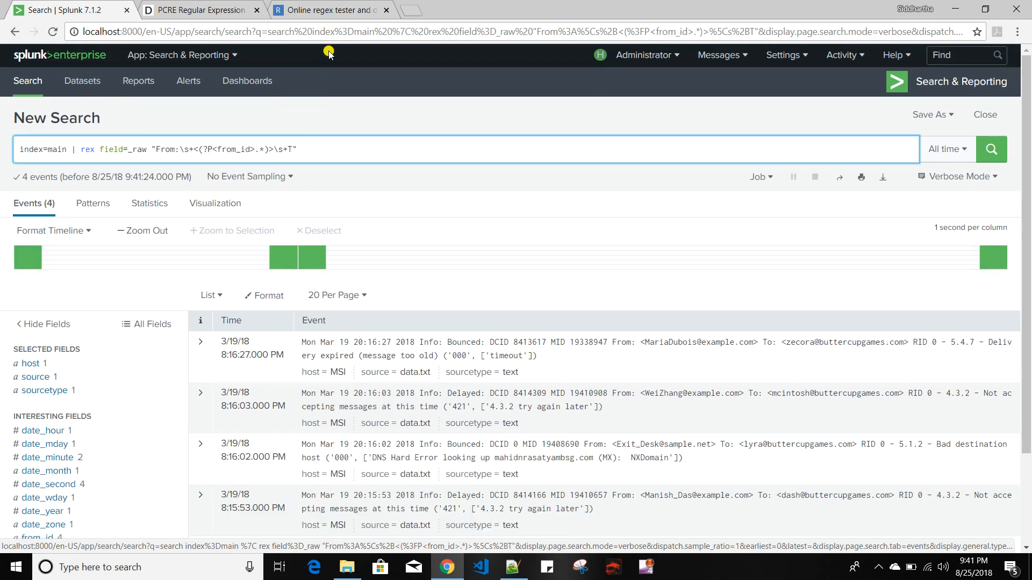
- Switch to Notepad++ and paste a copy of the from_id expression without its final T on line 3 of the new 1 document
left_click(329, 11)
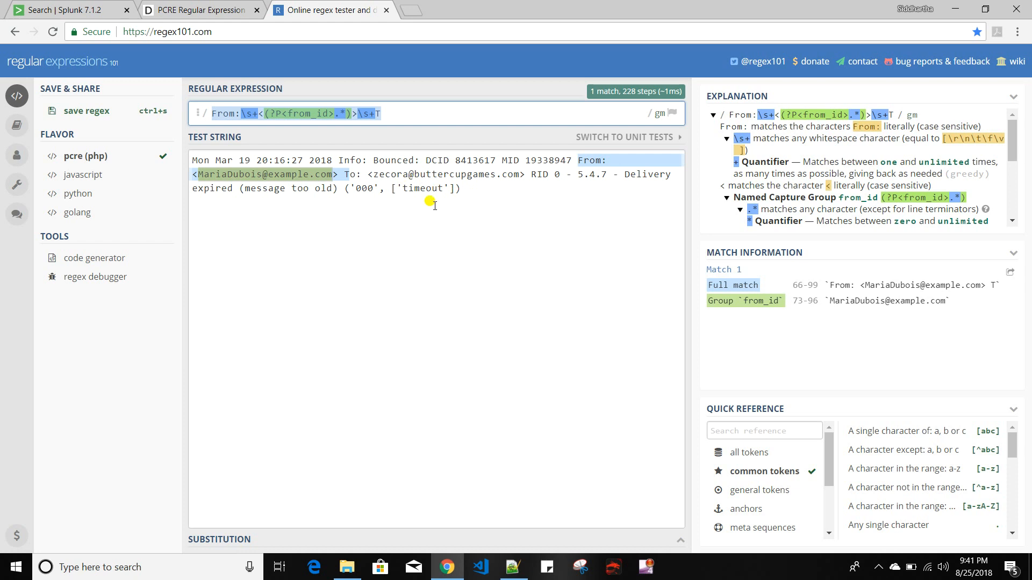
left_click(513, 567)
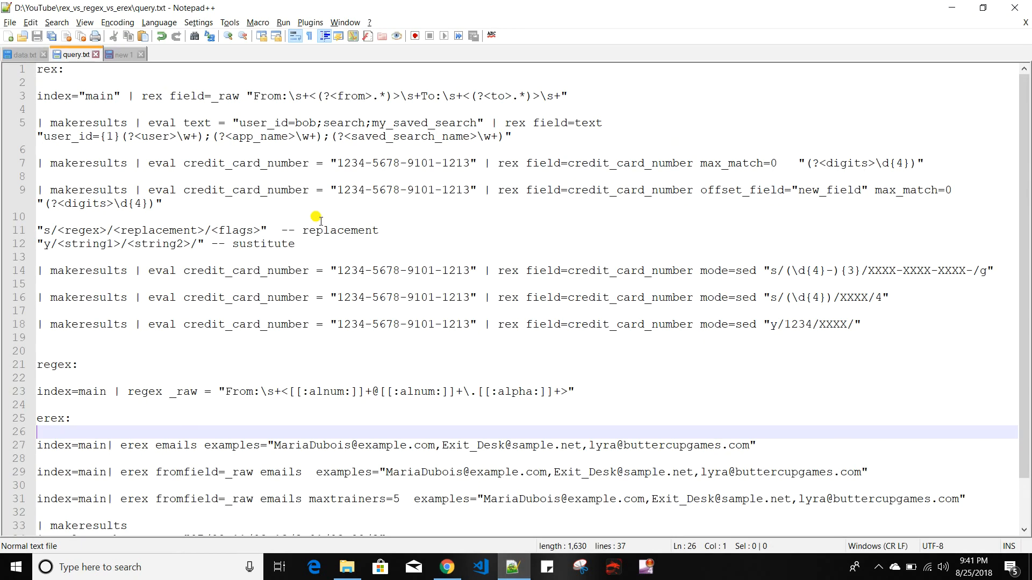
left_click(124, 56)
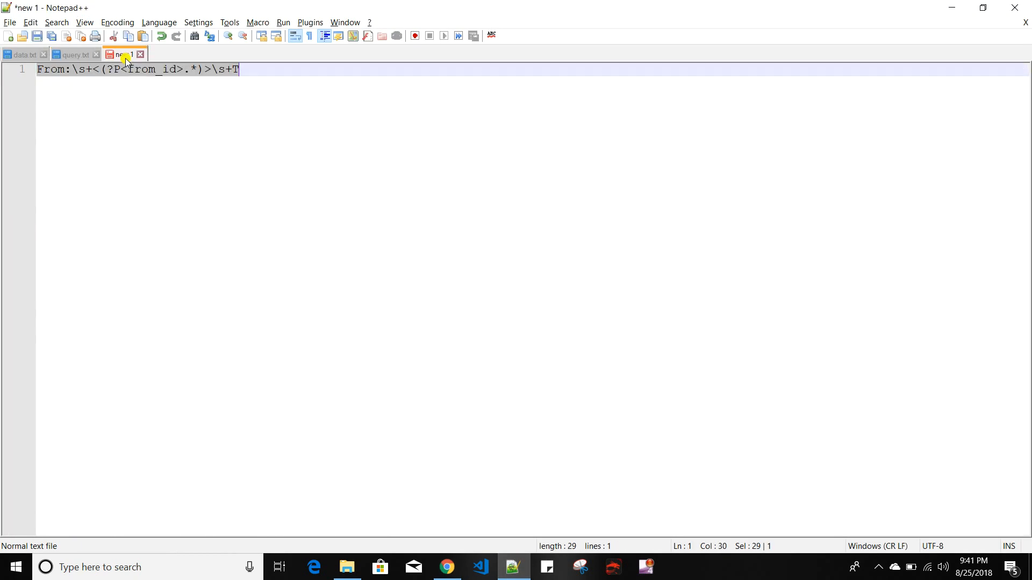
left_click(289, 79)
key("Return")
key("Return")
key("ctrl+v")
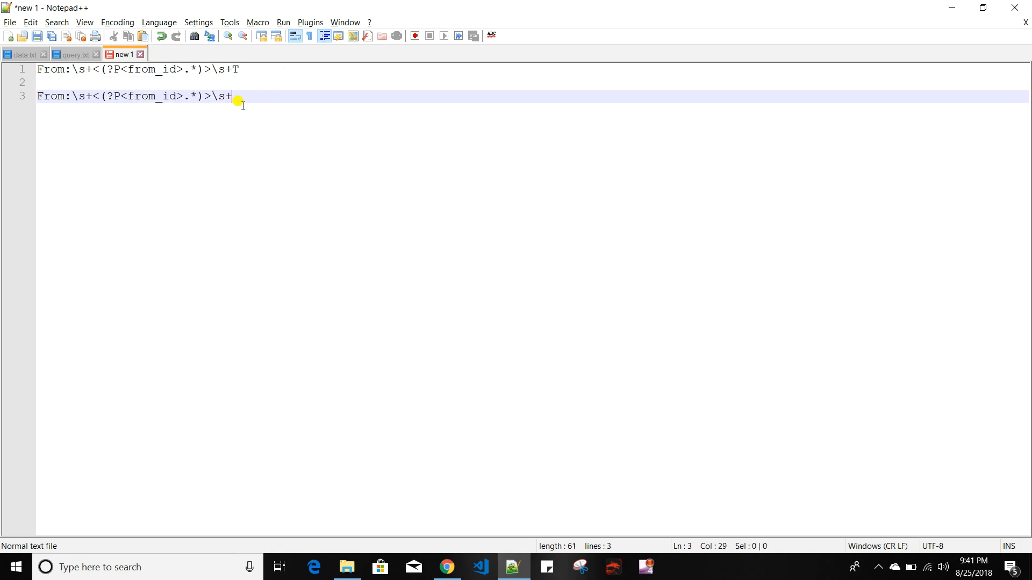
- Rename the copy's group to to_id and its leading word to To, giving To:\s+<(?P<to_id>.*)>\s+
left_click_drag(156, 97, 136, 95)
double_click(131, 95)
type("to_id")
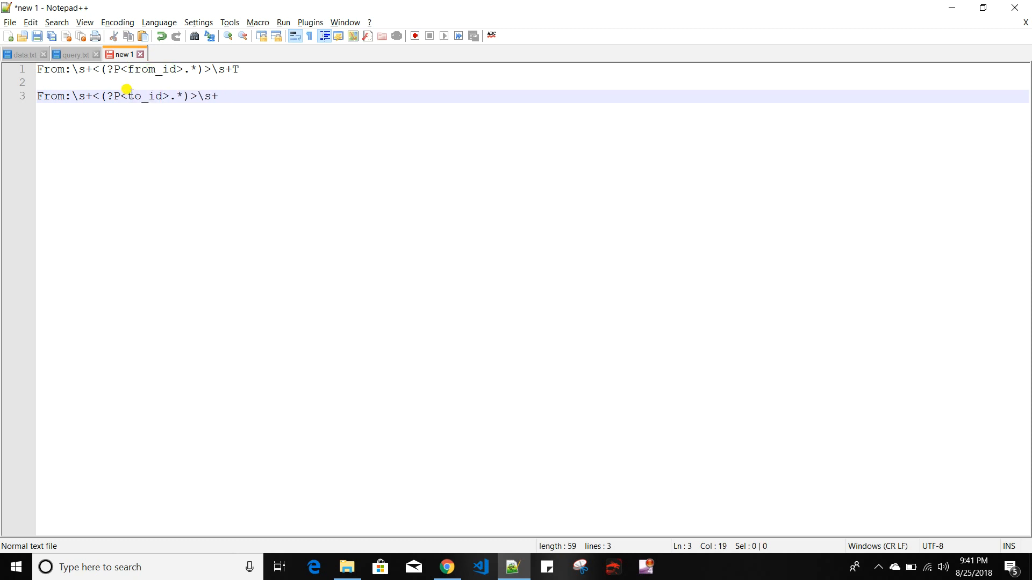
double_click(40, 98)
type("To")
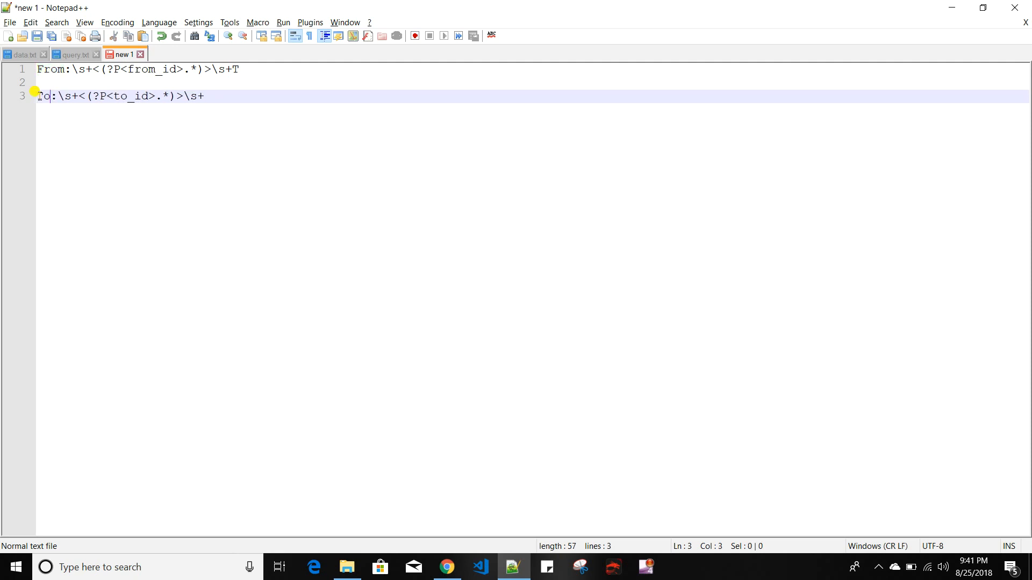
- Replace the regular expression in regex101 with the To:\s+<(?P<to_id>.*)>\s+ line from Notepad++
left_click(213, 96)
left_click_drag(211, 95, 35, 90)
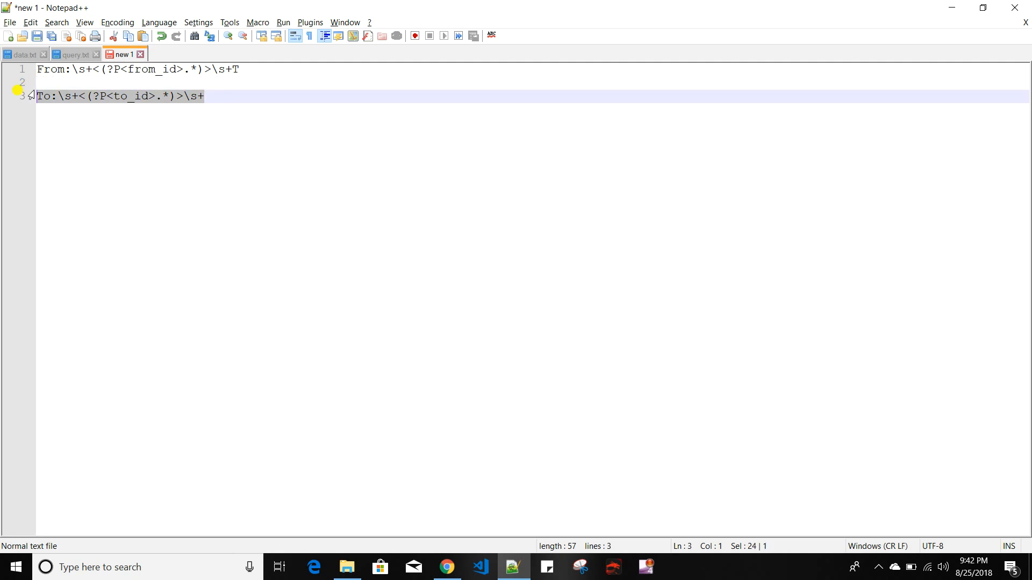
left_click(447, 567)
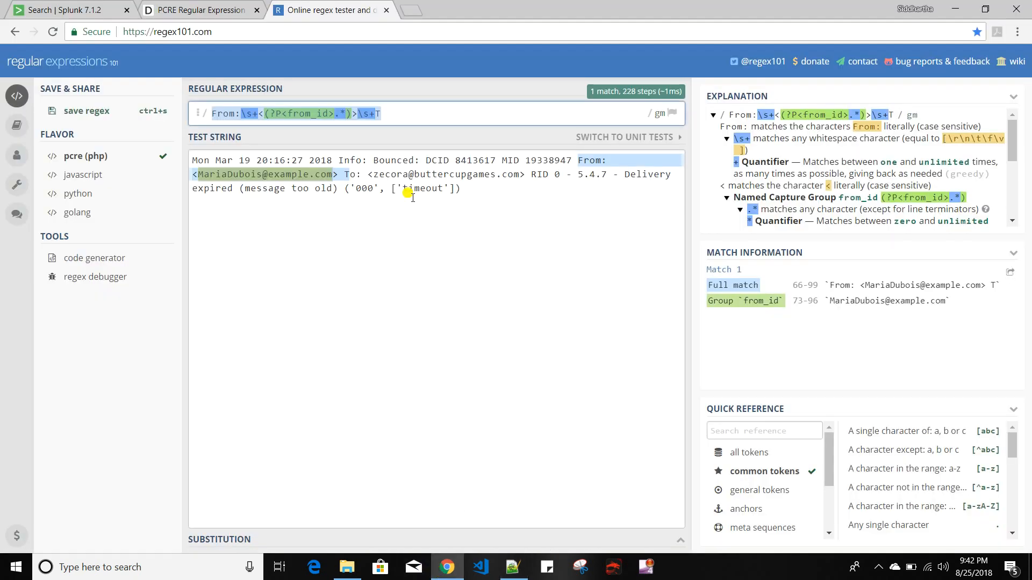
left_click(418, 114)
key("ctrl+a")
key("ctrl+v")
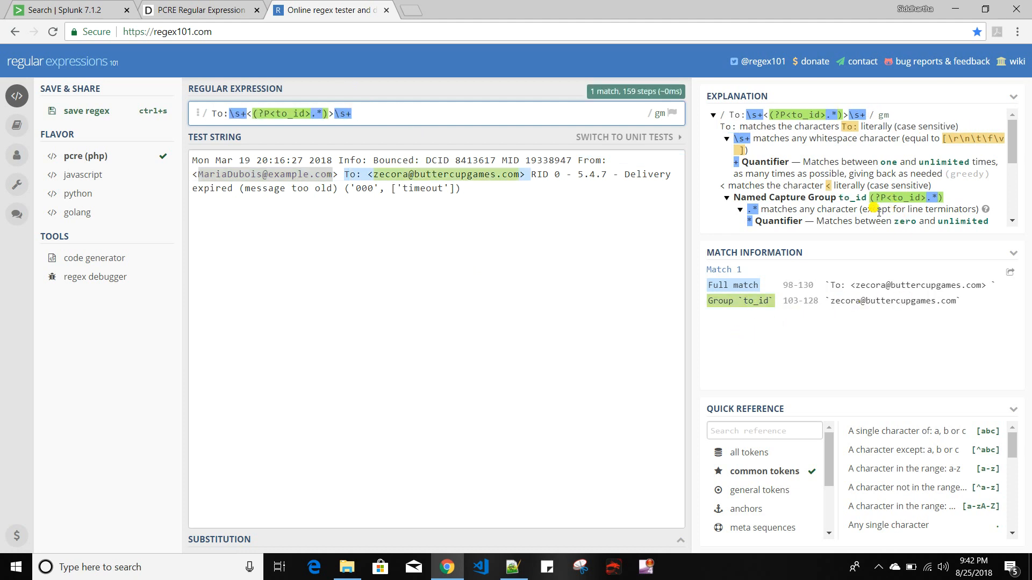
- Append | rex field=_raw "To:\s+<(?P<to_id>.*)>\s+" to the Splunk search and run it
triple_click(400, 114)
triple_click(399, 114)
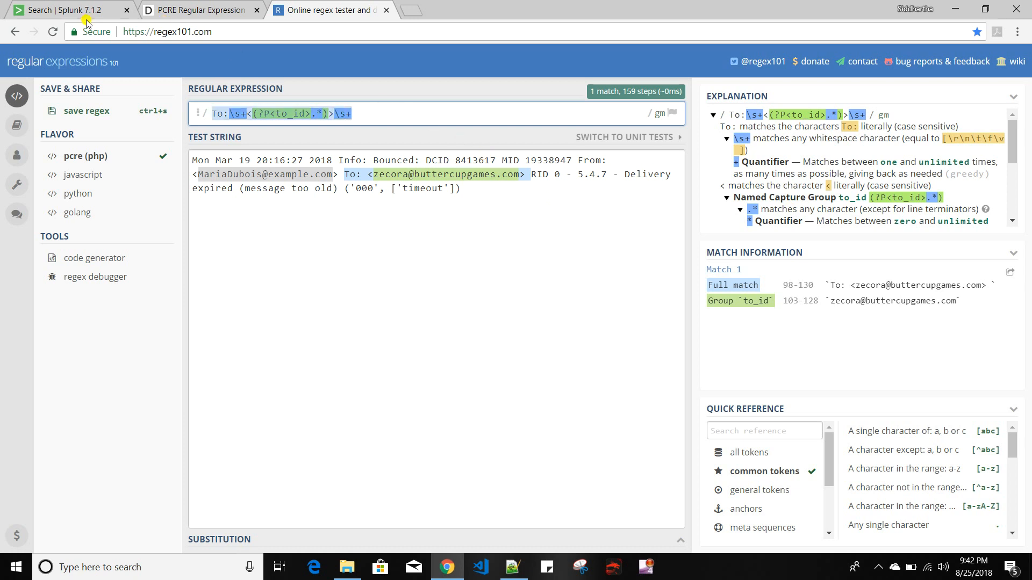
left_click(43, 9)
left_click(356, 155)
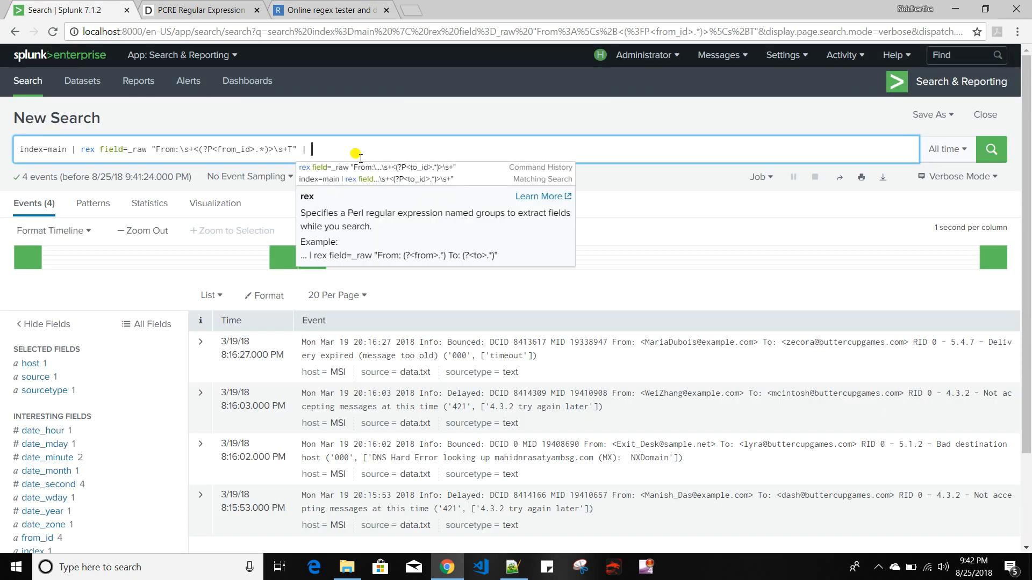
type("x file")
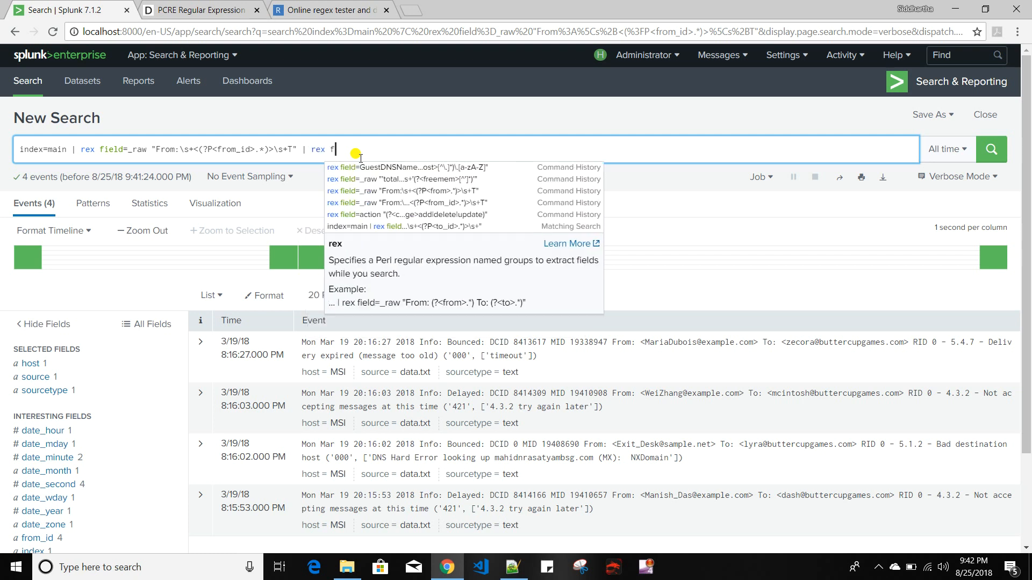
key("BackSpace")
key("BackSpace")
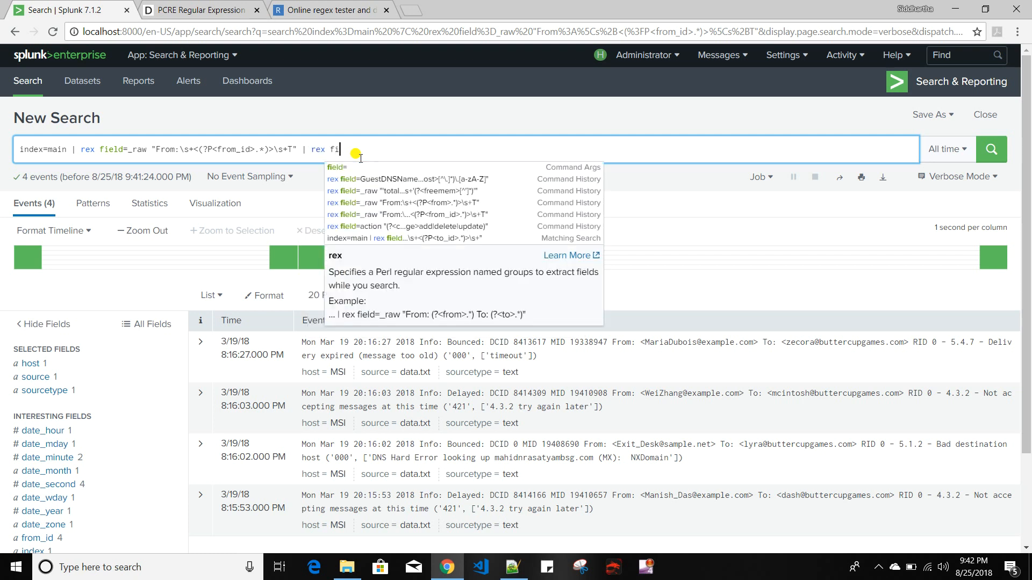
type("eld=")
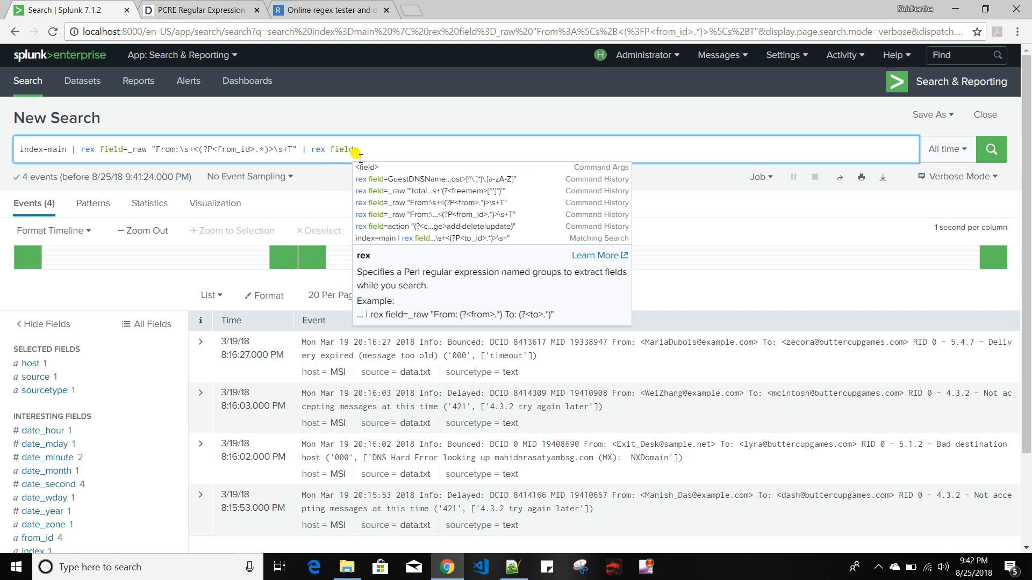
type("_raw")
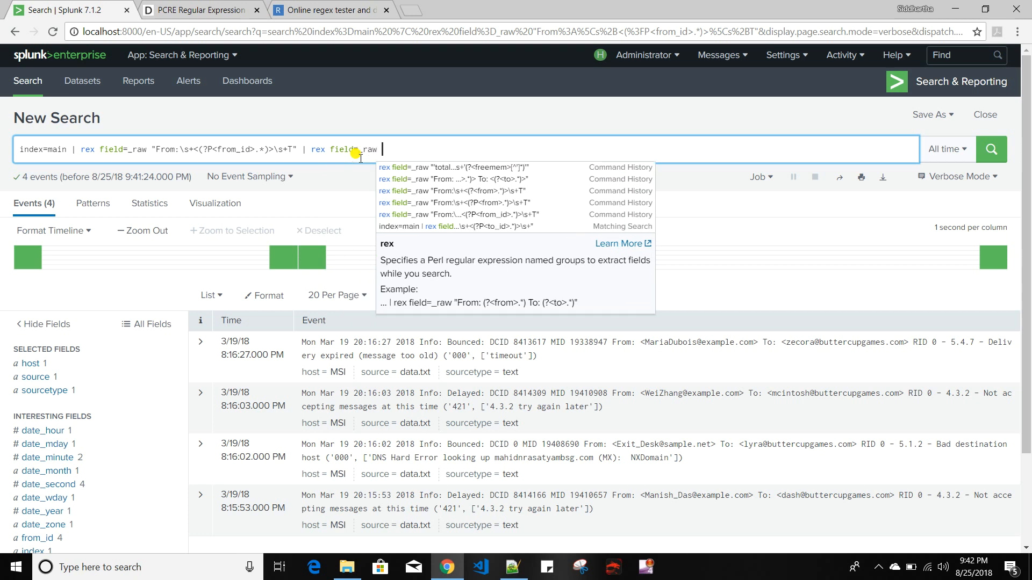
type("\"To:\\s+<(?P<to_id>.*)>\\s+")
type("\"")
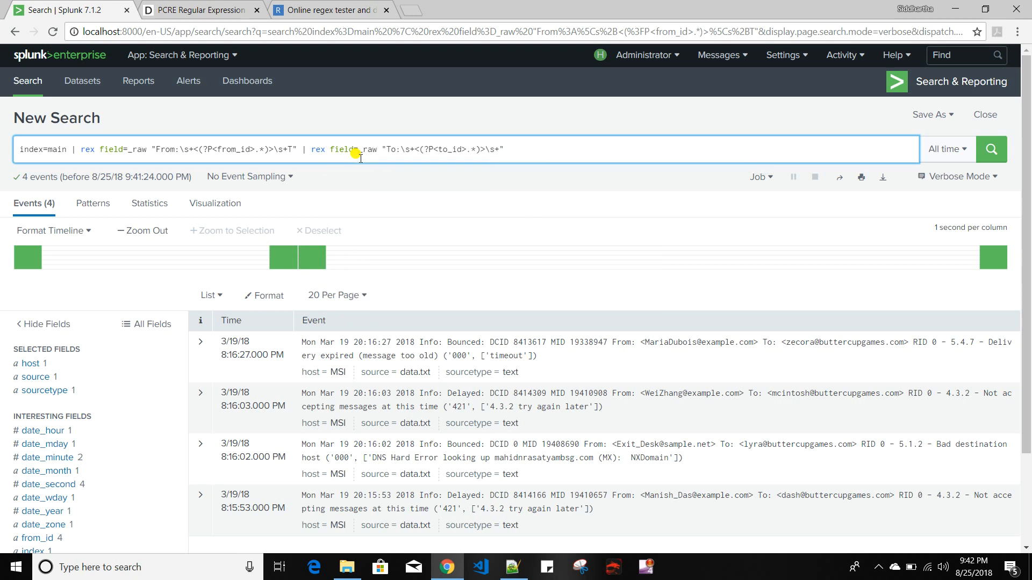
key("Return")
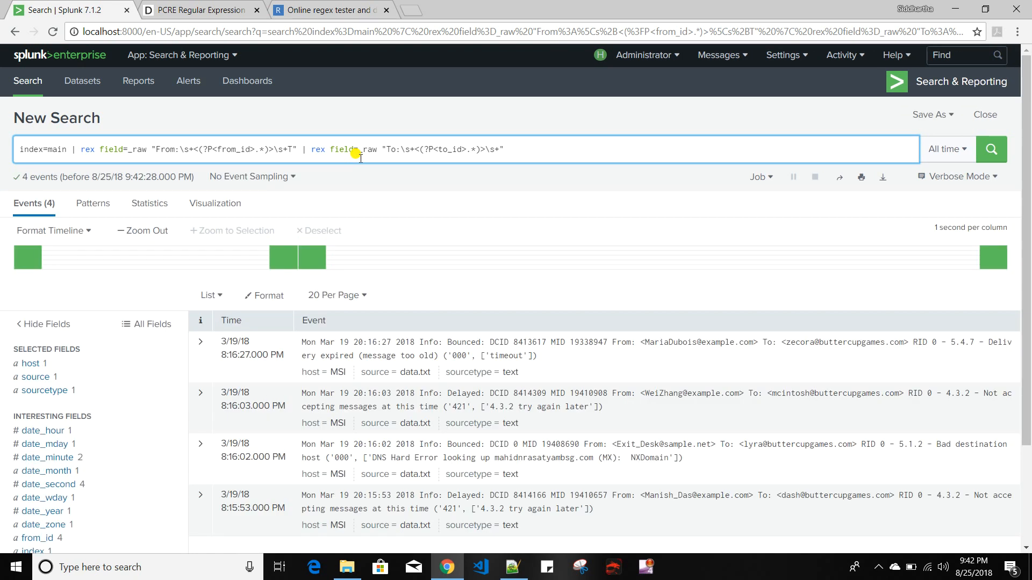
- Examine the values extracted into the to_id field
scroll(275, 270, "down", 3)
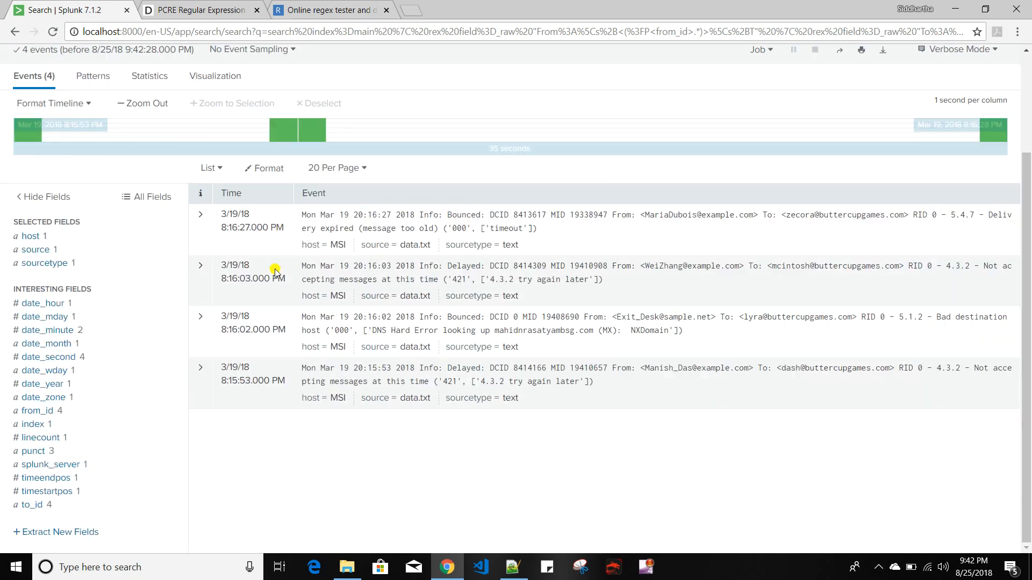
left_click(46, 508)
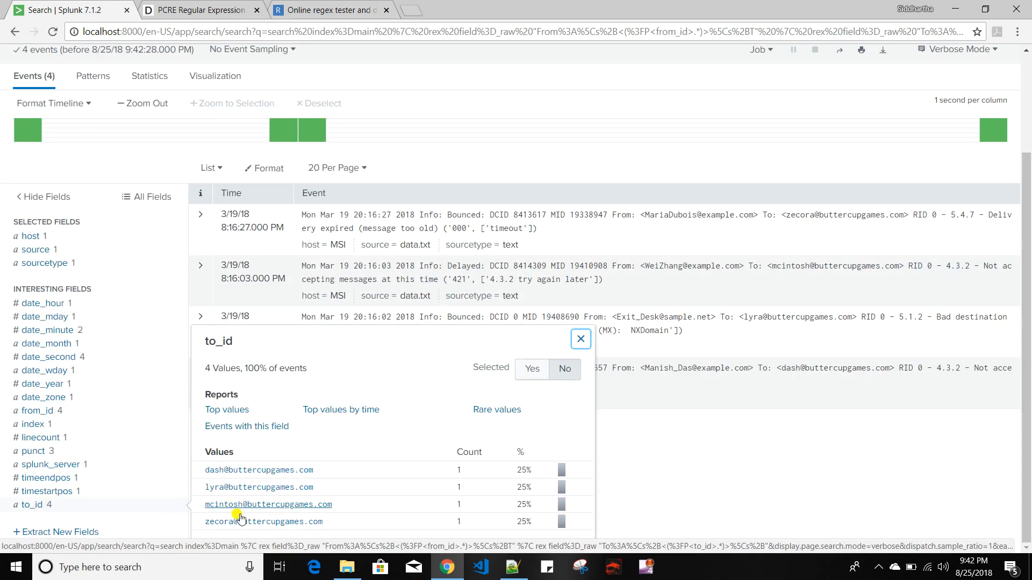
scroll(321, 523, "up", 3)
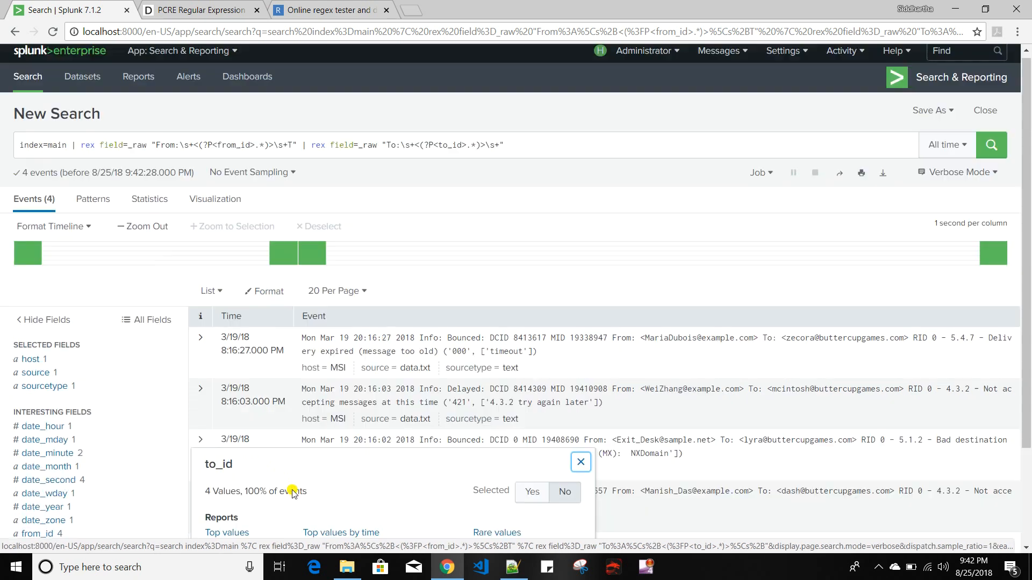
- Switch to Notepad++ and join the two expressions on one line as From:\s+<(?P<from_id>.*)>\s+To:\s+<(?P<to_id>.*)>\s+
left_click(513, 567)
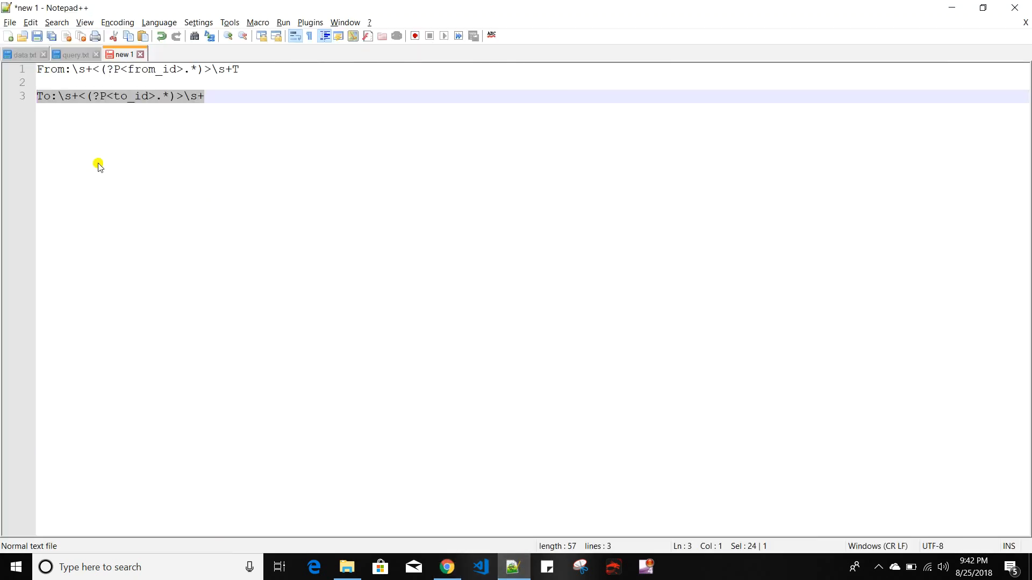
left_click(36, 95)
key("BackSpace")
key("BackSpace")
key("BackSpace")
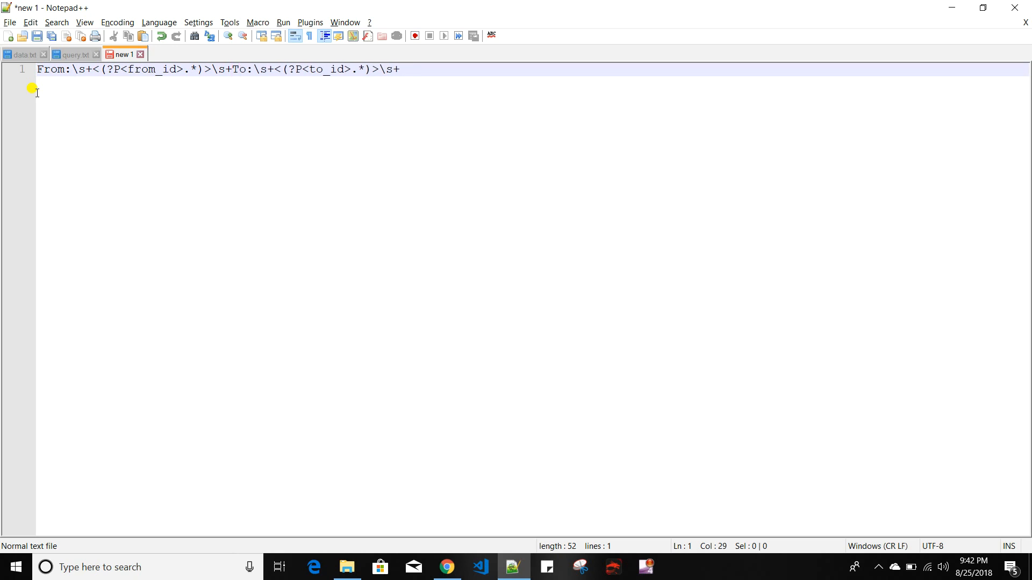
- Replace the regular expression in regex101 with the combined one from Notepad++ and check the from_id and to_id group matches
triple_click(420, 67)
key("ctrl+c")
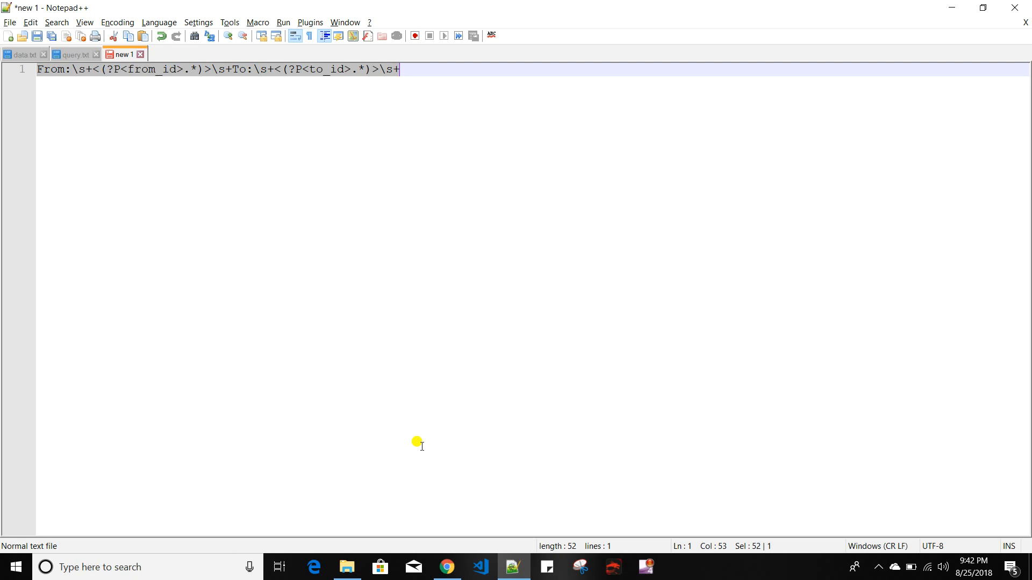
left_click(447, 567)
left_click(318, 12)
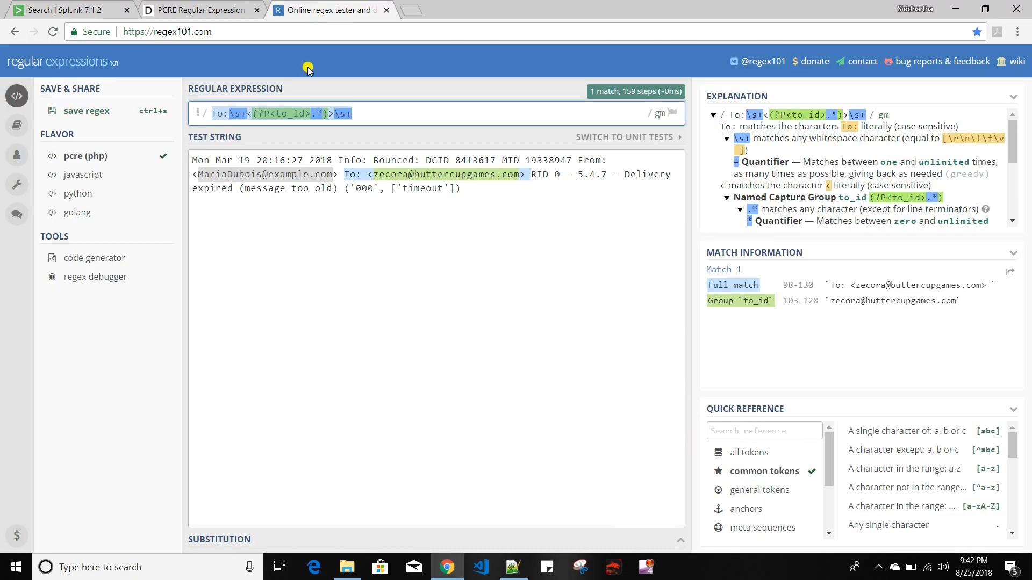
left_click(396, 114)
key("ctrl+a")
key("ctrl+v")
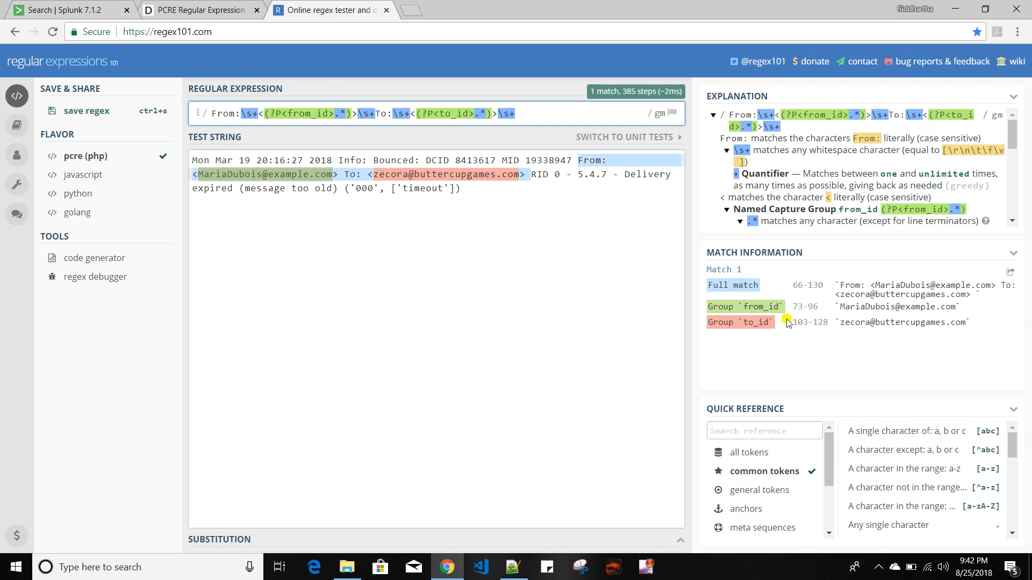
mouse_move(283, 177)
- Replace the two rex expressions in the Splunk search with the single combined From/To expression from regex101 and run it
triple_click(523, 118)
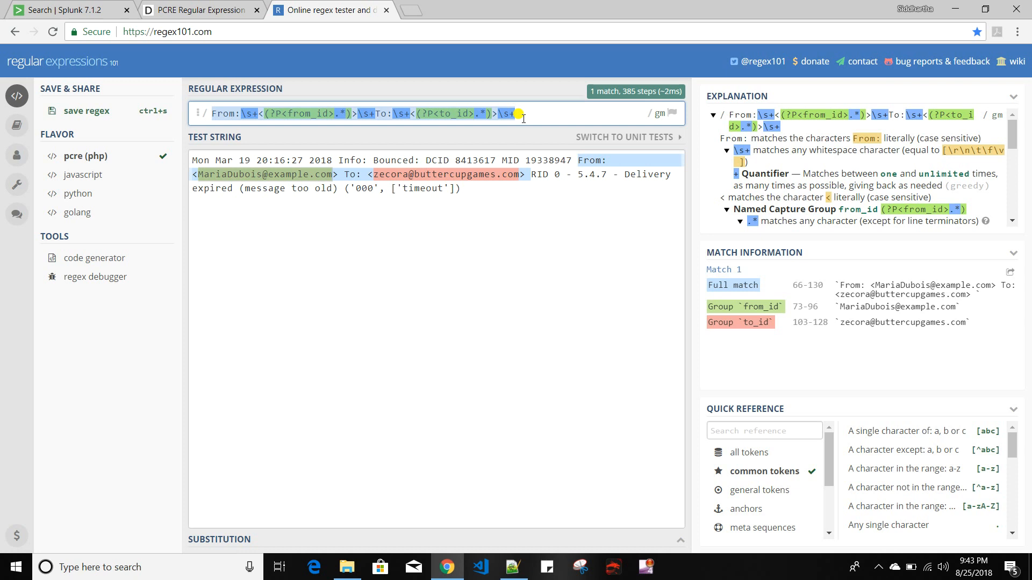
left_click(75, 10)
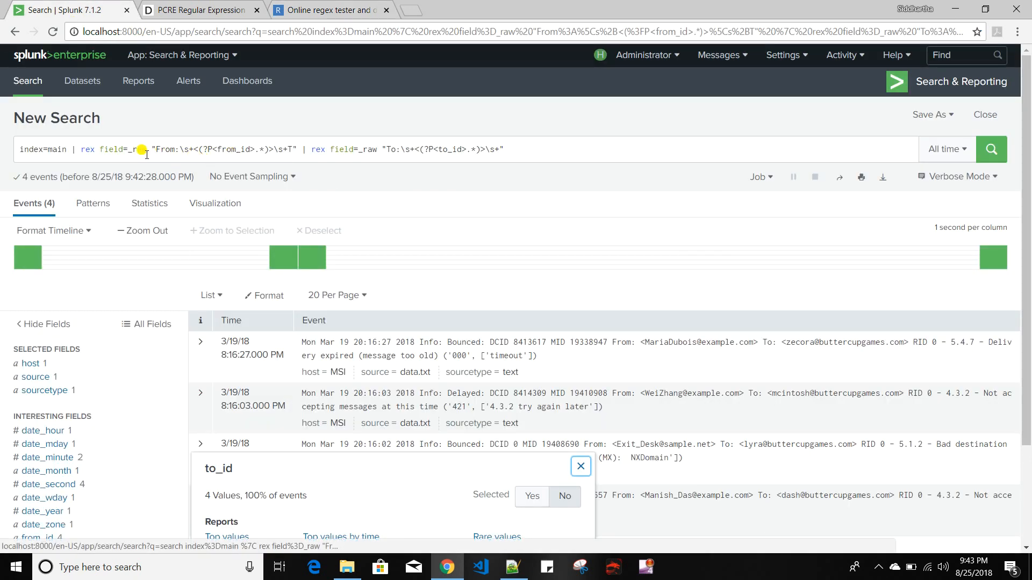
left_click_drag(156, 148, 500, 150)
key("ctrl+v")
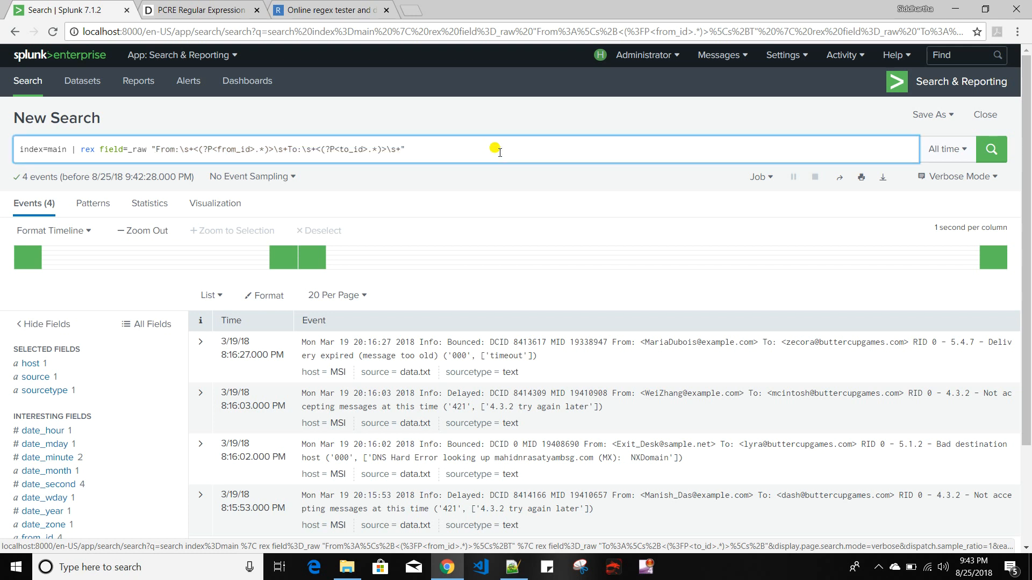
key("Return")
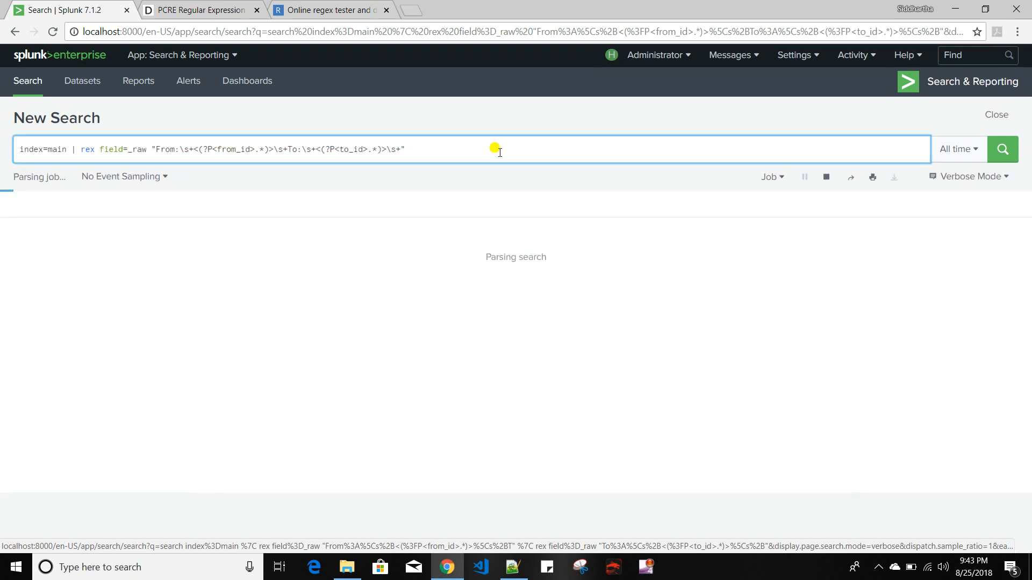
- Examine the values extracted into the from_id and to_id fields
scroll(277, 329, "down", 3)
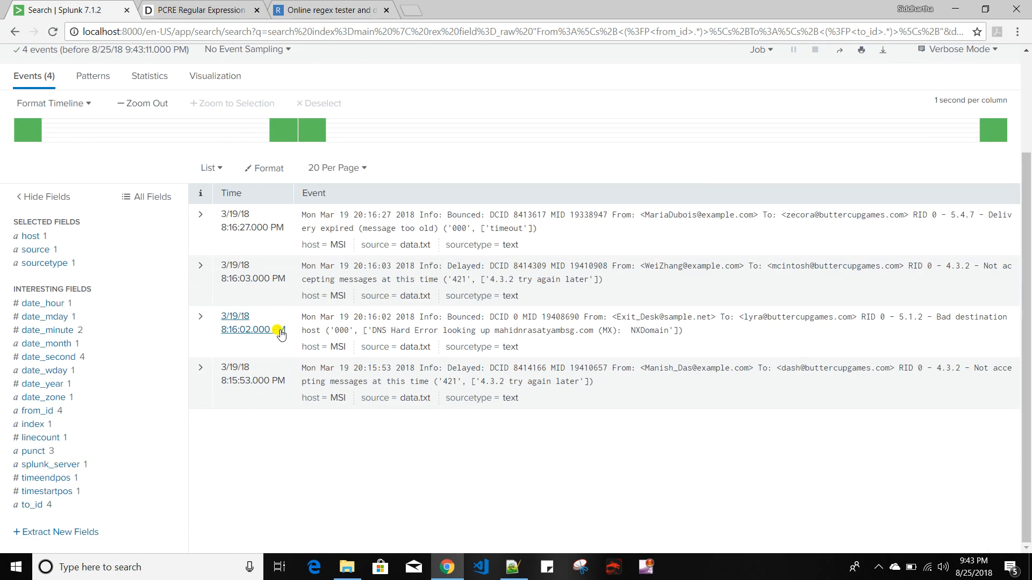
left_click(33, 411)
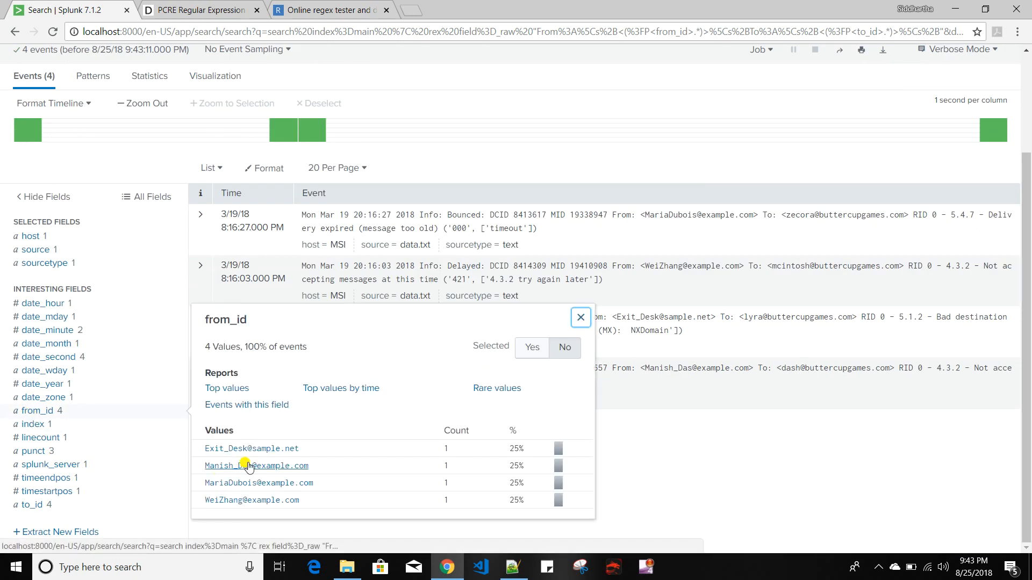
left_click(36, 505)
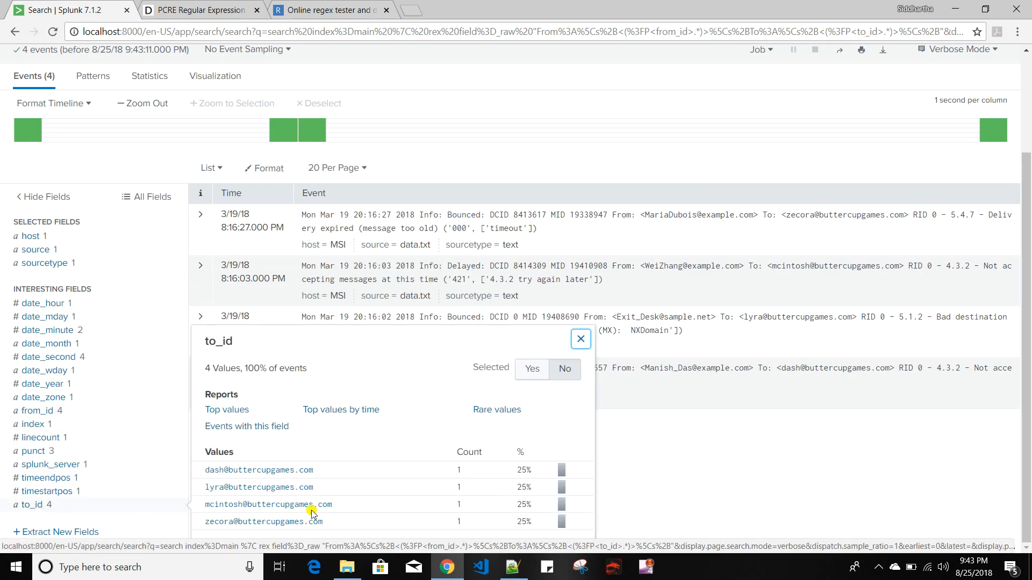
scroll(737, 453, "up", 3)
left_click(454, 149)
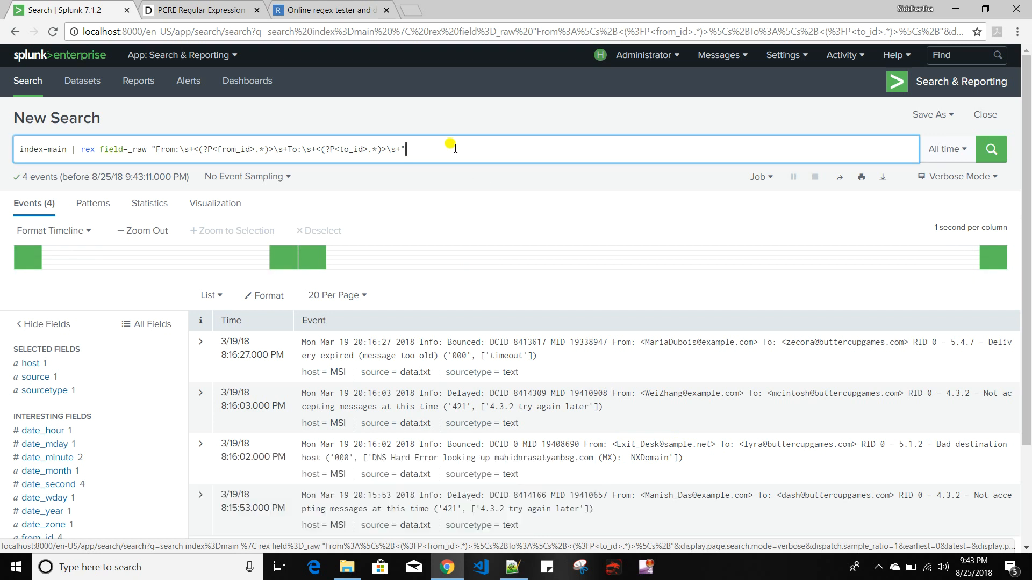
left_click(147, 150)
left_click_drag(147, 150, 130, 154)
left_click(425, 147)
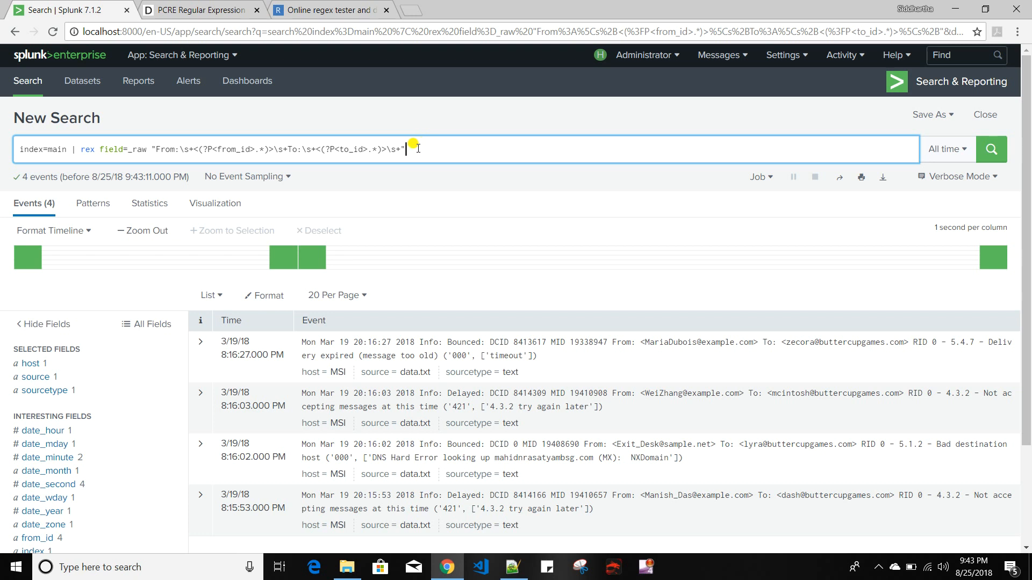
- Replace the regex101 test string with user_id= plus a sample user name, followed by ;search;saved_search_id
left_click(296, 11)
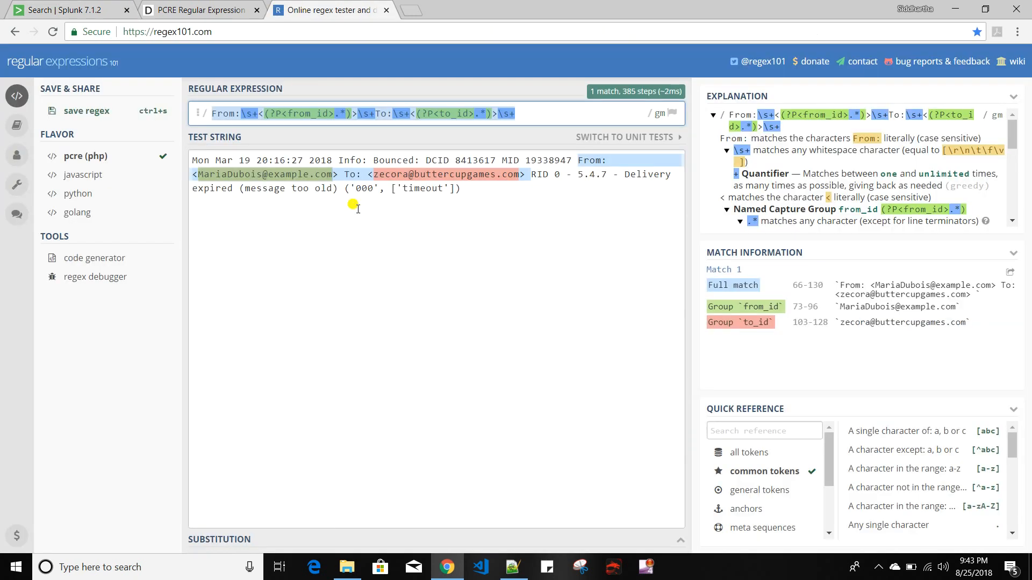
left_click(473, 191)
key("ctrl+a")
key("BackSpace")
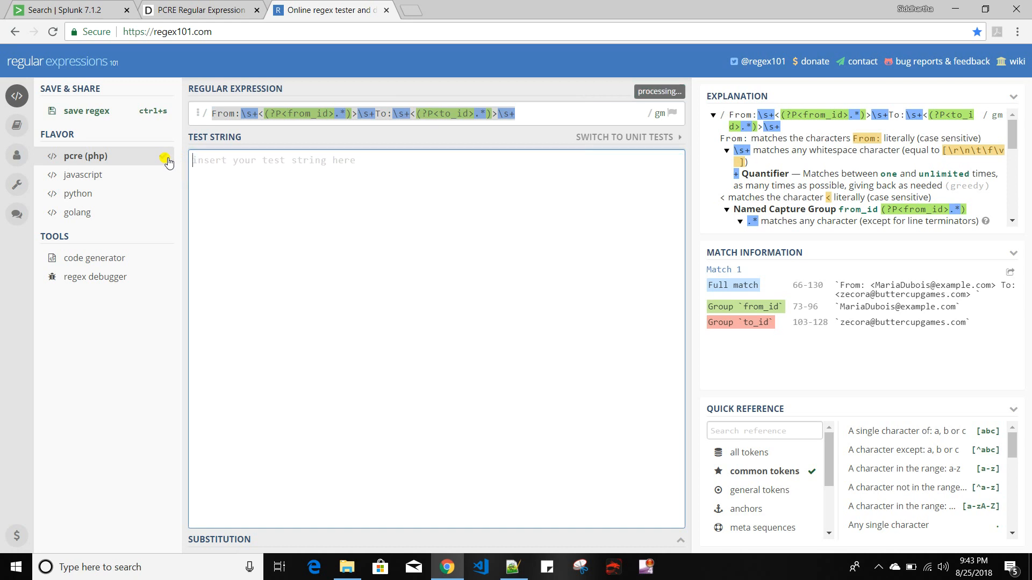
type("us")
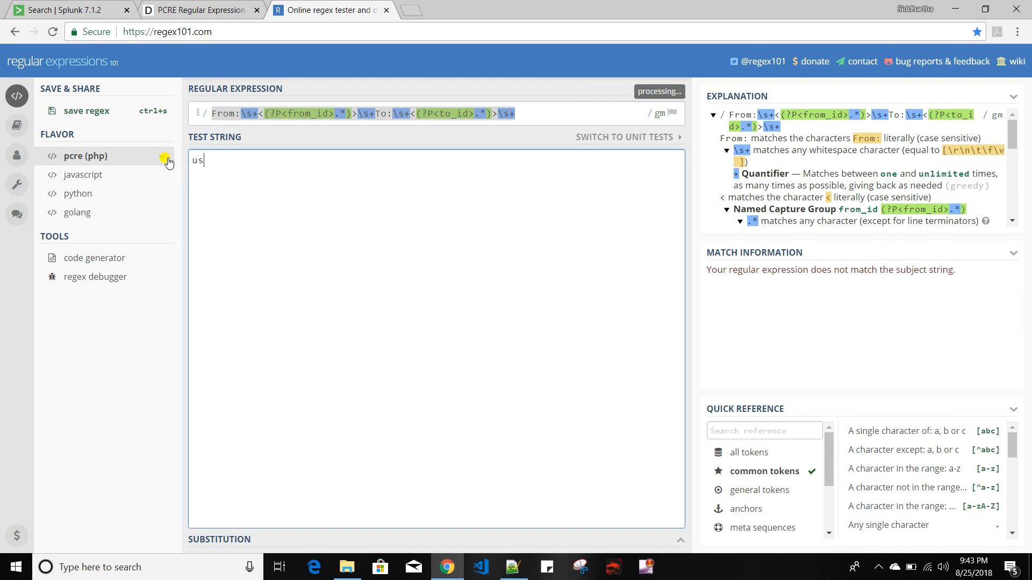
type("er_id")
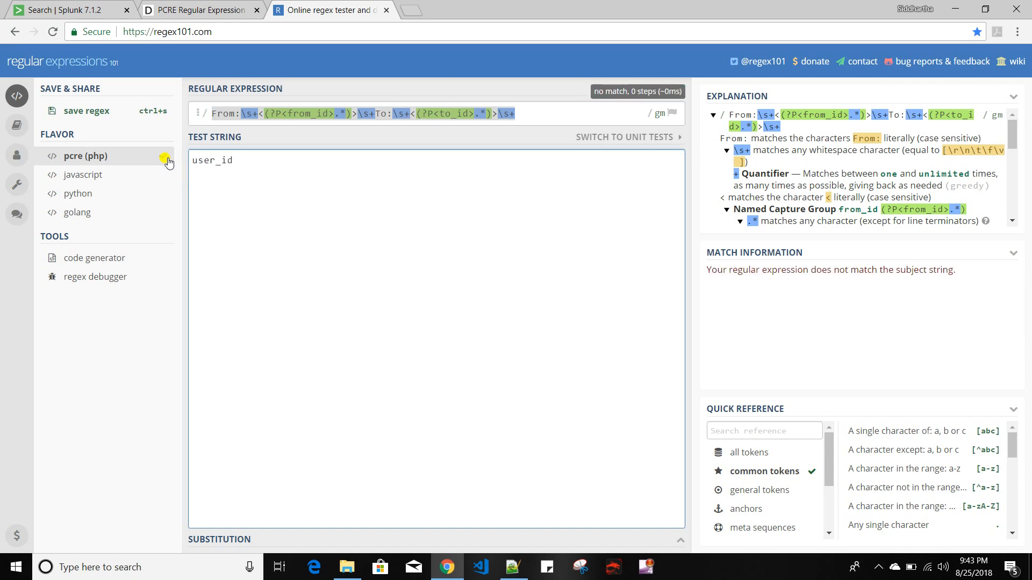
type("=bob;search")
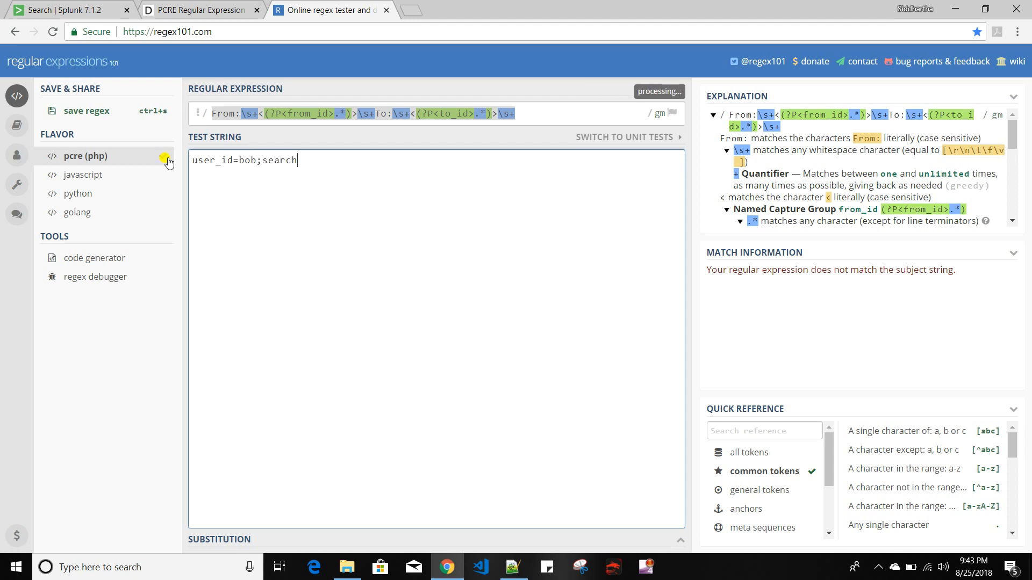
type(";")
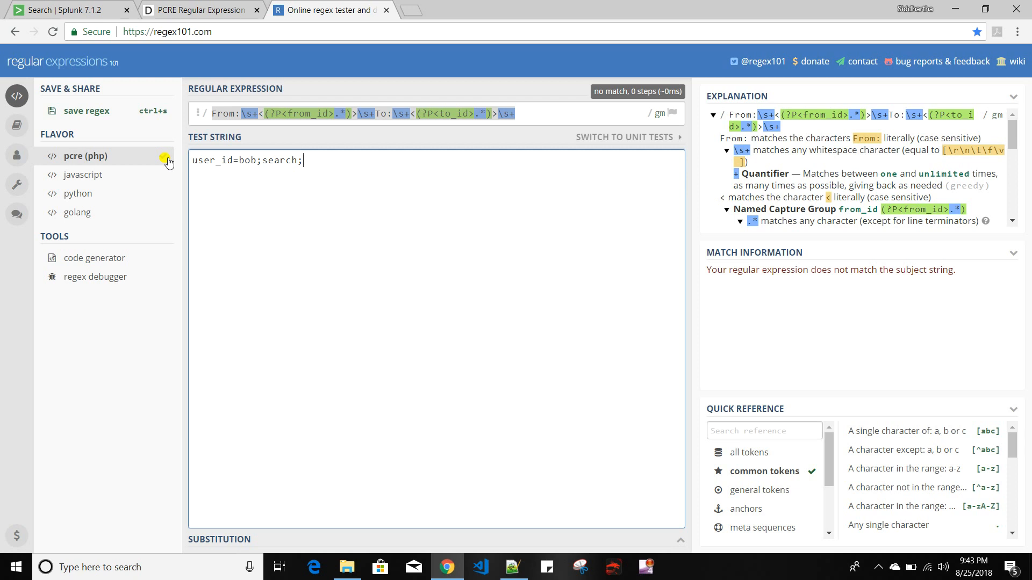
type("saved")
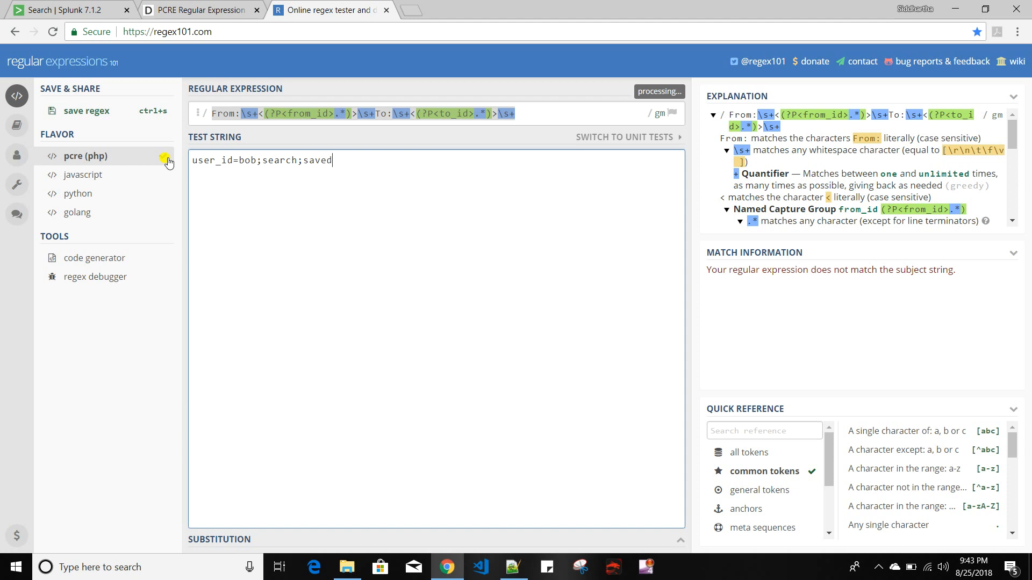
type("_search_id")
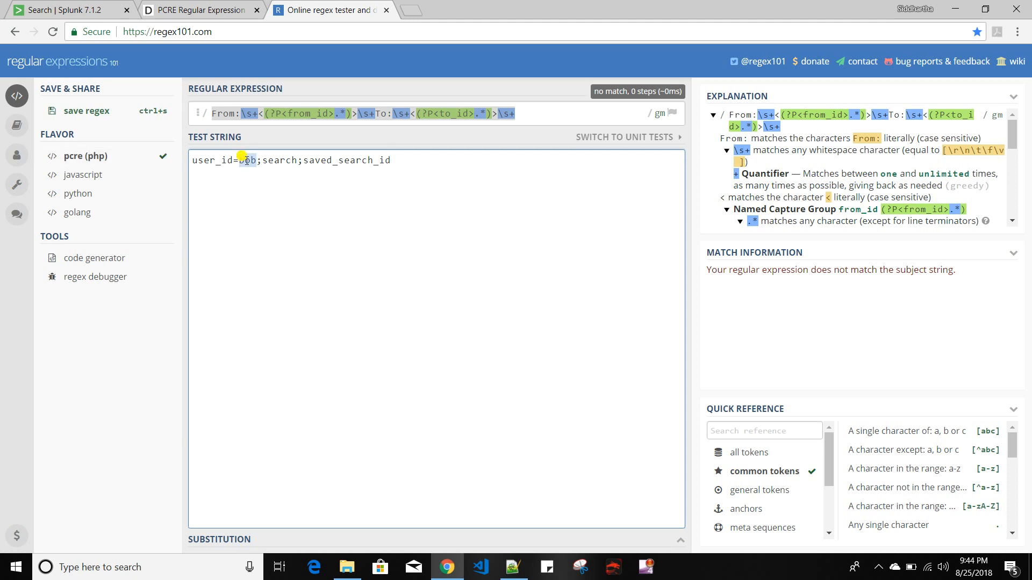
double_click(272, 160)
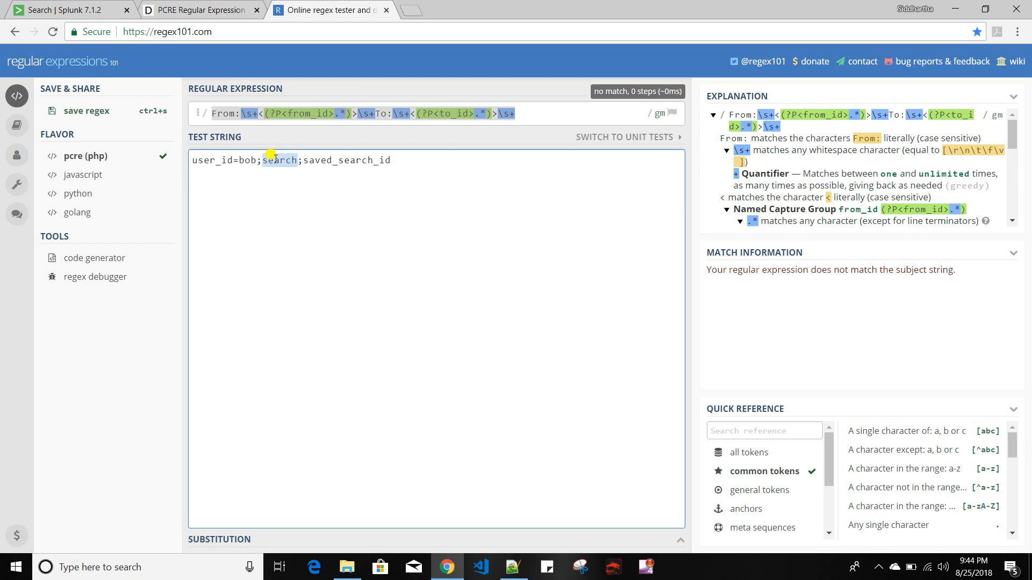
double_click(320, 160)
- Clear the old regular expression and enter user_id= in its place, copying user_id from the test string
left_click(543, 113)
key("BackSpace")
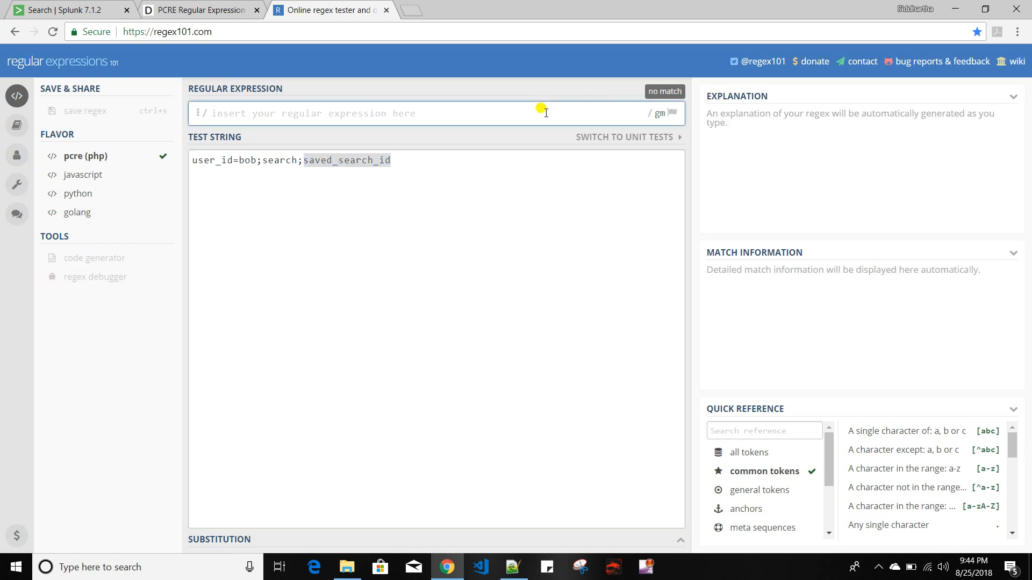
double_click(199, 161)
key("ctrl+c")
left_click(237, 112)
key("ctrl+v")
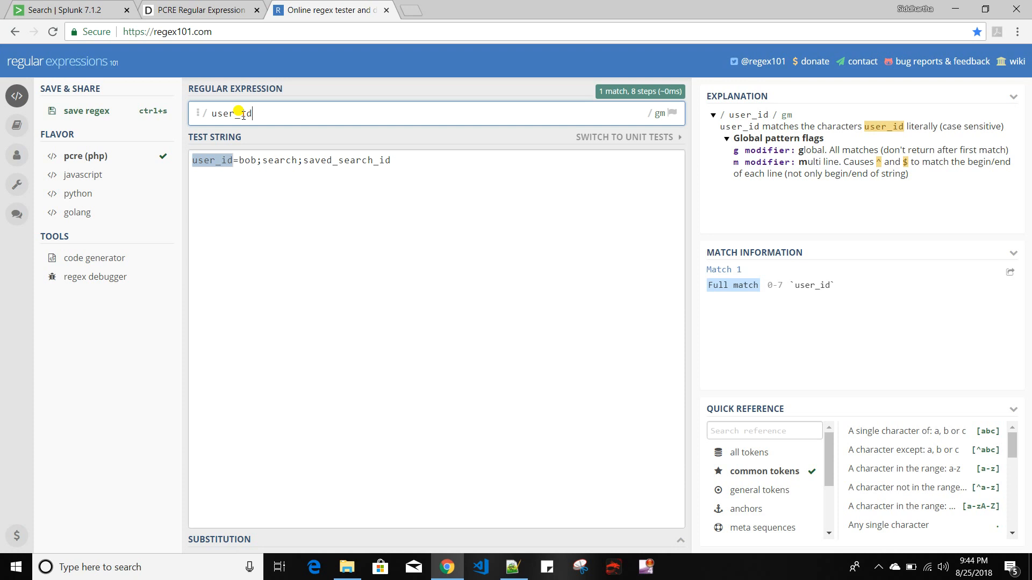
type("=")
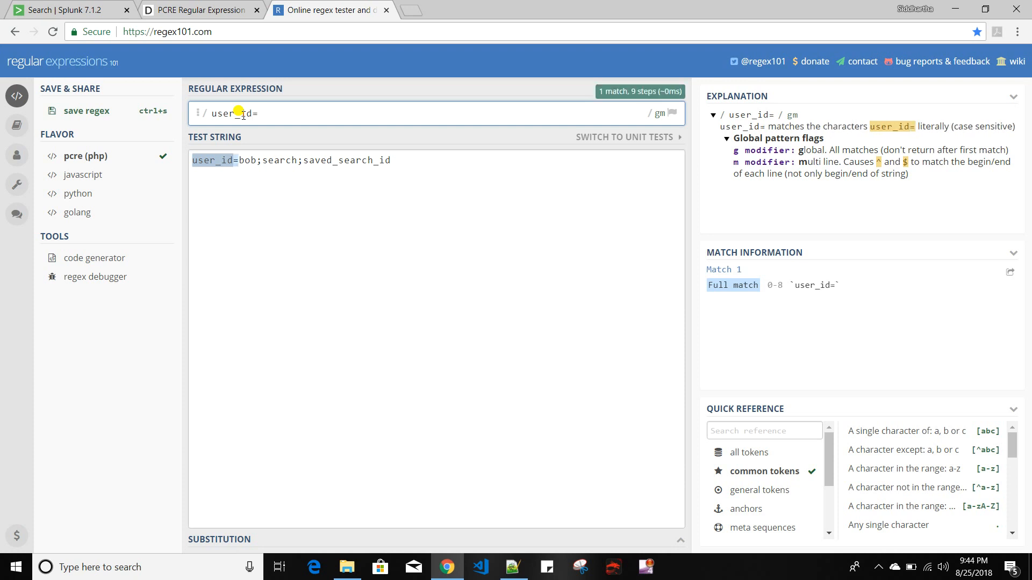
- Look up the exact-count quantifier in the PCRE cheat sheet and append {1} to the user_id= expression in regex101
left_click(198, 17)
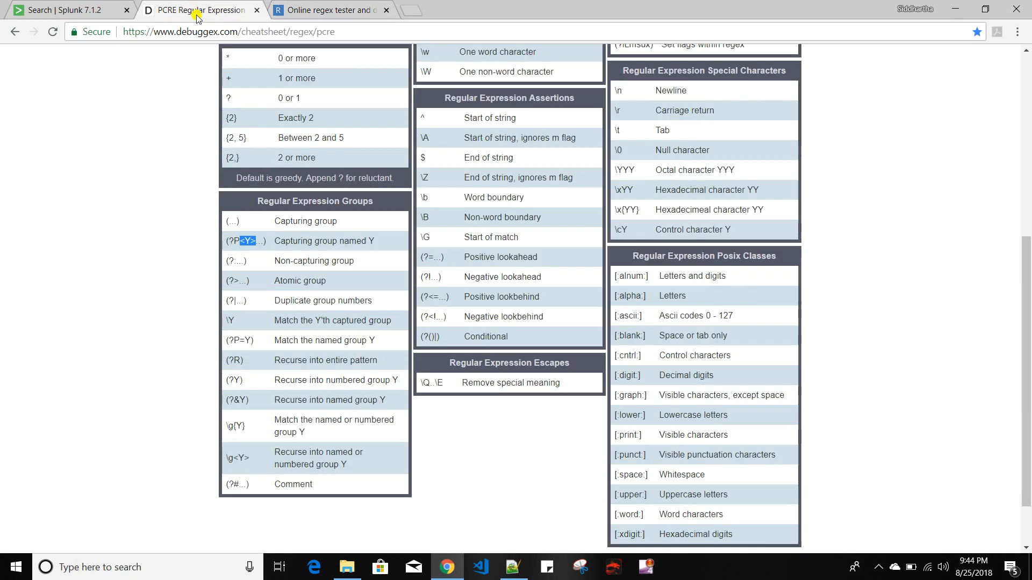
scroll(262, 199, "up", 1)
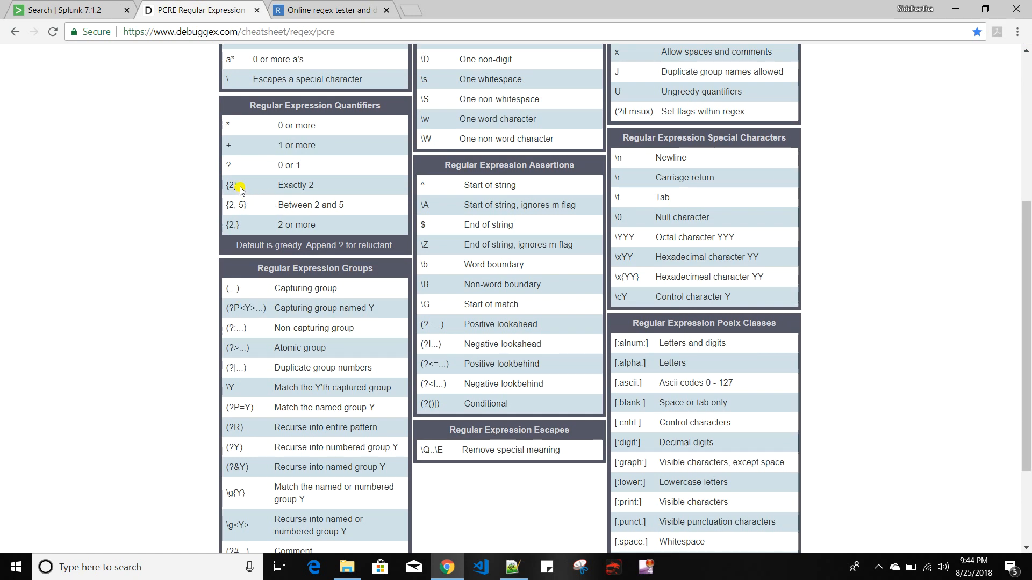
left_click_drag(223, 185, 237, 185)
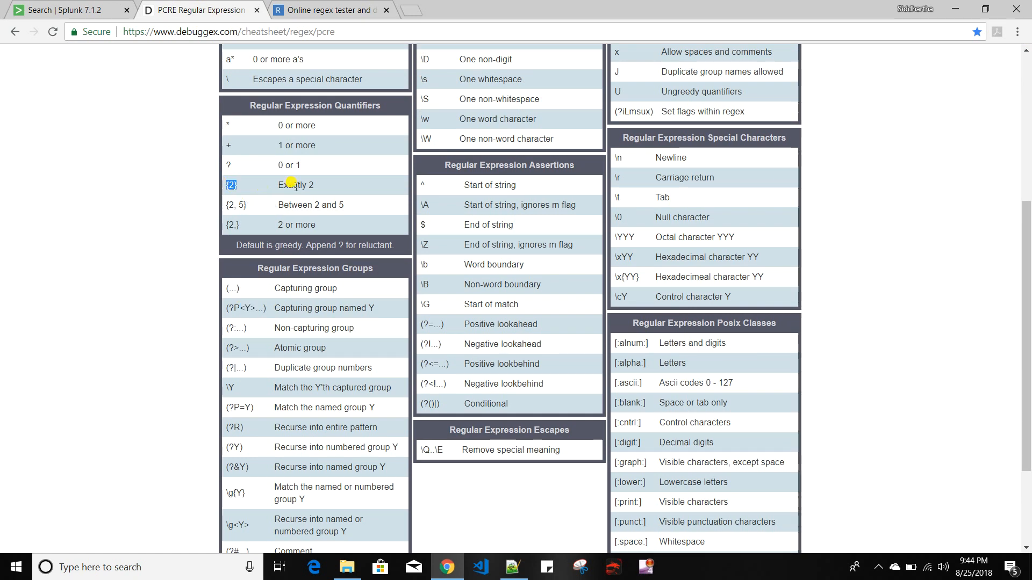
left_click(323, 12)
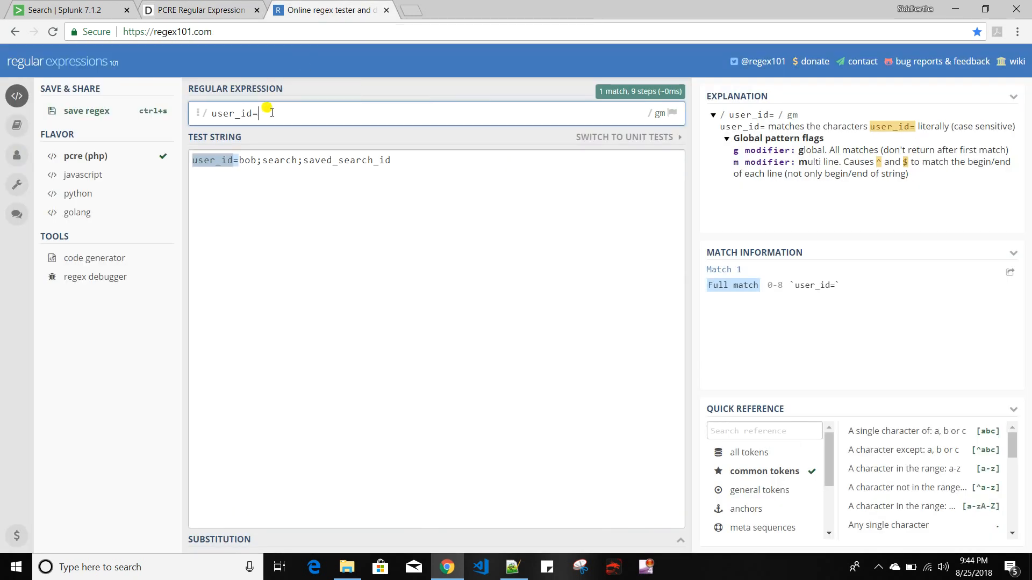
type("{1}")
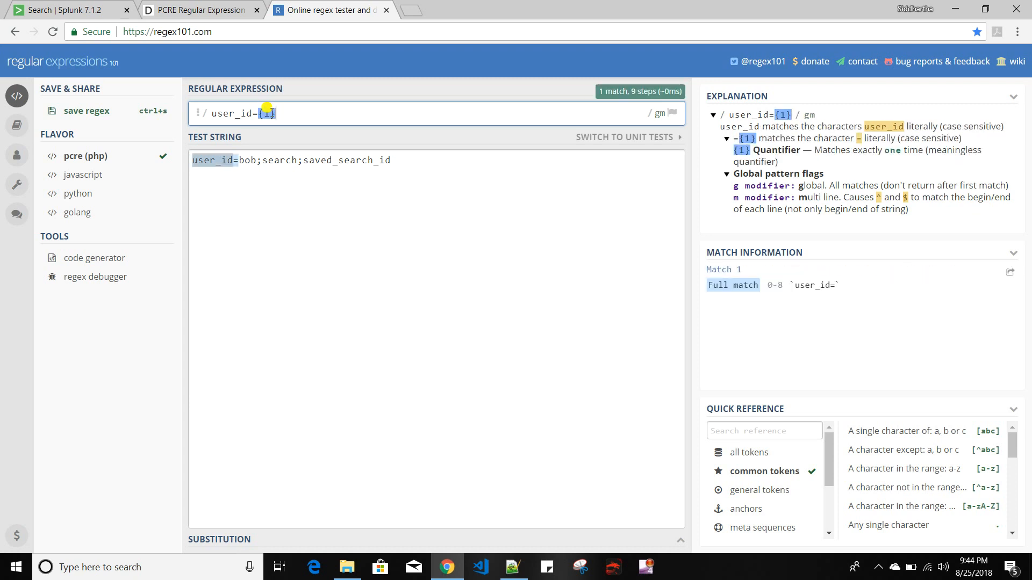
- Try matching the rest of the test string by adding .* after user_id={1}, and remove it again
left_click_drag(242, 163, 257, 162)
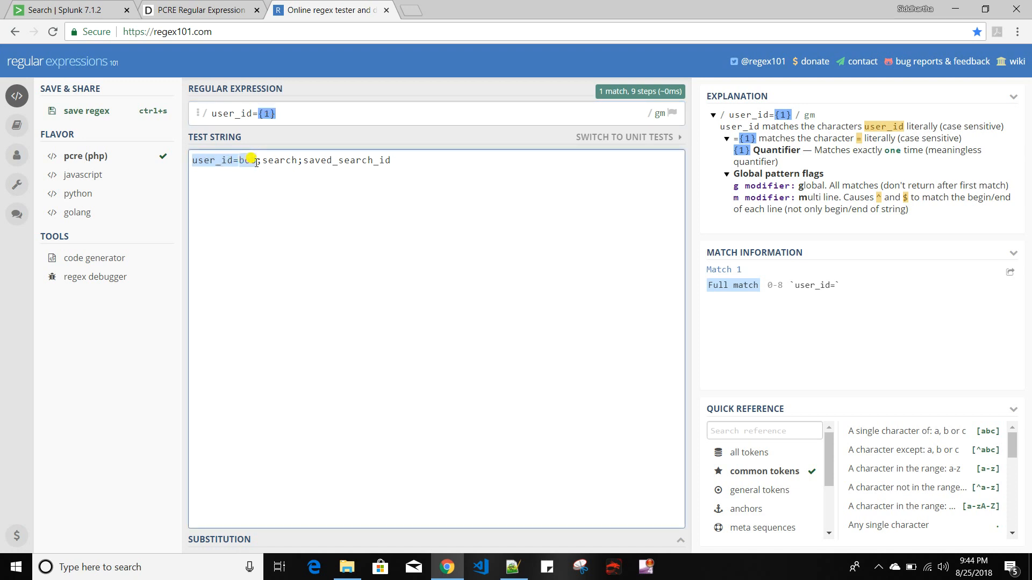
left_click(257, 161)
left_click(294, 113)
type(".")
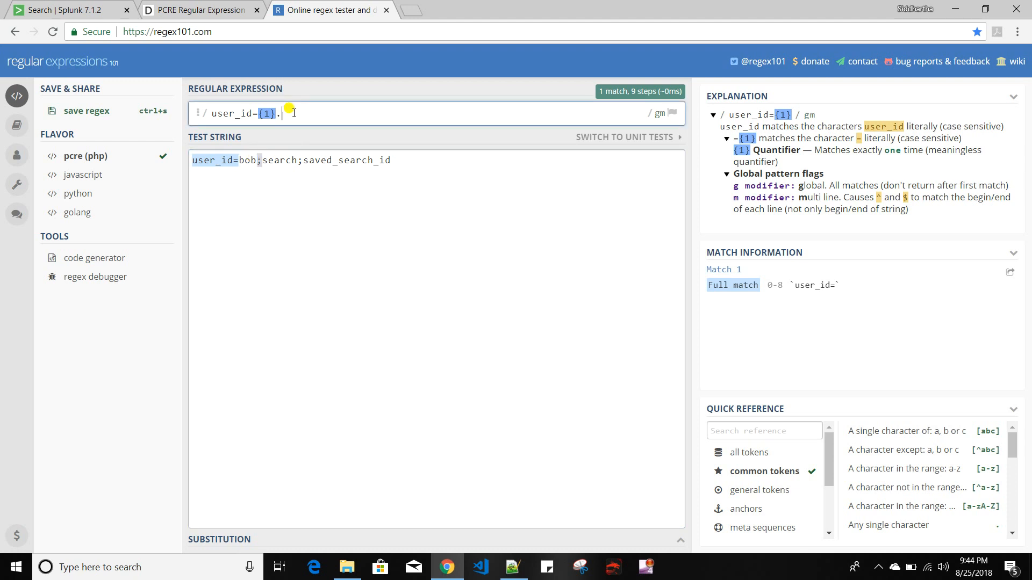
type("*")
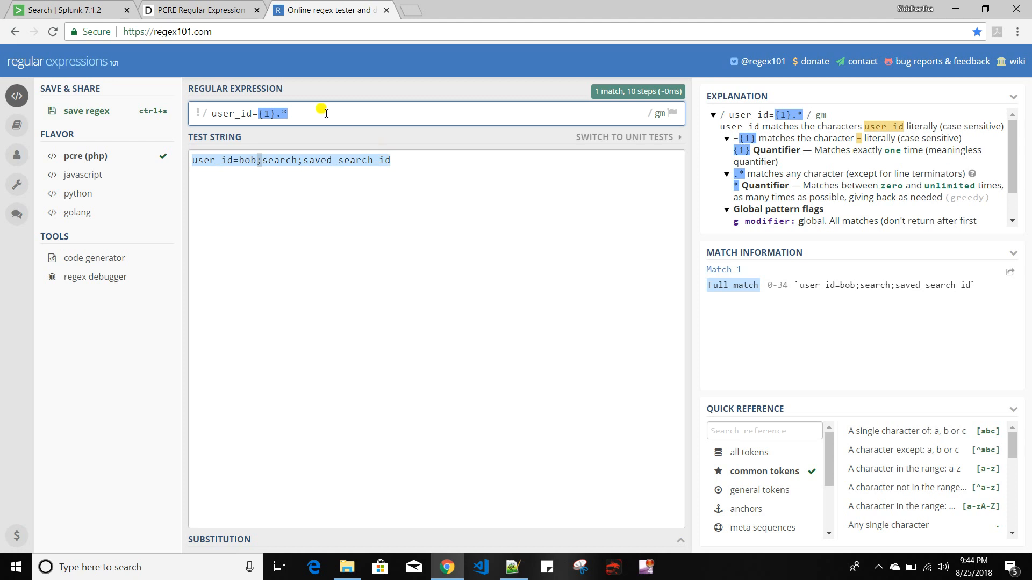
key("BackSpace")
key("BackSpace")
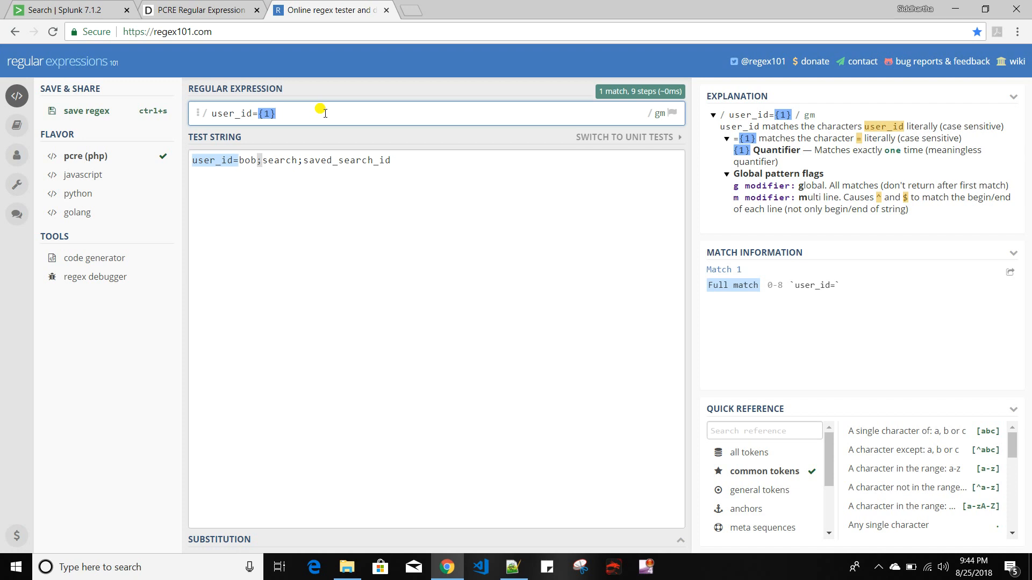
- Look up the token for one word character in the PCRE cheat sheet
left_click(183, 8)
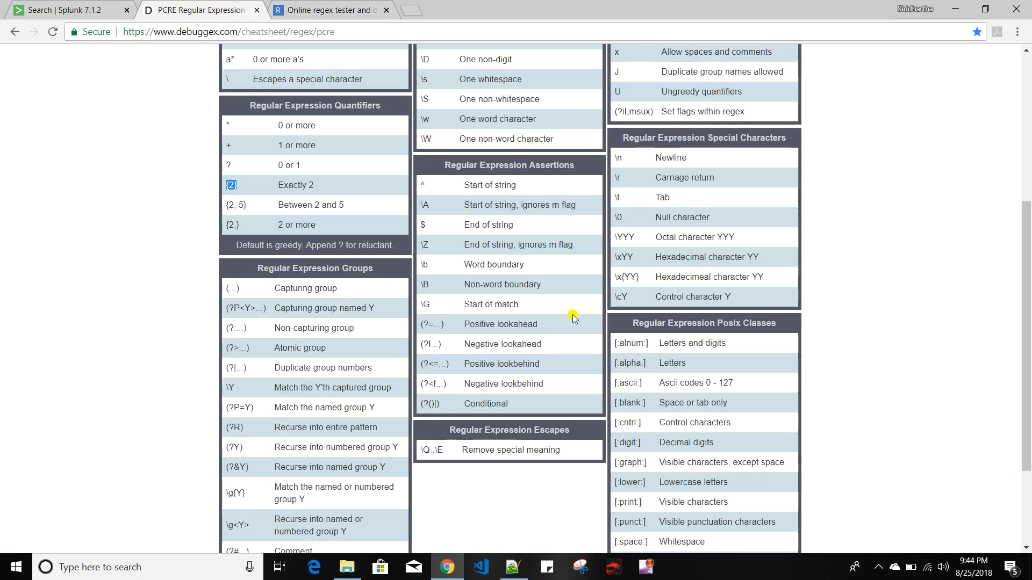
scroll(704, 370, "up", 2)
scroll(645, 366, "down", 2)
left_click_drag(457, 115, 551, 119)
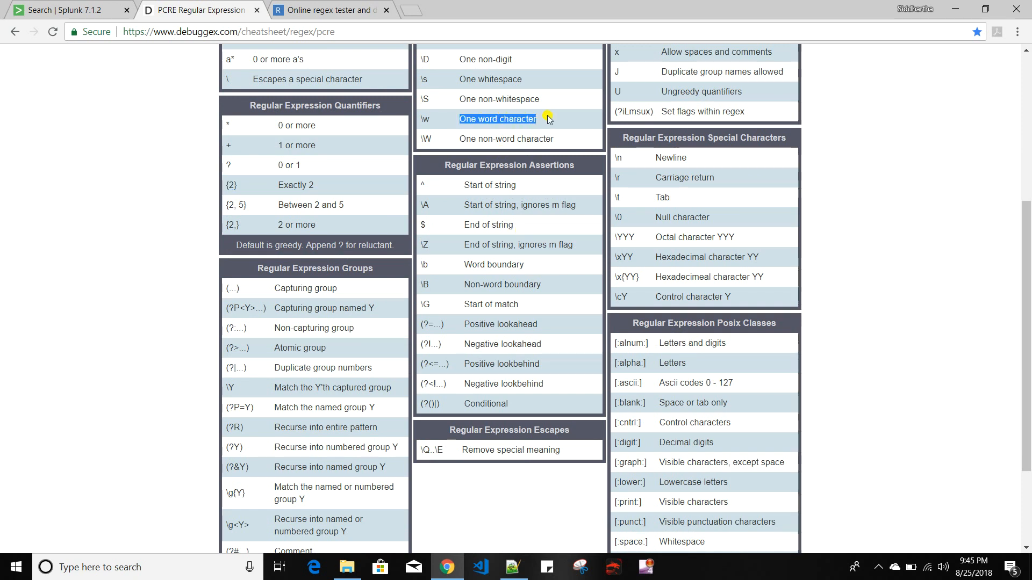
- Switch to regex101 and append the named group (?P<user_id>\w+) to the user_id={1} expression
left_click(311, 10)
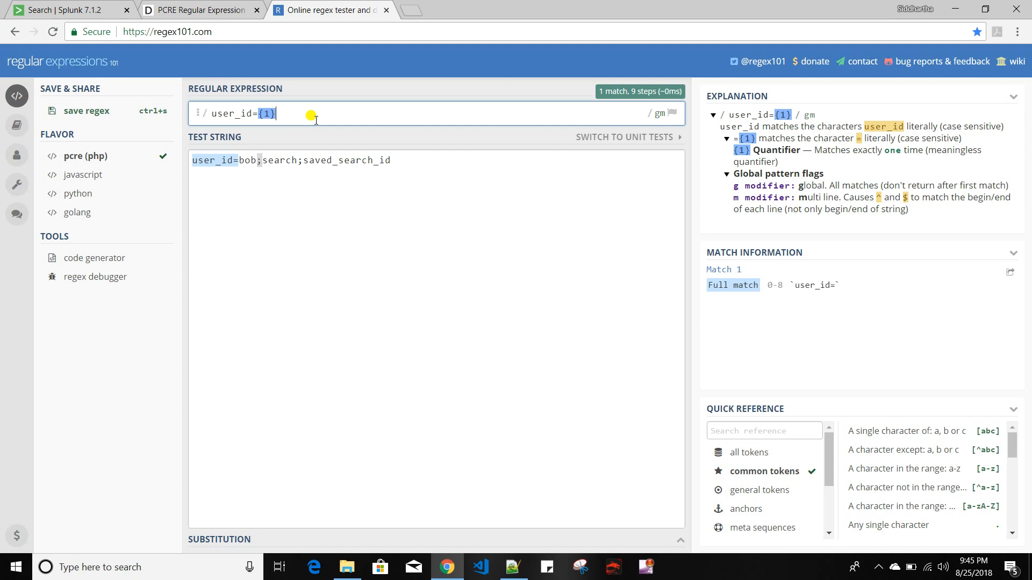
type("(")
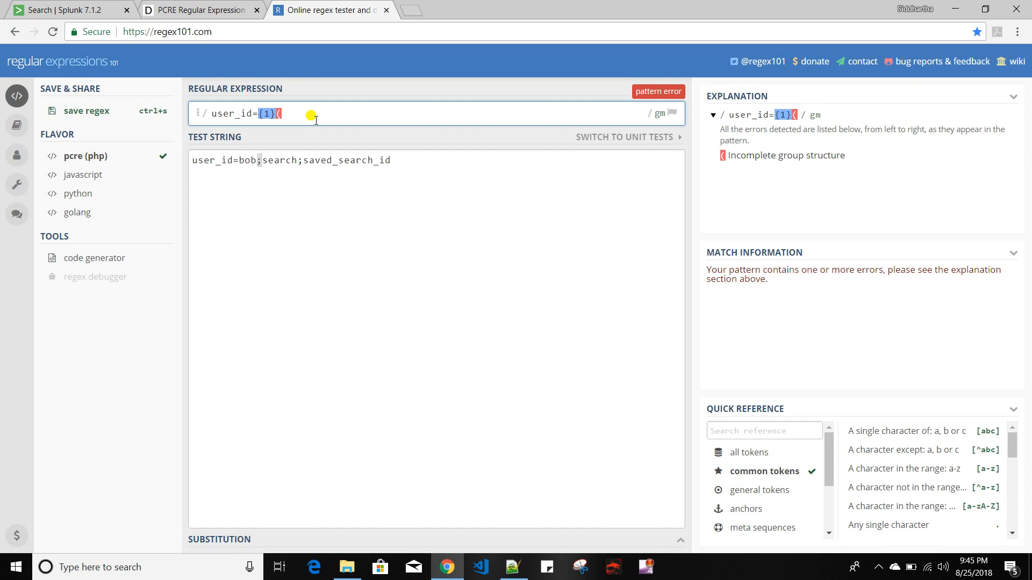
type("?")
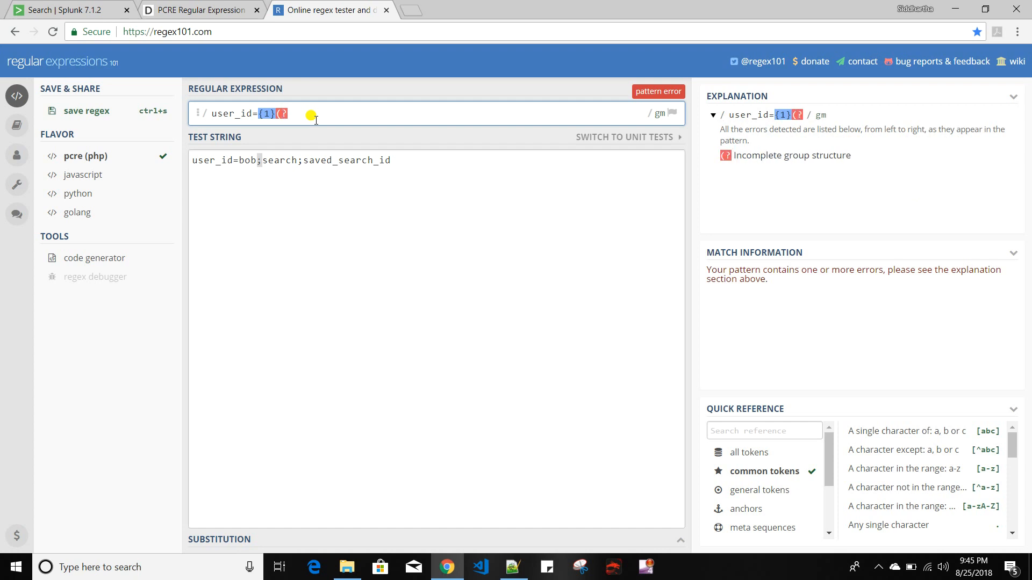
type("P")
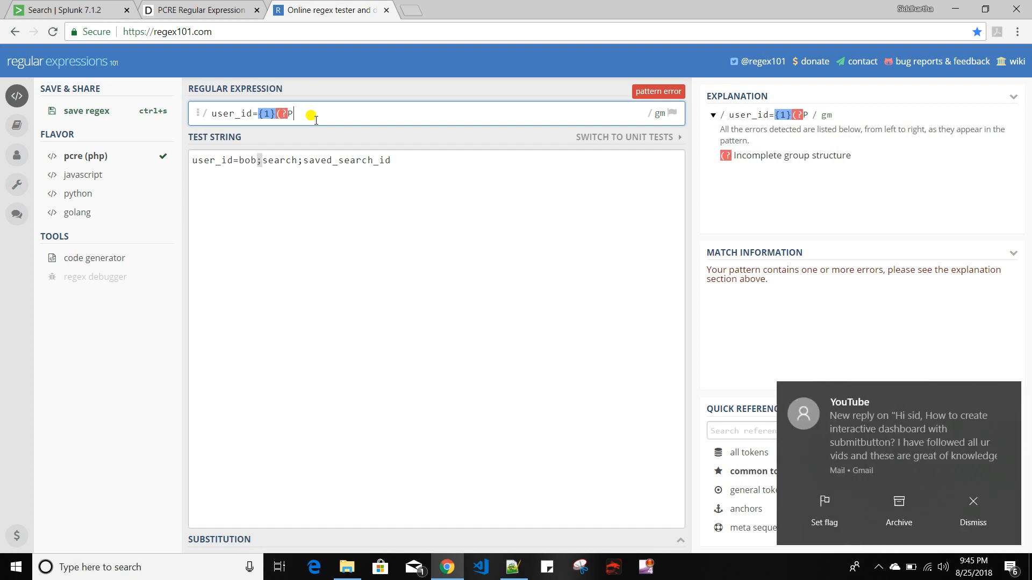
left_click(1005, 397)
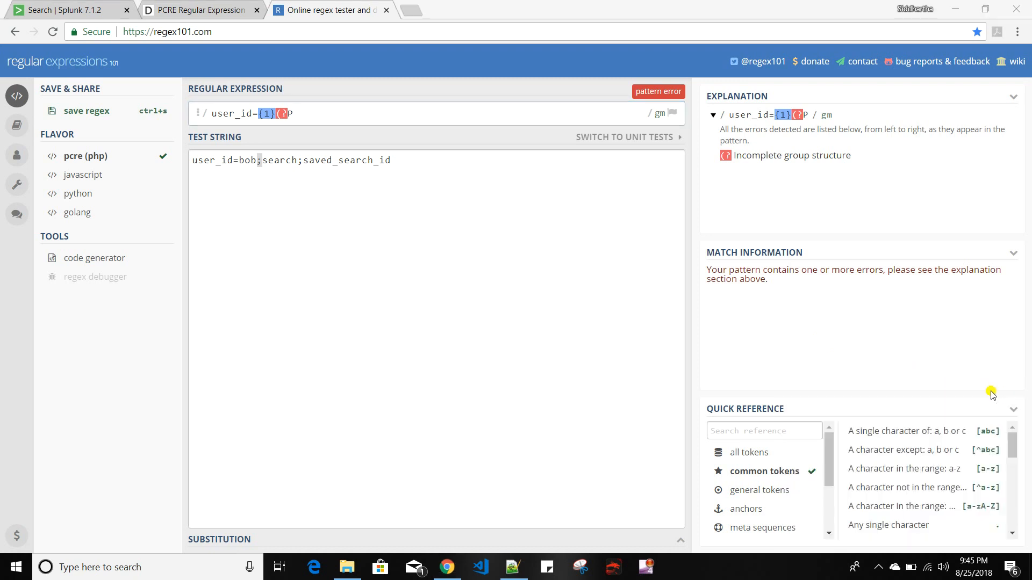
type("<")
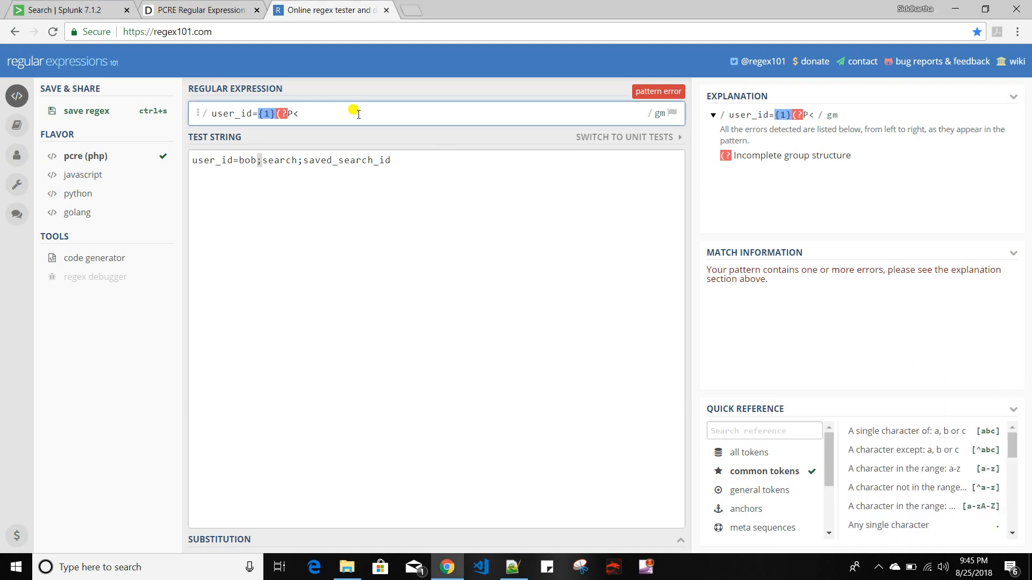
type("user_id>")
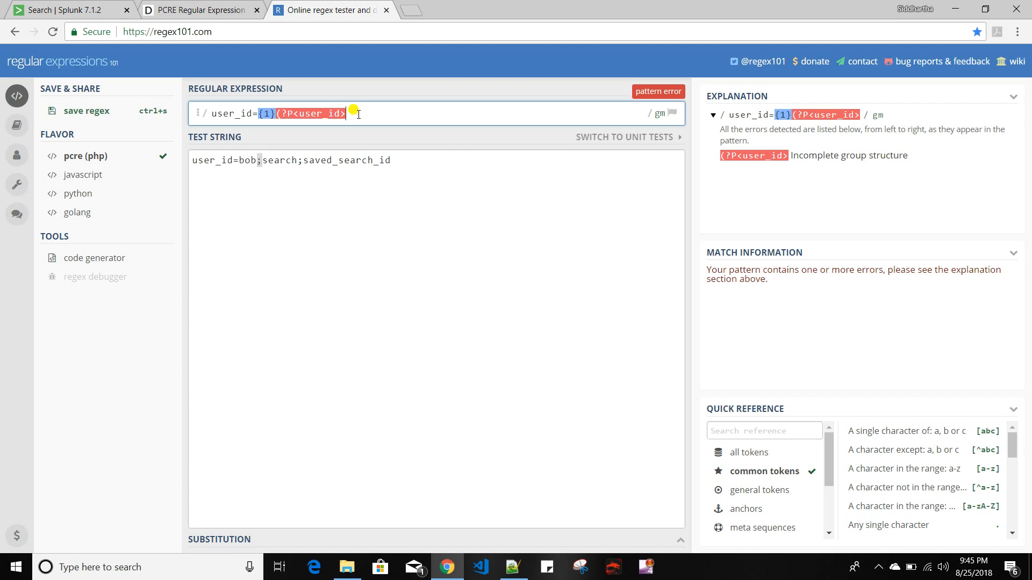
type("\\w")
type("+)")
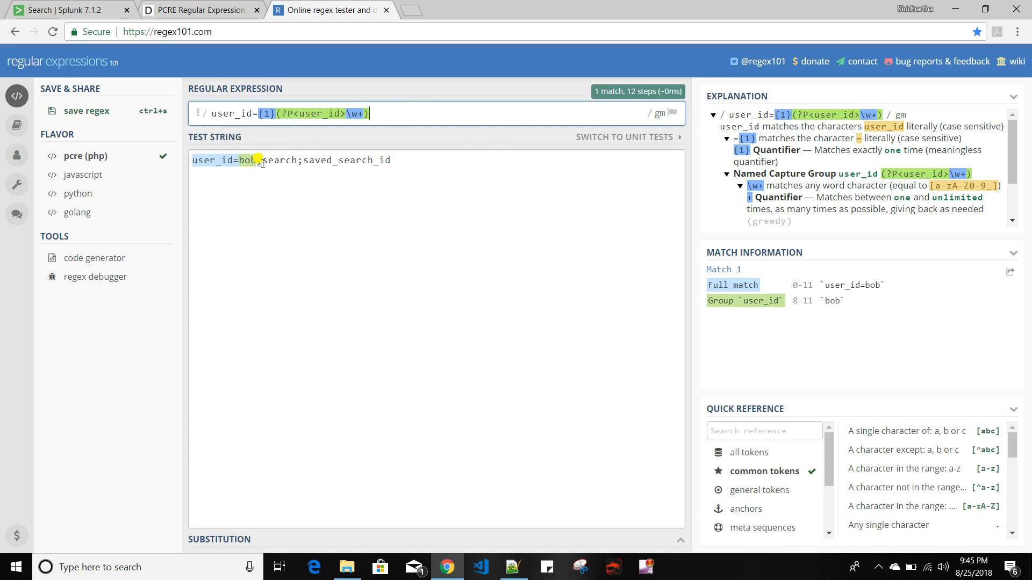
- Extend the regular expression with a semicolon and the named group (?P<app_name>\w+)
type(";")
mouse_move(353, 115)
type("(")
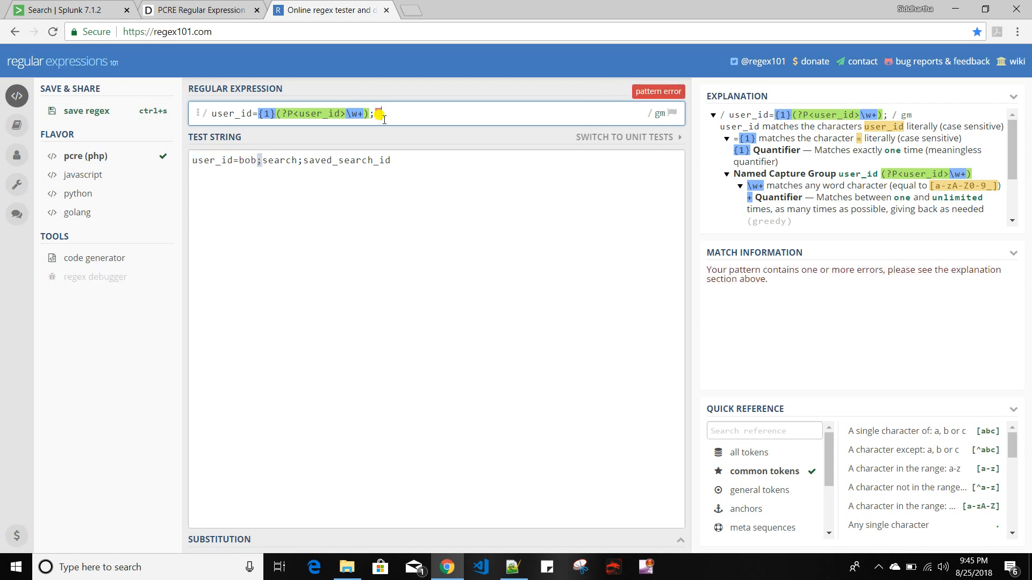
type("?P")
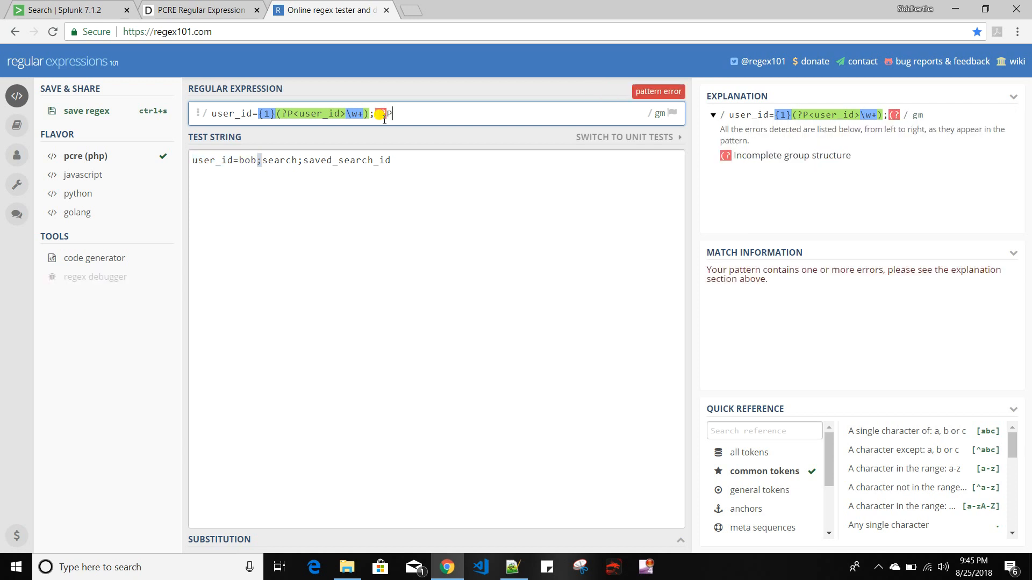
type("<app_name>")
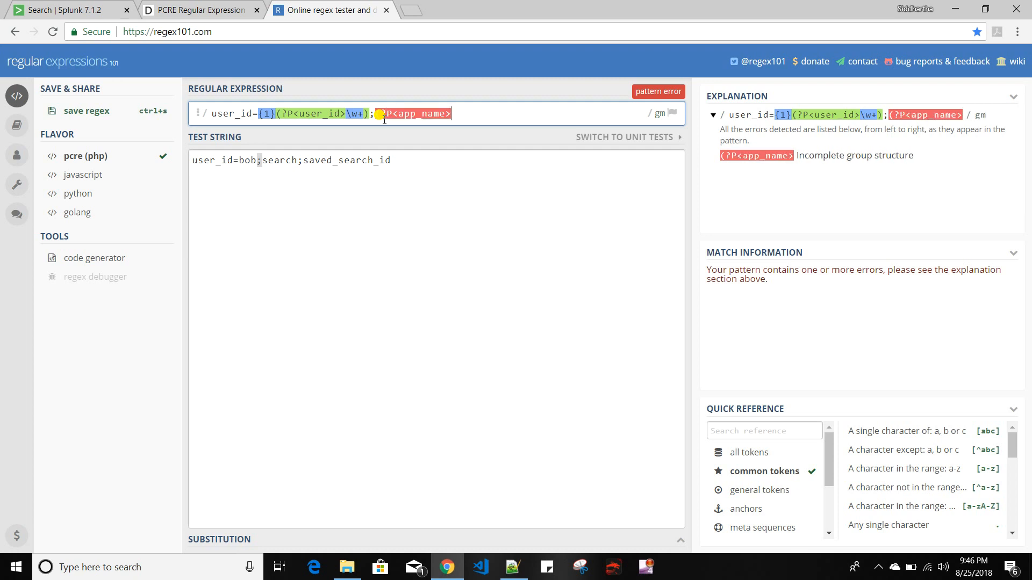
type("\\w+")
type(")")
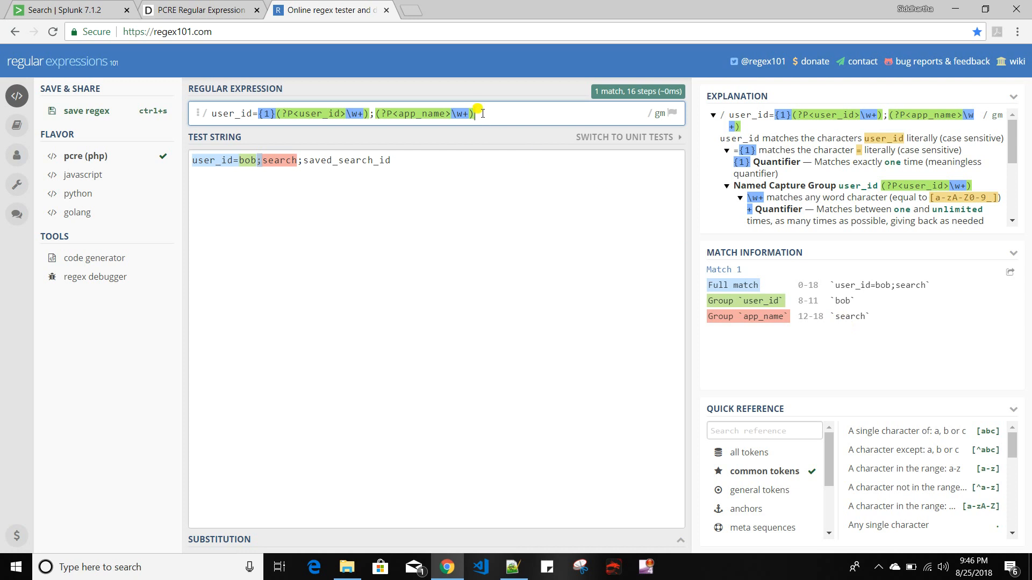
- Add another semicolon and the named group (?P<search_id>\w+) to the end of the regular expression
type(";(")
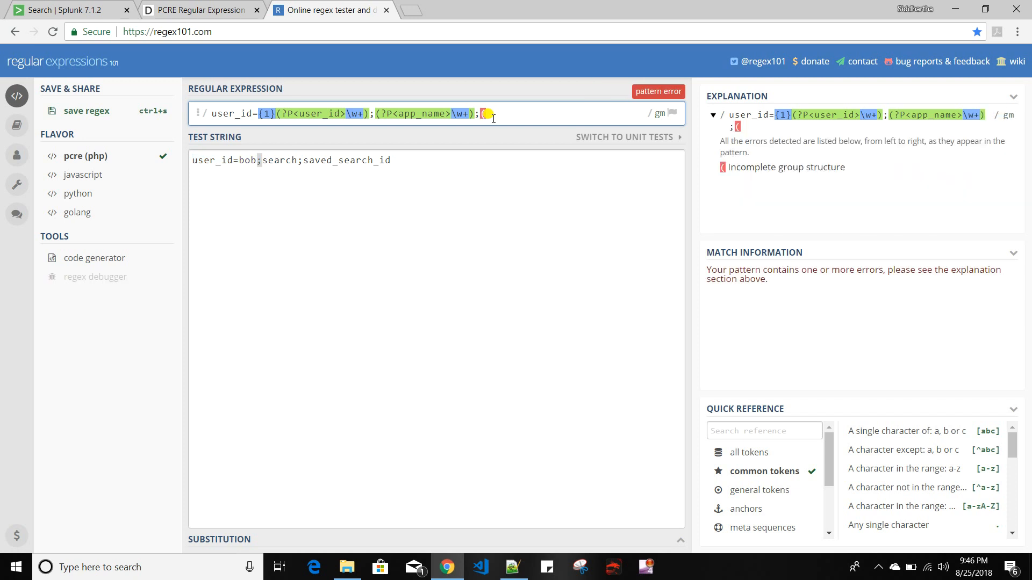
type("?P<")
type("sear")
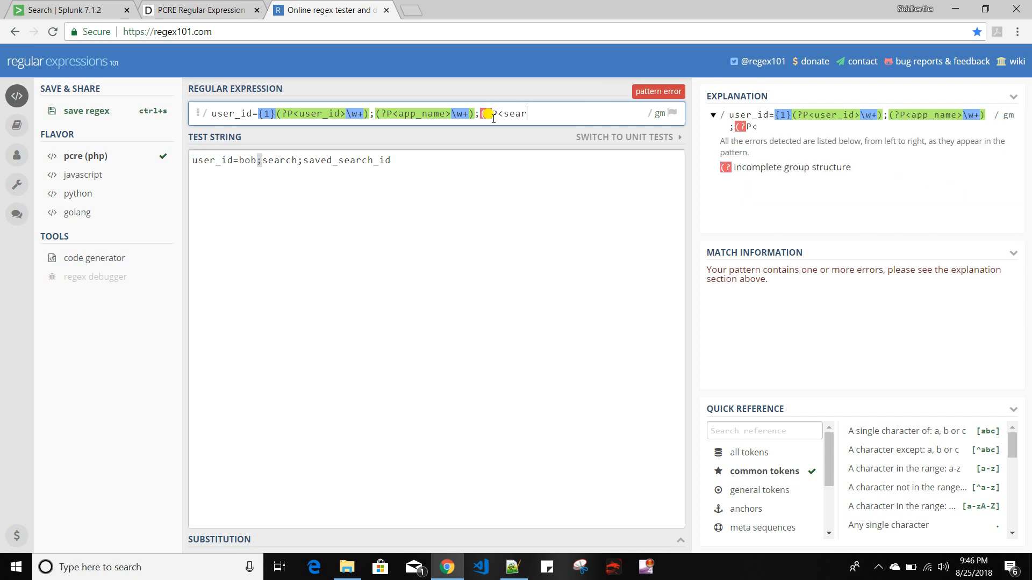
type("ch_id>")
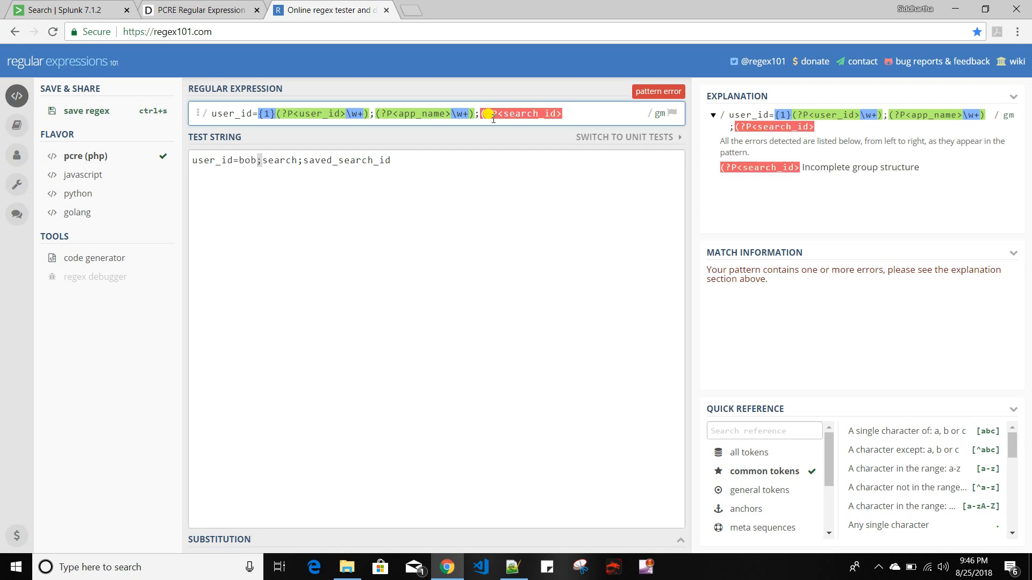
type("\\w+)")
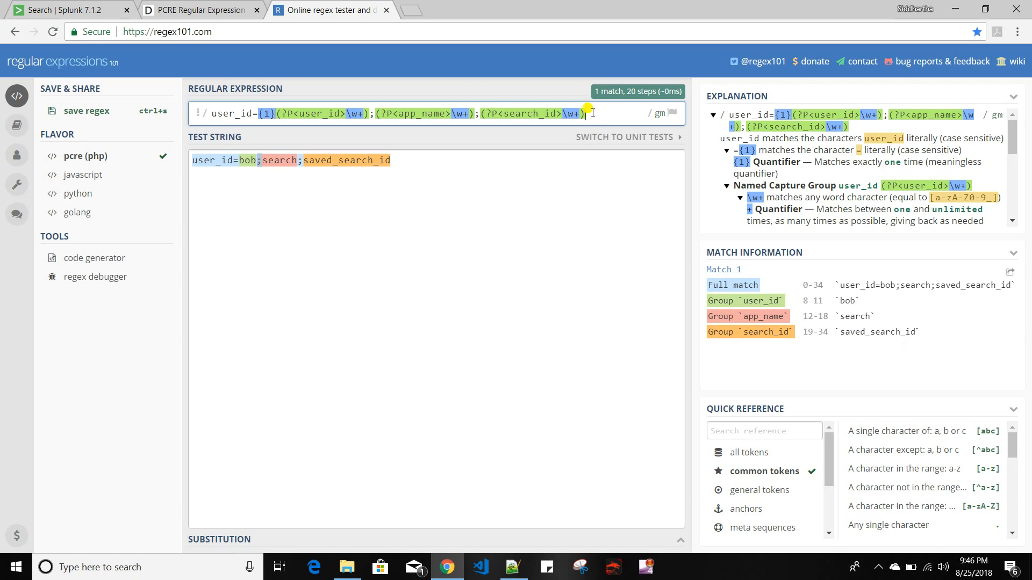
- Copy the entire test string in regex101
left_click(403, 168)
key("ctrl+a")
key("ctrl+c")
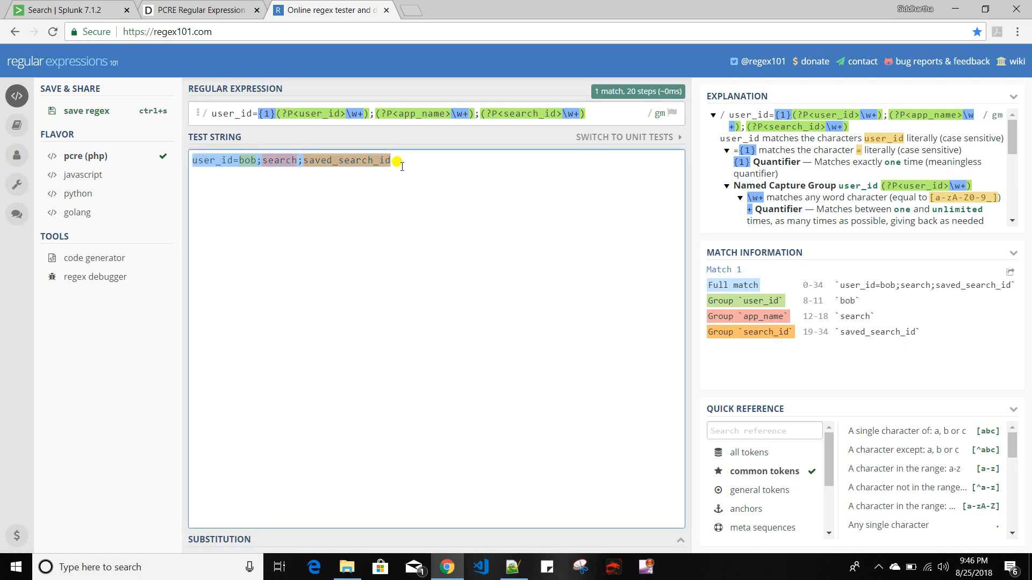
- Switch to Splunk, replace the old search with | makeresults, and run it
left_click(69, 11)
left_click(422, 148)
key("ctrl+a")
key("ctrl+v")
key("BackSpace")
key("BackSpace")
key("BackSpace")
key("BackSpace")
key("BackSpace")
key("BackSpace")
key("BackSpace")
key("BackSpace")
key("BackSpace")
key("BackSpace")
key("BackSpace")
key("BackSpace")
key("BackSpace")
key("BackSpace")
key("BackSpace")
key("BackSpace")
key("BackSpace")
key("BackSpace")
key("BackSpace")
key("BackSpace")
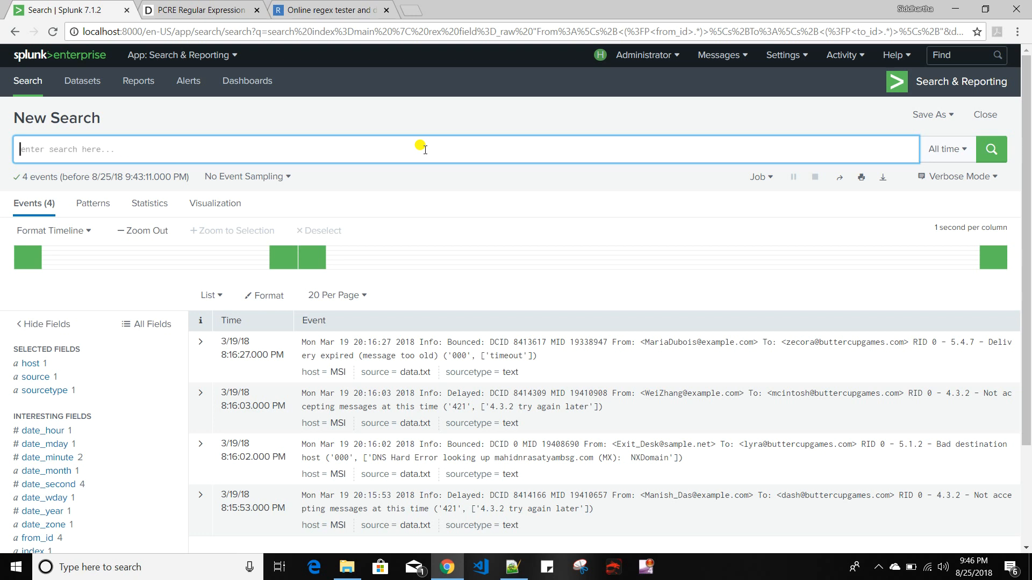
type("| makere")
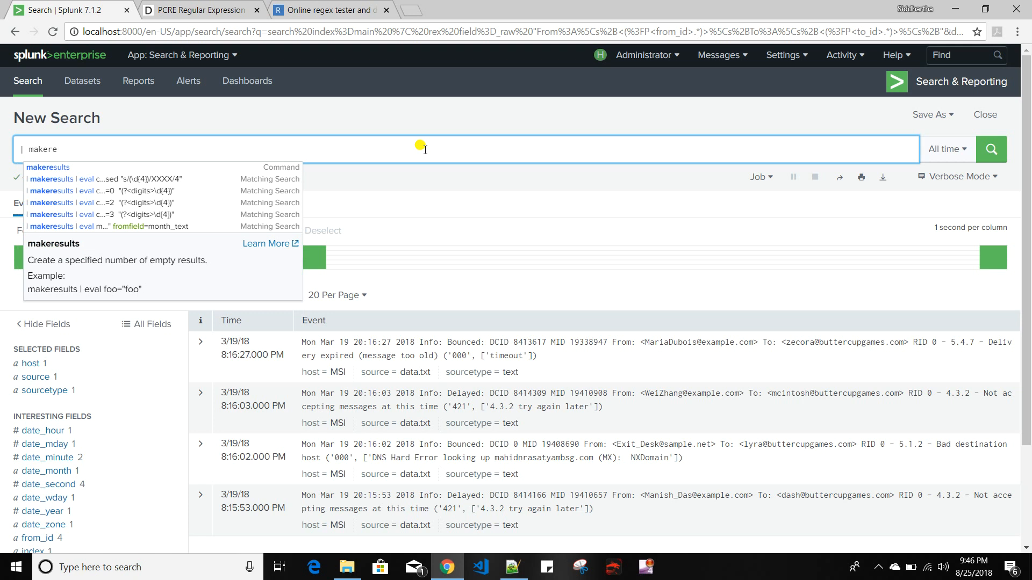
key("Tab")
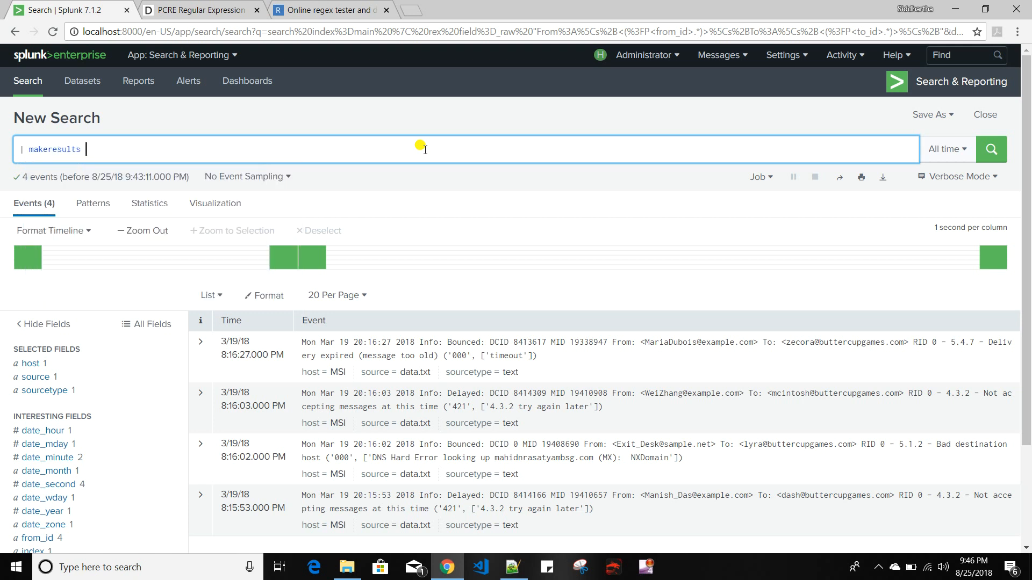
key("Return")
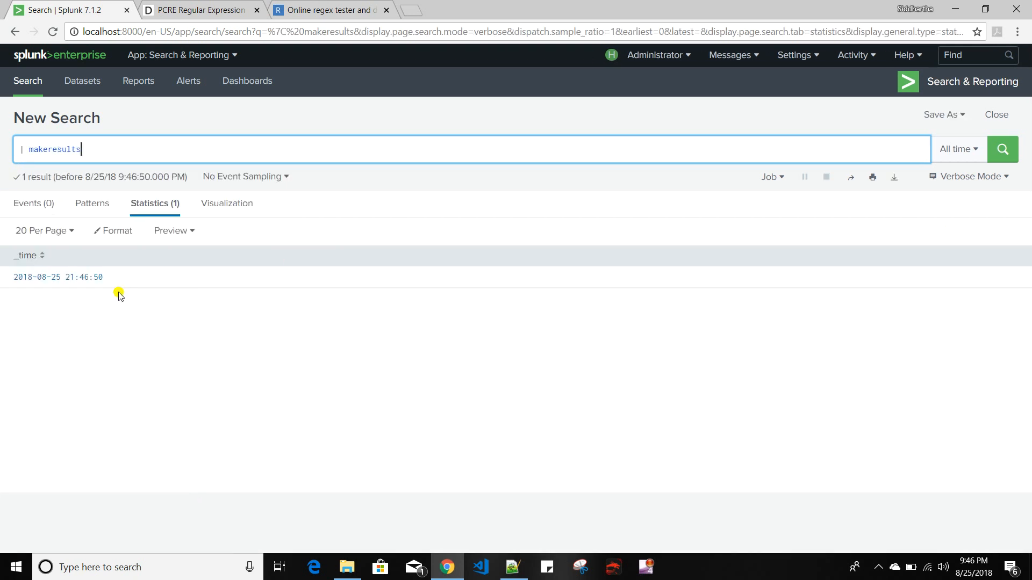
- Append an eval command that assigns the copied test string in quotes to a field named text, and run the search
type("| eval")
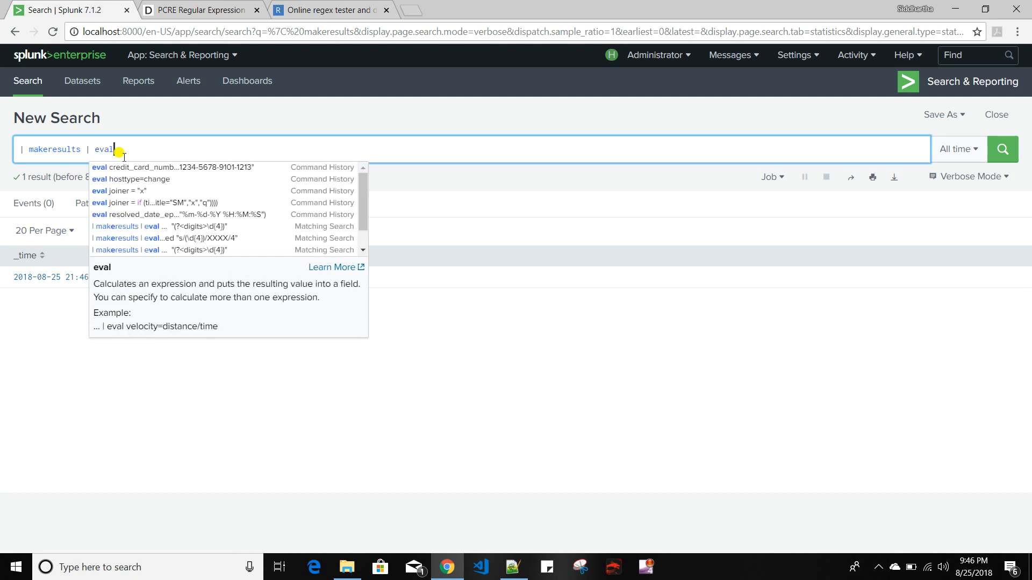
type(" text = \"")
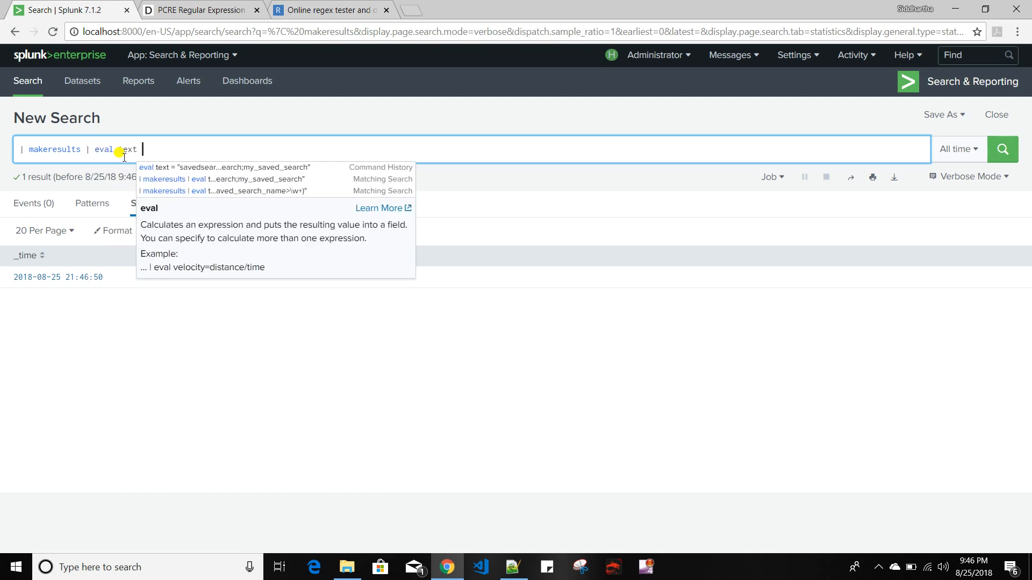
key("ctrl+v")
type("\"")
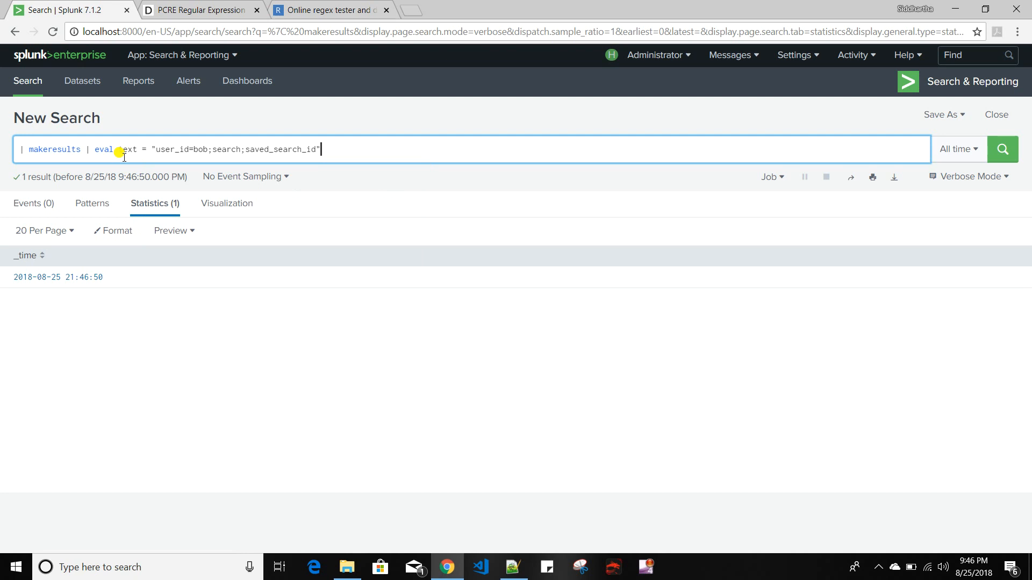
key("Return")
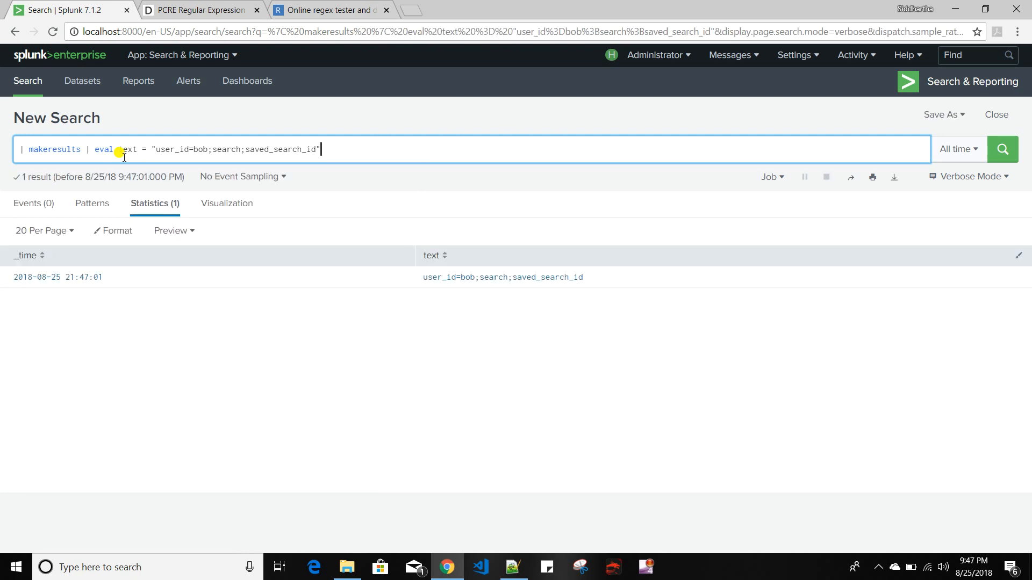
- Pipe the search into rex field=text followed by an empty pair of double quotes
left_click(343, 156)
type("| r")
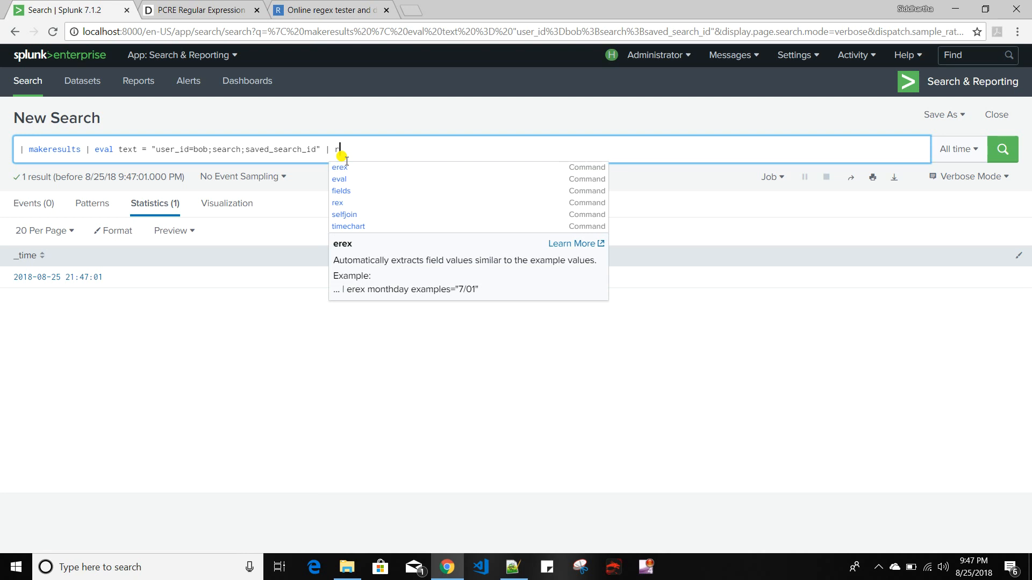
type("ex filed")
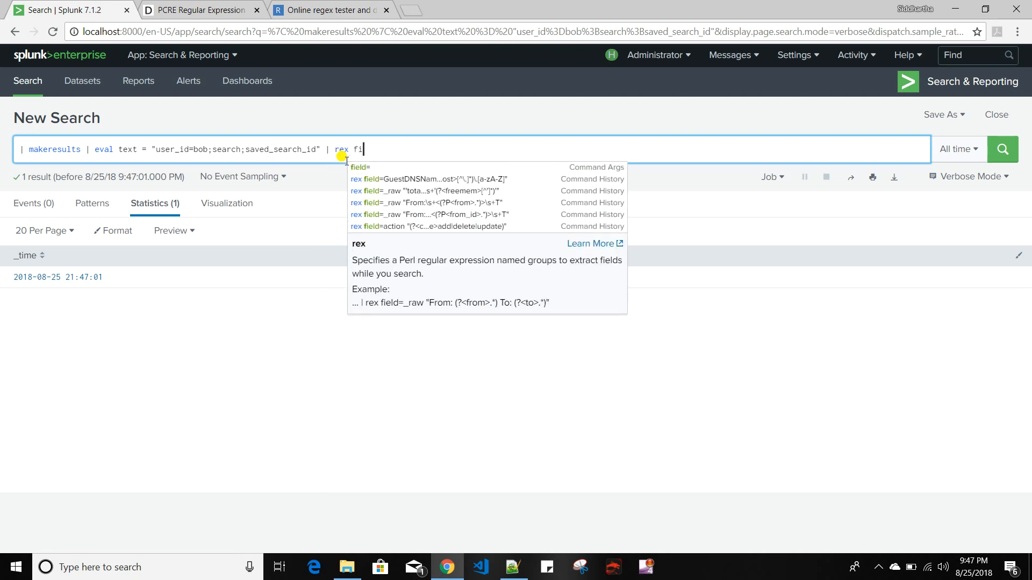
key("BackSpace")
key("BackSpace")
key("BackSpace")
type("eld=")
type("text")
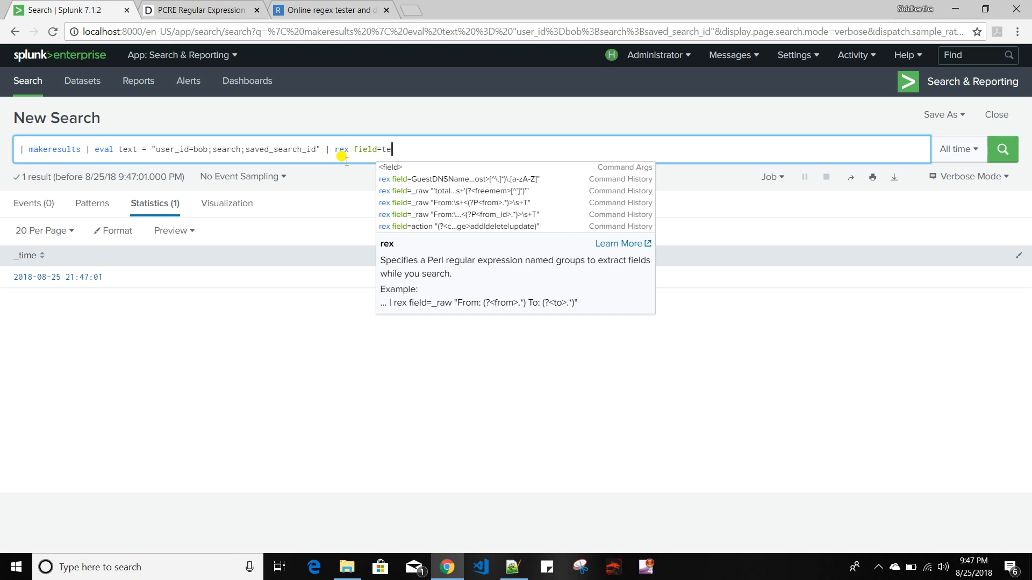
type(" \"\"")
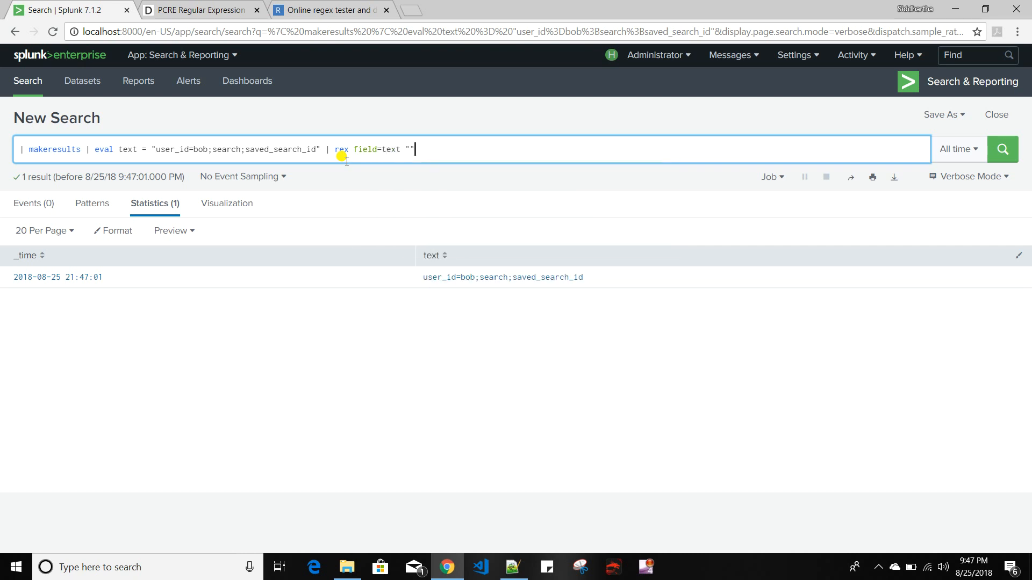
- Copy the full regular expression from regex101 into the quotes of Splunk's rex command and run the search
left_click(311, 11)
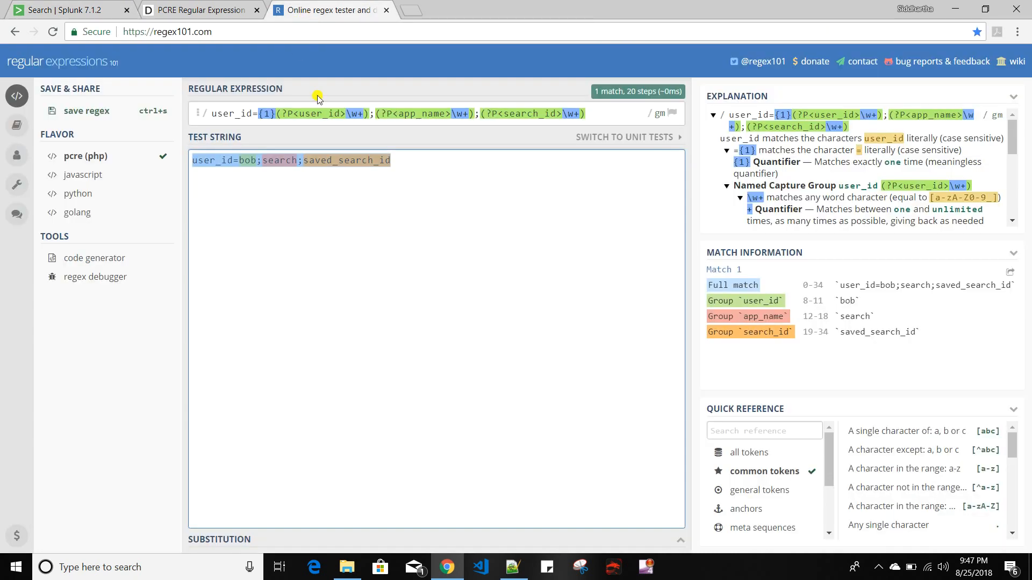
left_click_drag(587, 114, 200, 118)
key("ctrl+c")
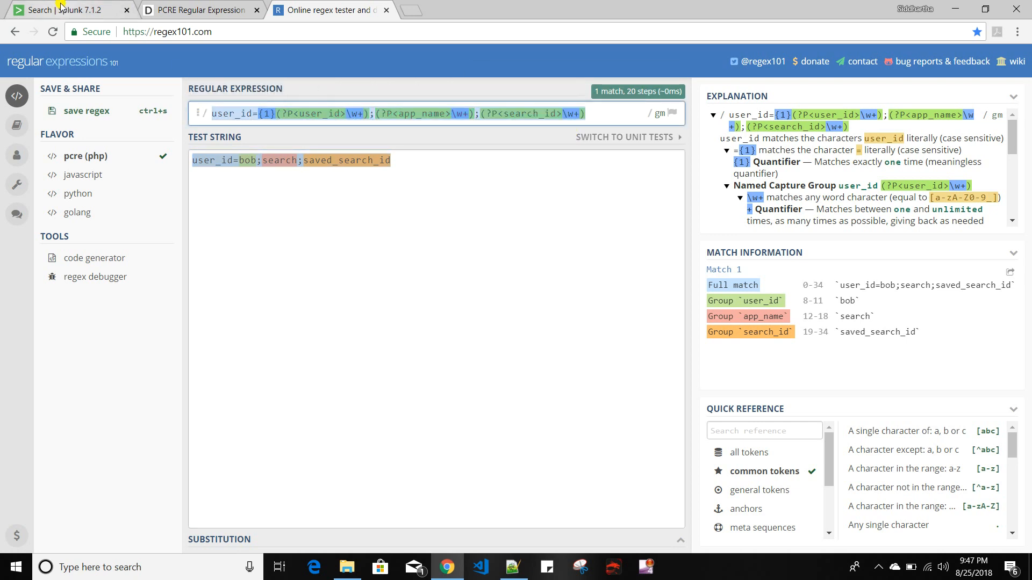
left_click(103, 7)
left_click(410, 145)
key("ctrl+v")
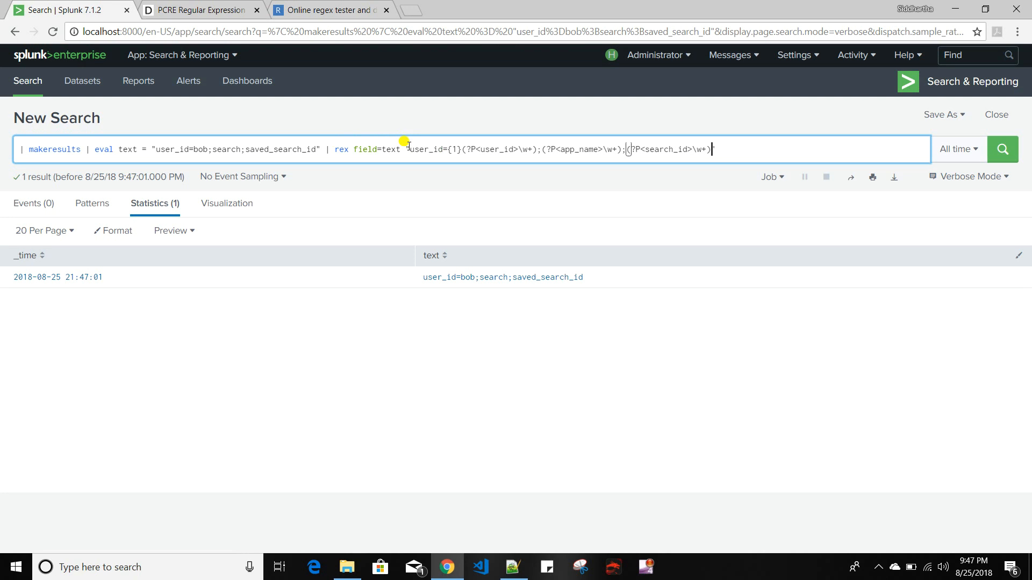
left_click(728, 151)
key("Return")
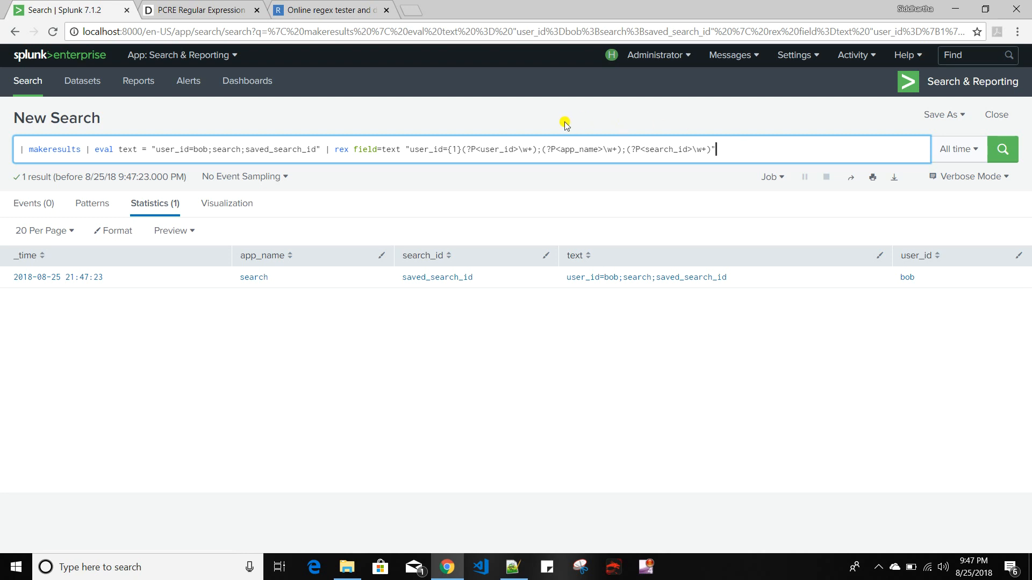
- Delete the quoted regular expression from the end of the rex field=text command
left_click_drag(560, 153, 758, 154)
key("BackSpace")
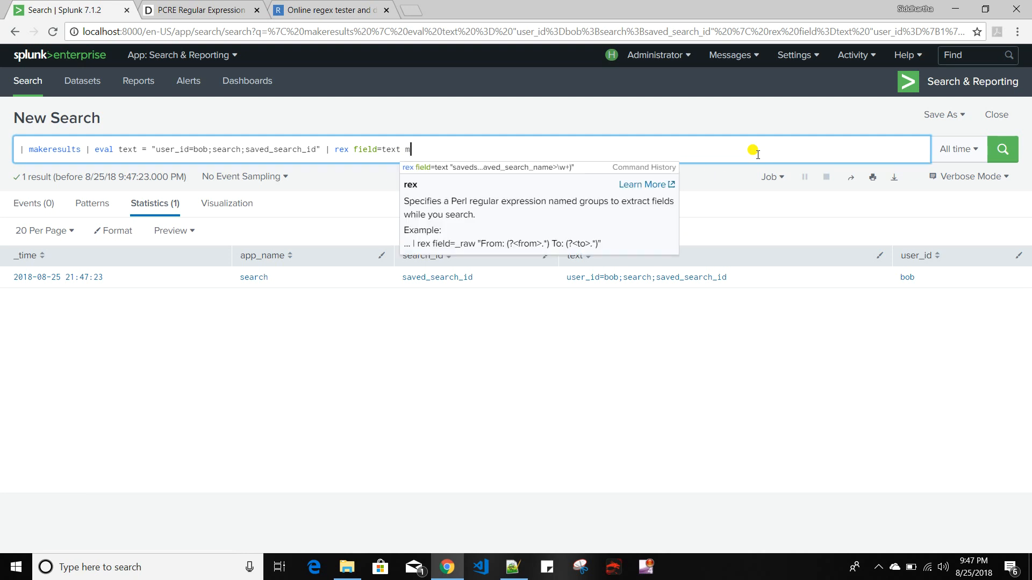
type("m")
key("Tab")
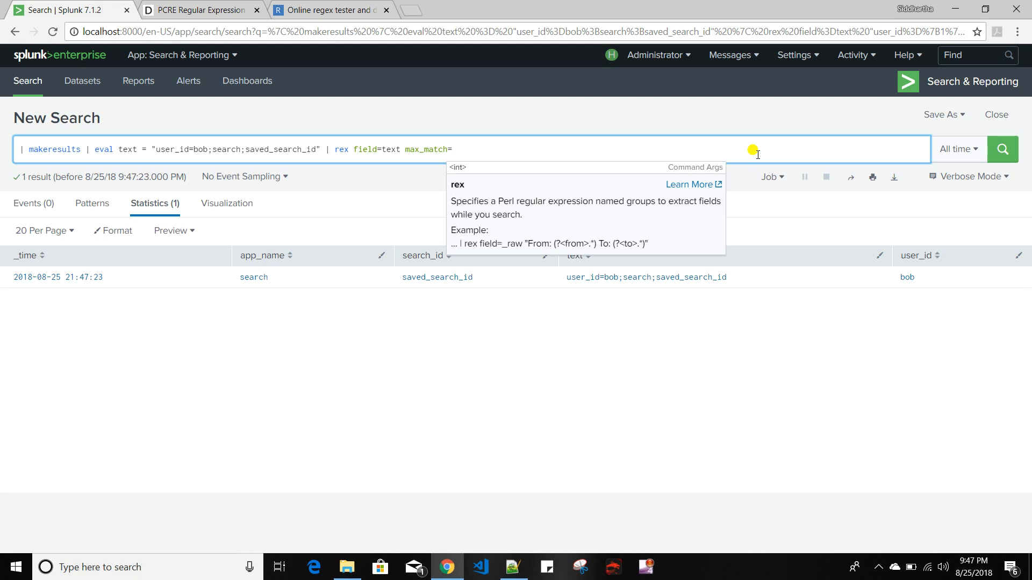
key("BackSpace")
key("BackSpace")
key("BackSpace")
key("BackSpace")
key("BackSpace")
key("BackSpace")
key("BackSpace")
key("BackSpace")
key("BackSpace")
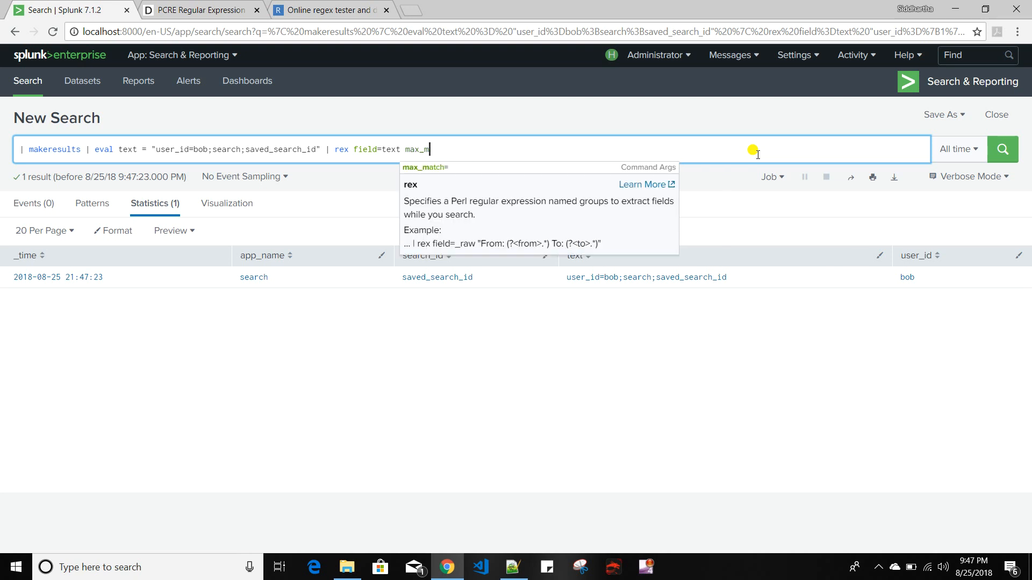
key("BackSpace")
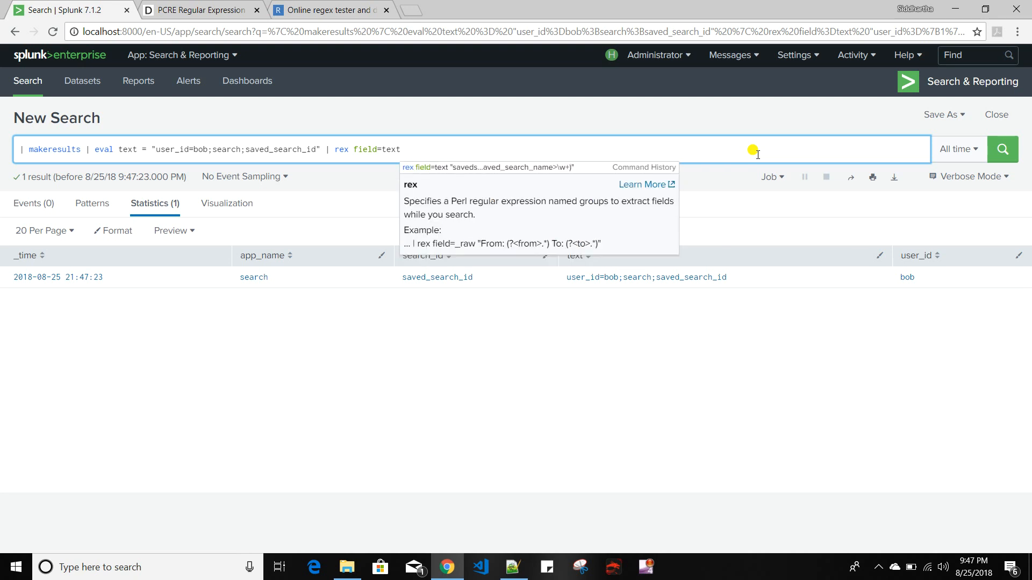
key("BackSpace")
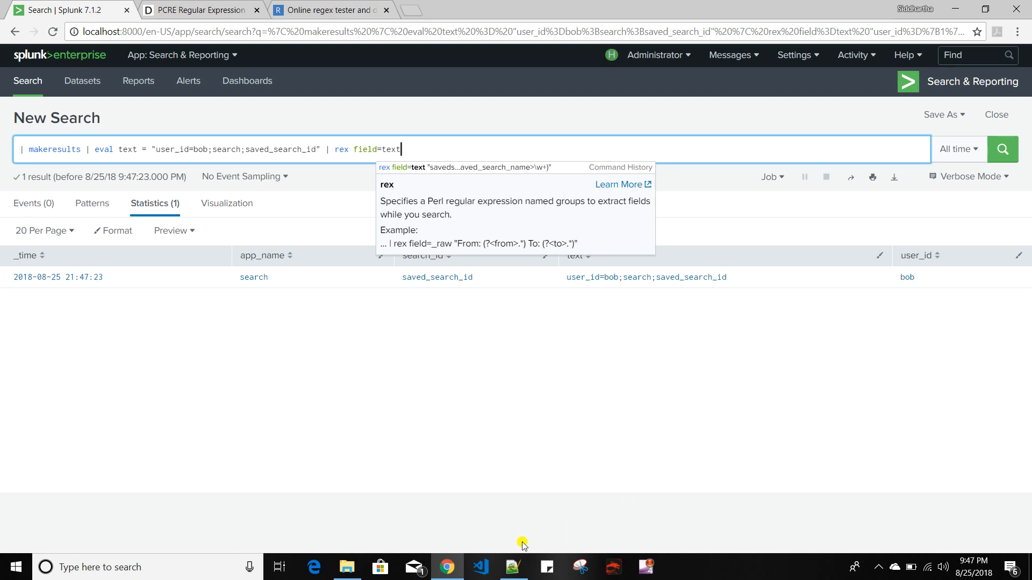
- Switch to Notepad++ and review the sample rex queries with max_match in query.txt
left_click(514, 567)
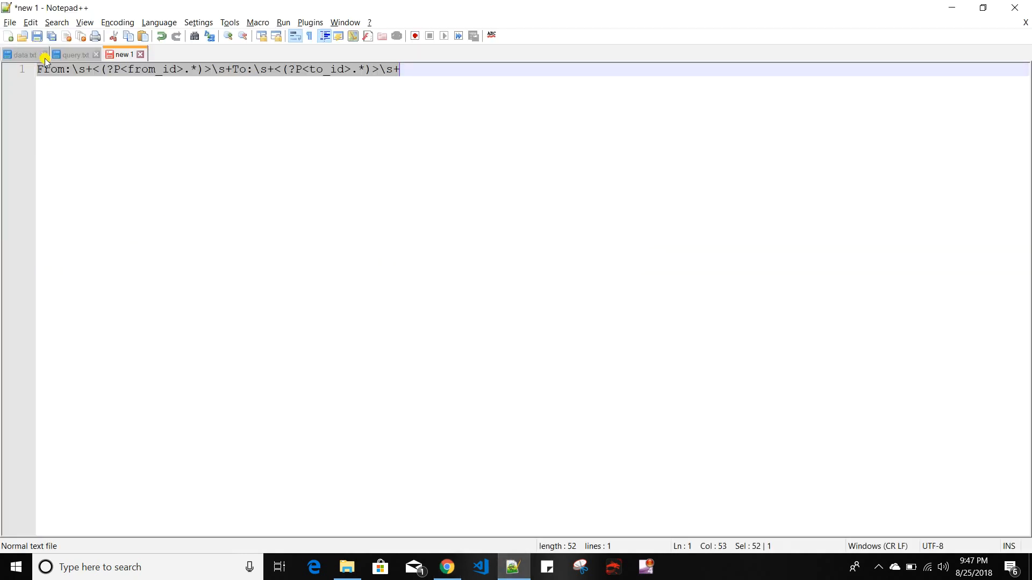
left_click(69, 55)
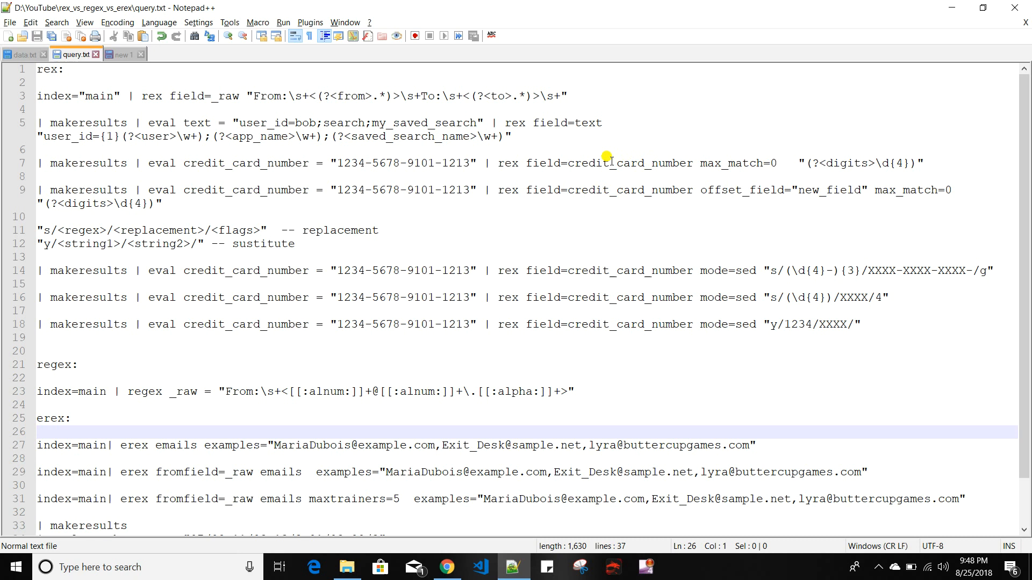
double_click(742, 189)
key("Tab")
key("Tab")
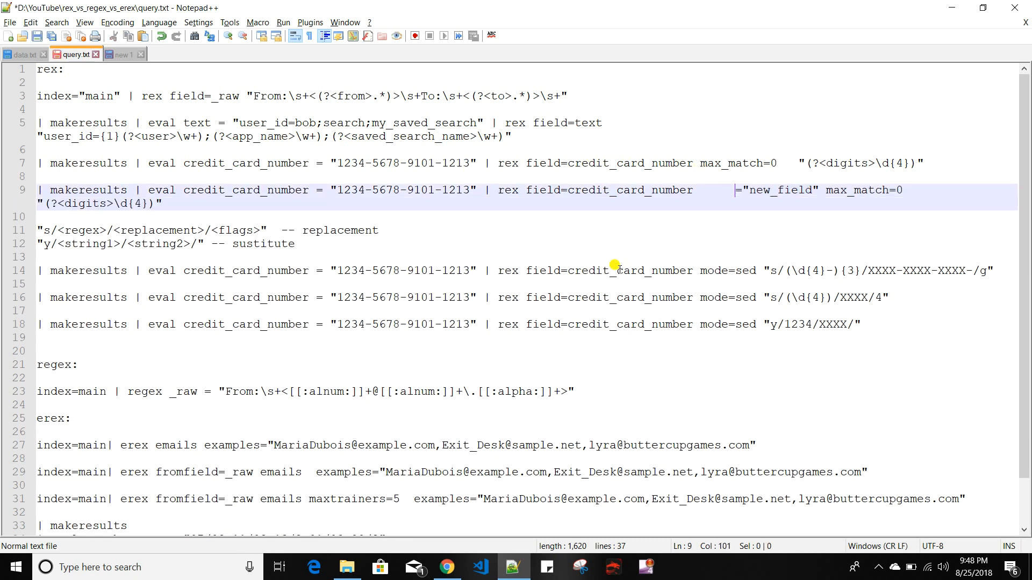
key("BackSpace")
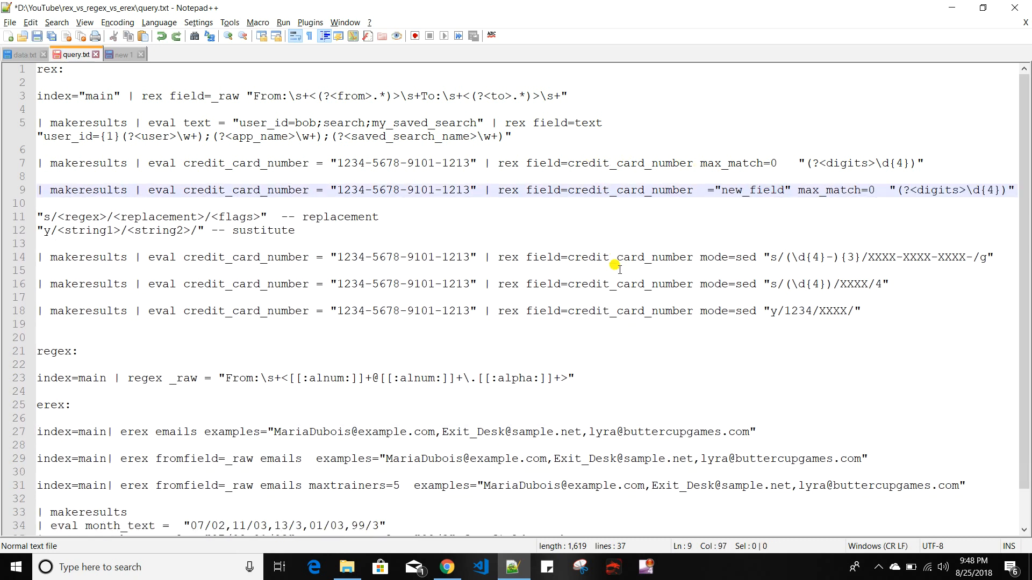
key("ctrl+z")
key("ctrl+z")
- Switch back to Splunk and cut the search down to | makeresults | eval
key("alt+Tab")
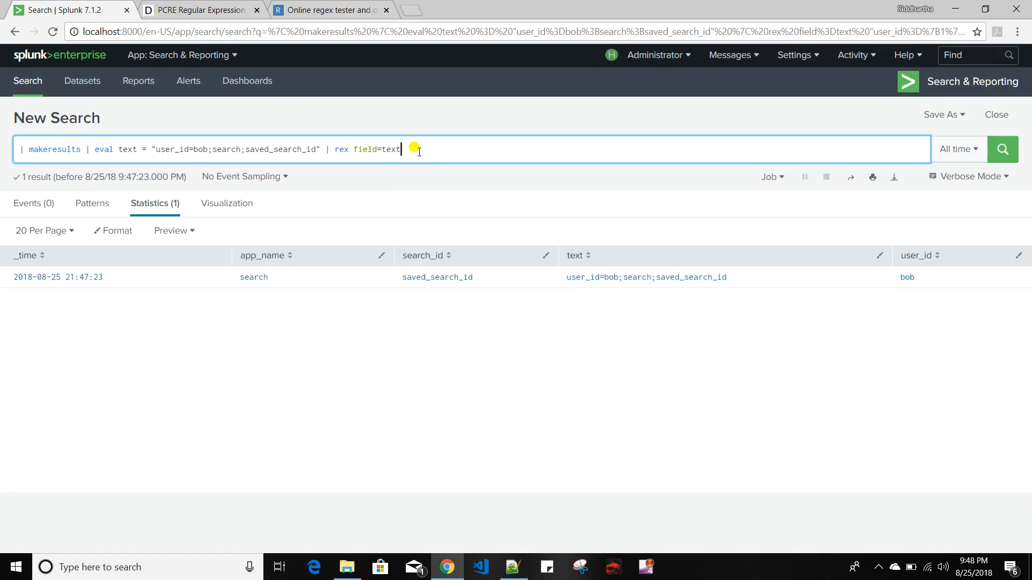
key("BackSpace")
key("BackSpace")
key("BackSpace")
key("BackSpace")
key("BackSpace")
key("BackSpace")
key("BackSpace")
key("BackSpace")
key("BackSpace")
key("BackSpace")
key("BackSpace")
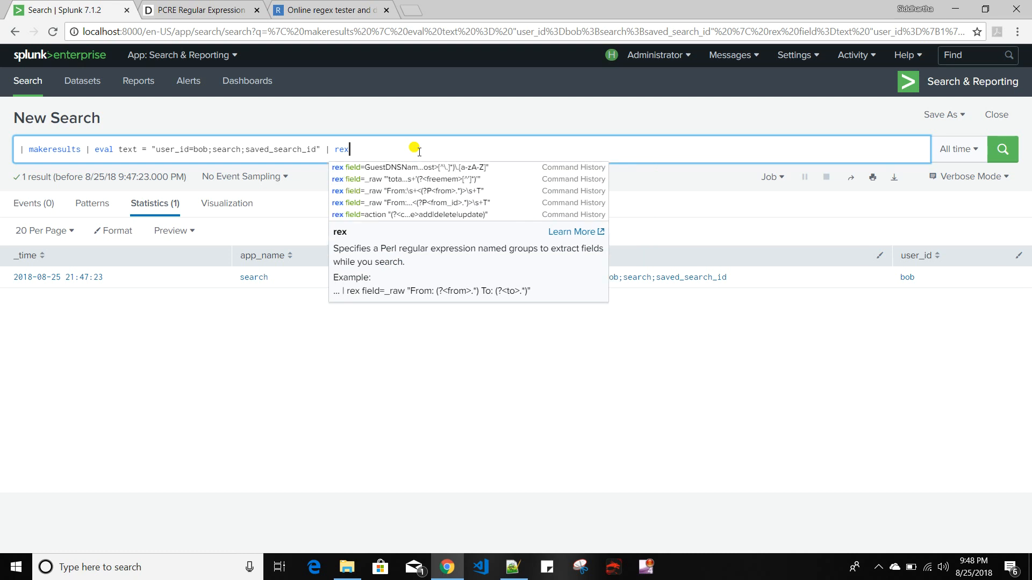
key("BackSpace")
key("BackSpace")
key("BackSpace")
key("BackSpace")
key("BackSpace")
key("BackSpace")
key("BackSpace")
key("BackSpace")
key("BackSpace")
key("BackSpace")
key("BackSpace")
key("BackSpace")
key("BackSpace")
key("BackSpace")
key("BackSpace")
key("BackSpace")
key("BackSpace")
key("BackSpace")
key("BackSpace")
key("BackSpace")
key("BackSpace")
key("BackSpace")
key("BackSpace")
key("BackSpace")
key("BackSpace")
key("BackSpace")
key("BackSpace")
key("BackSpace")
key("BackSpace")
key("BackSpace")
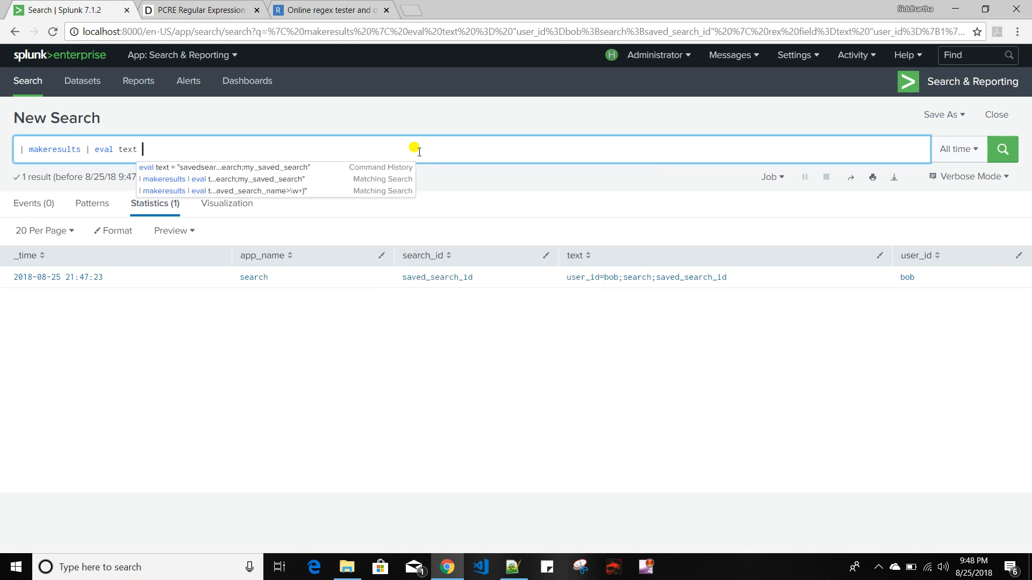
key("BackSpace")
key("BackSpace")
key("BackSpace")
key("BackSpace")
key("BackSpace")
- Complete the eval so it assigns the suggested sample card number to a field named credit_card_number, and run the search
type("credit_ca")
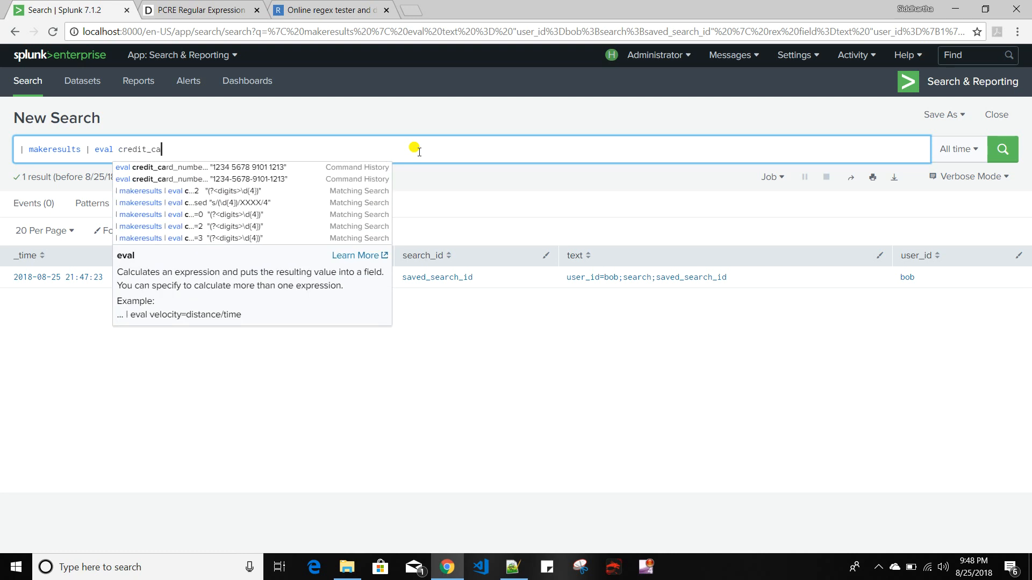
type("rd_number")
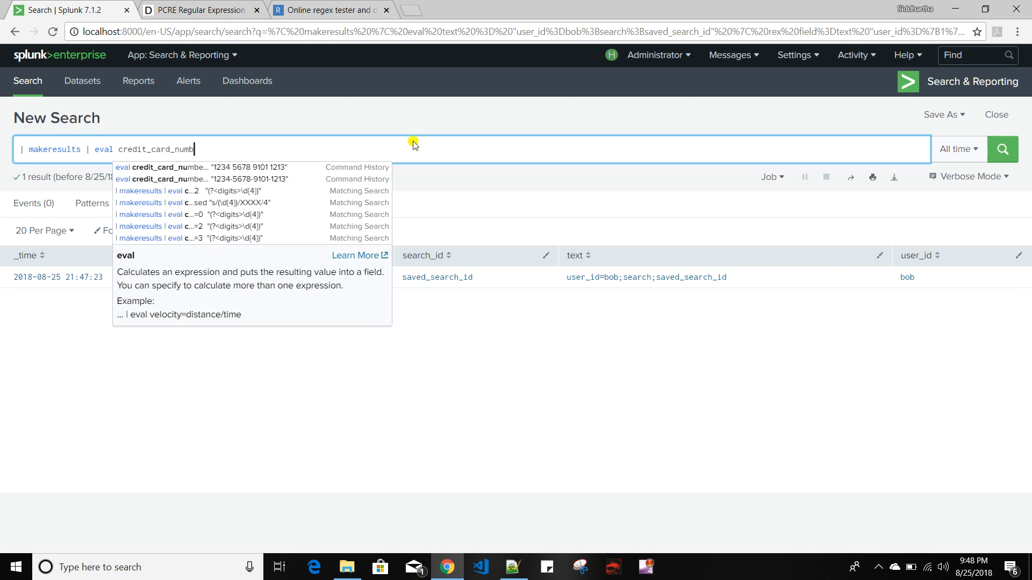
key("Down")
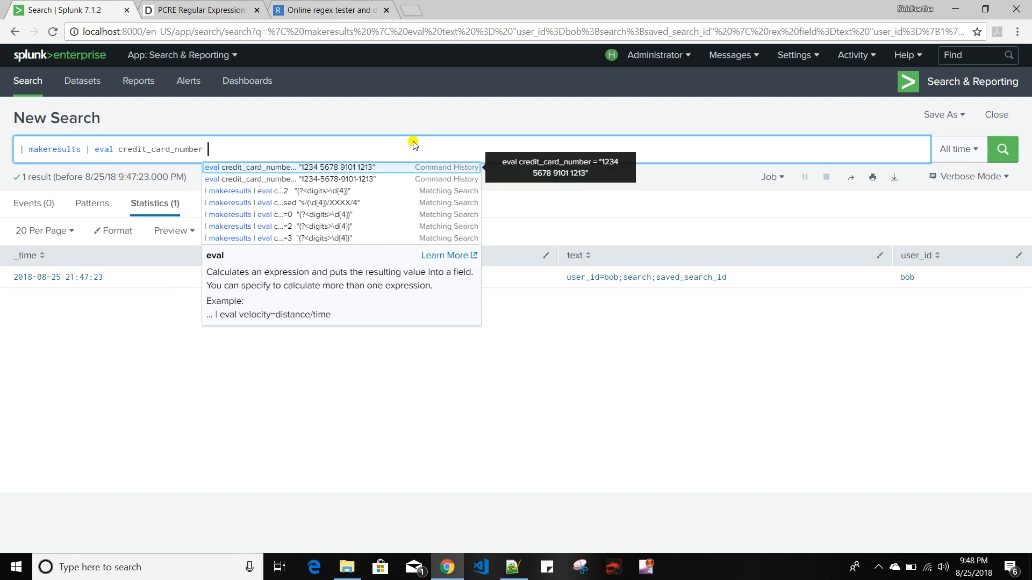
key("Return")
key("Return")
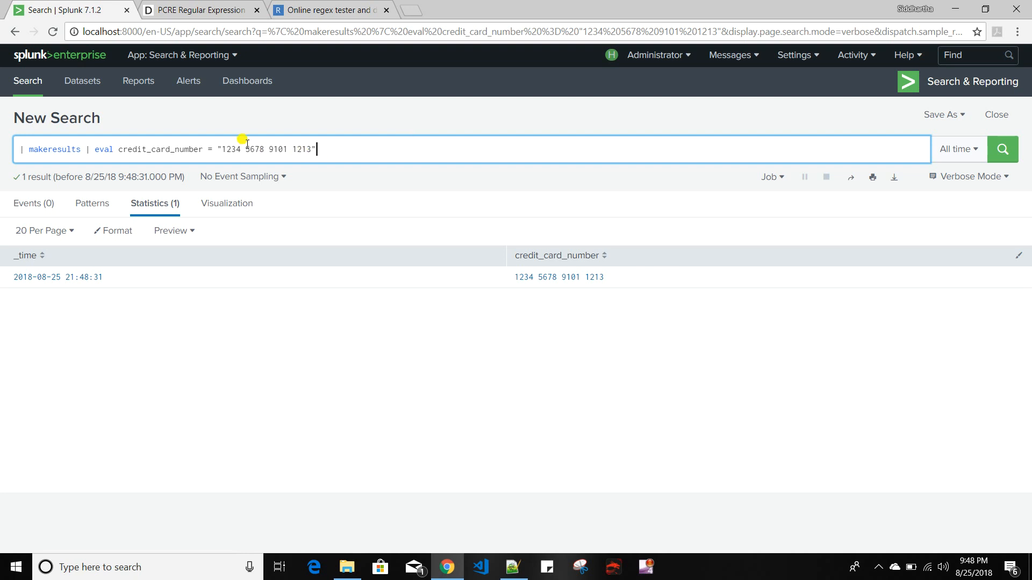
- Replace the spaces between the four digit groups of the credit_card_number value with hyphens
key("BackSpace")
type("-")
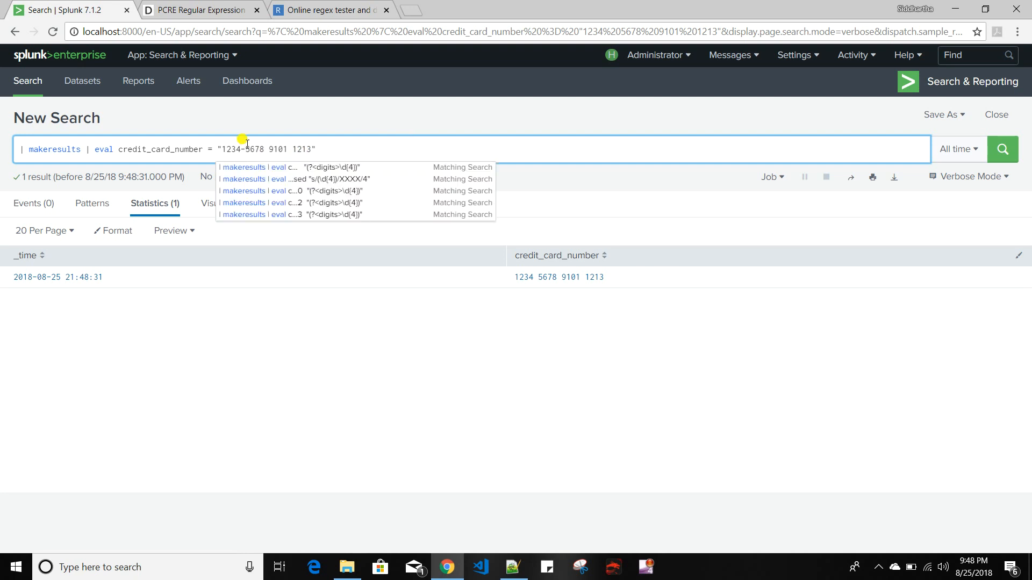
key("BackSpace")
type("-")
key("BackSpace")
type("-")
left_click(371, 152)
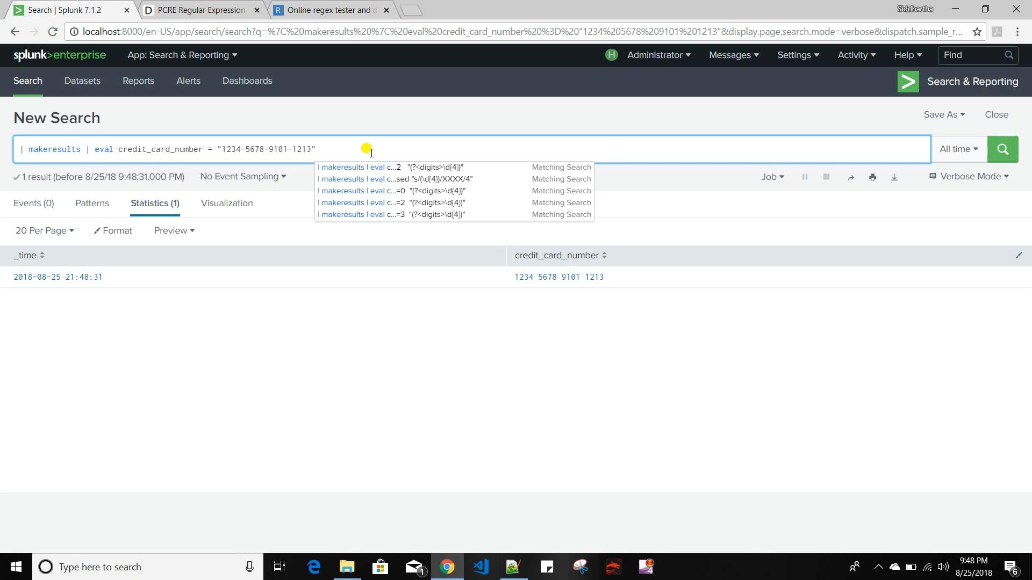
- Copy the hyphenated card number into regex101 as the new test string, without the surrounding quotes
left_click_drag(218, 150, 335, 150)
key("ctrl+c")
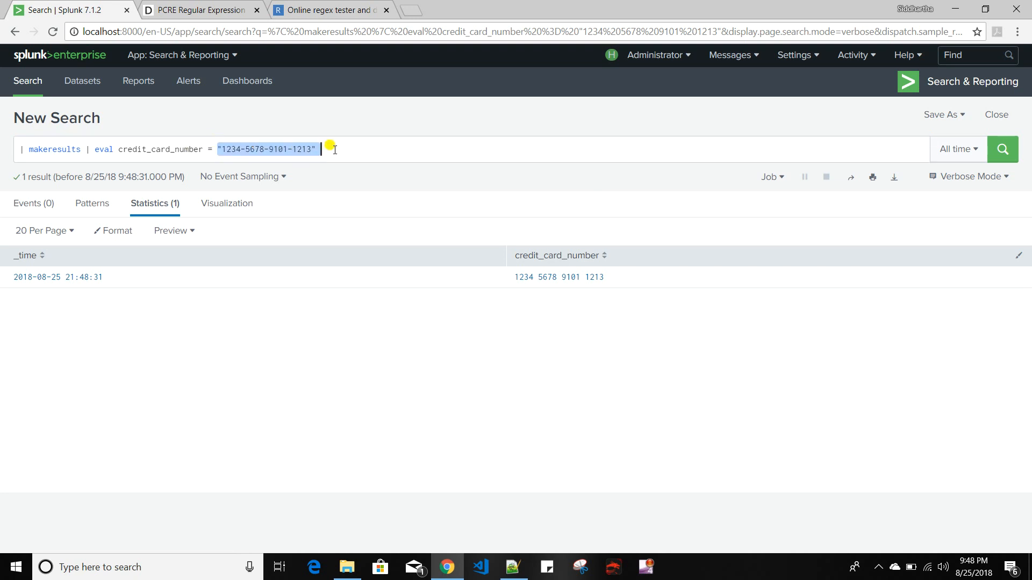
left_click(311, 11)
left_click(400, 164)
key("ctrl+a")
key("ctrl+v")
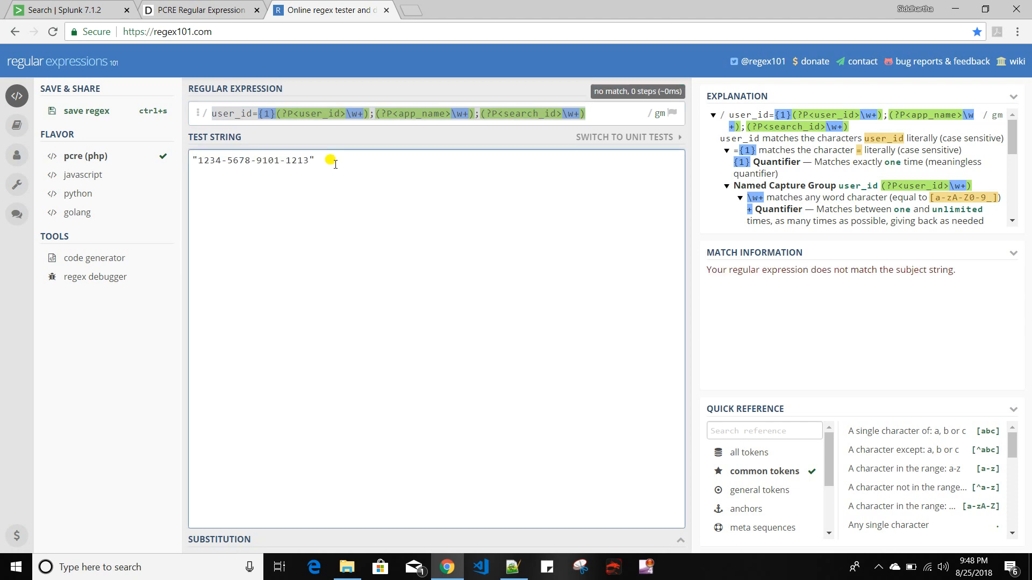
key("BackSpace")
key("BackSpace")
left_click(198, 159)
key("BackSpace")
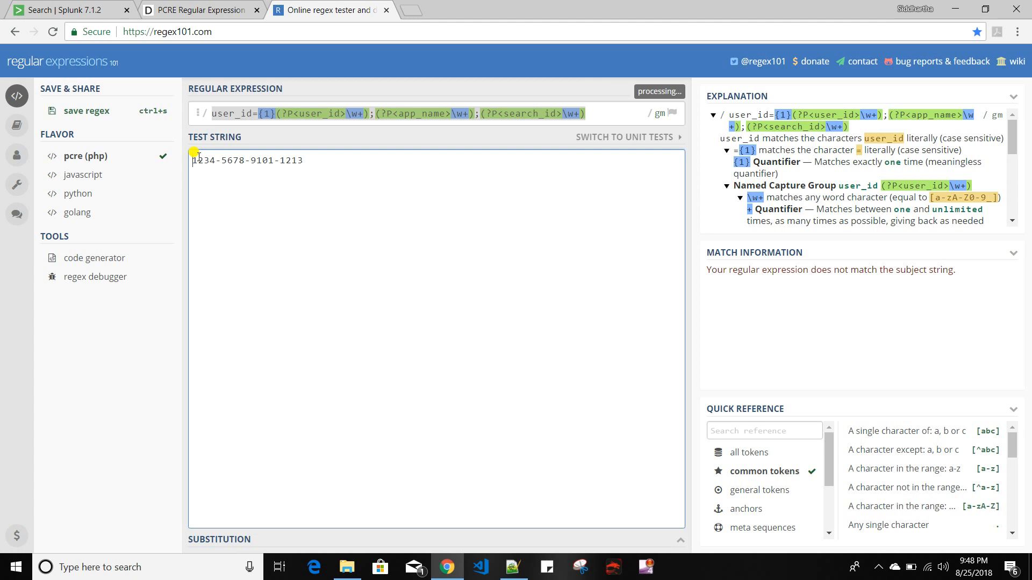
- Clear the old user_id regular expression in regex101
left_click(605, 112)
key("ctrl+a")
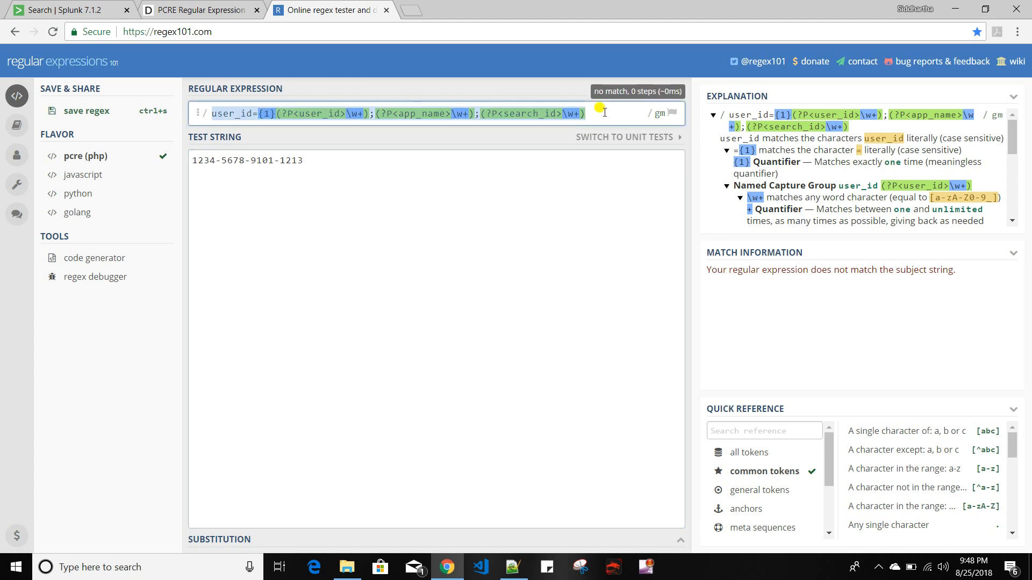
key("BackSpace")
- Look up the one-digit token \d in the character classes of the debuggex PCRE cheat sheet
left_click(207, 12)
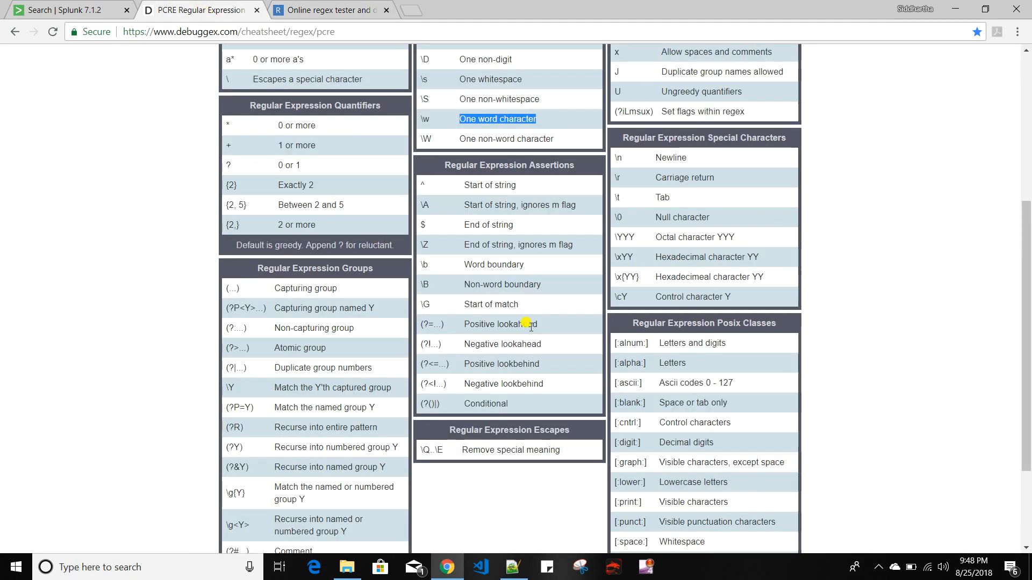
scroll(528, 343, "up", 2)
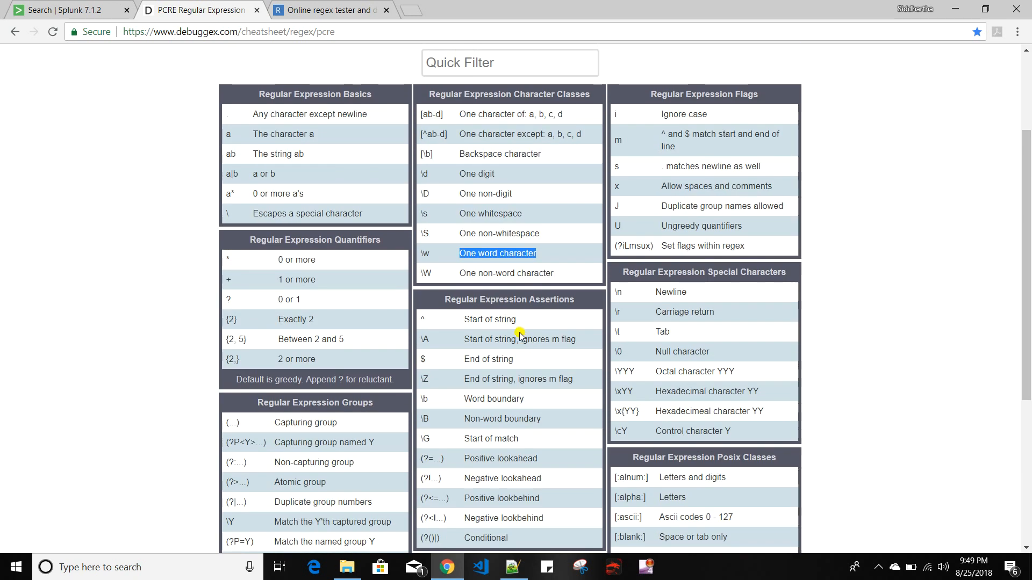
left_click_drag(461, 172, 526, 178)
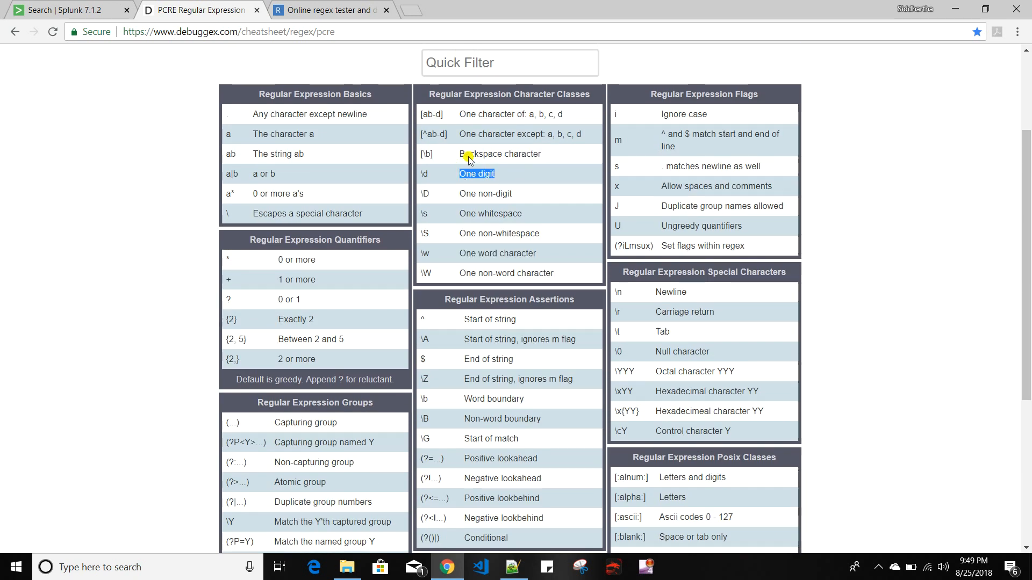
- Return to regex101, enter \d{4} as the regular expression, and check its matches
left_click(336, 11)
type("\\d")
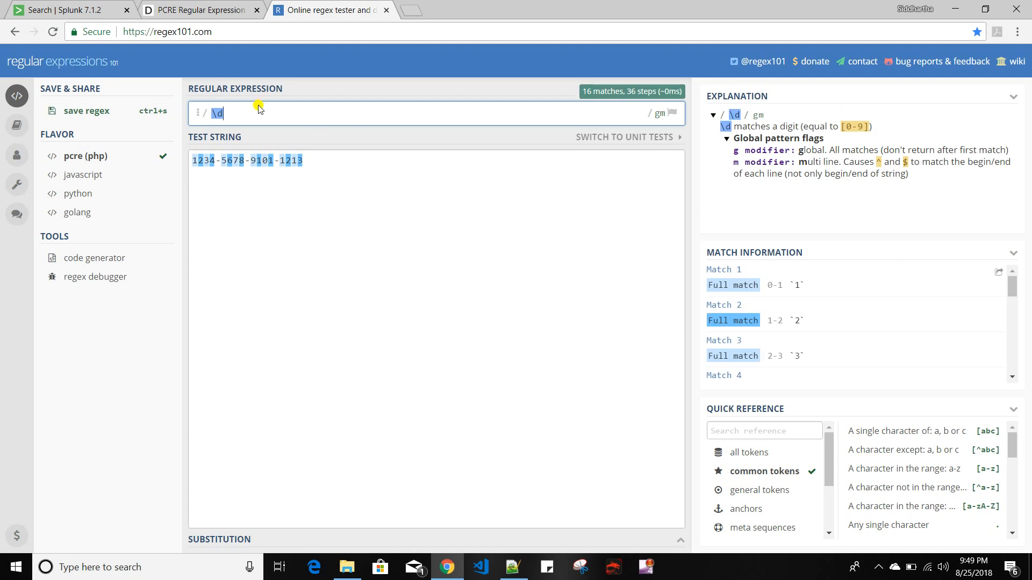
type("{")
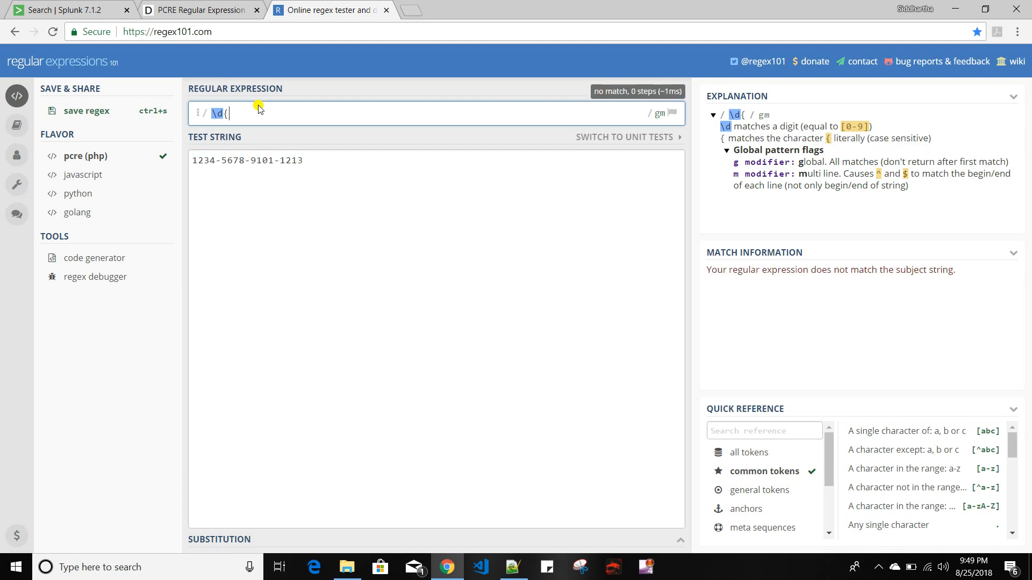
type("4}")
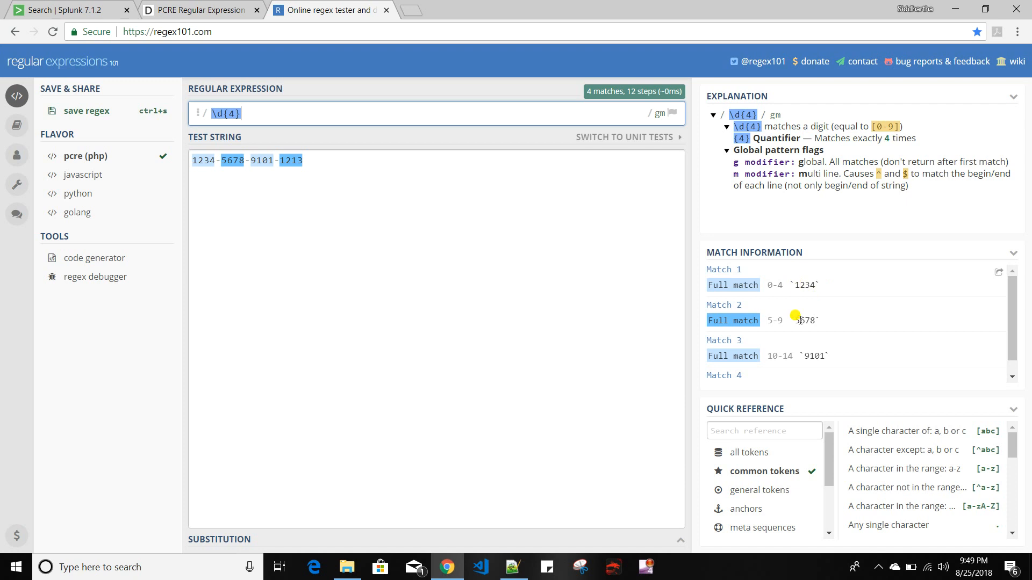
scroll(821, 348, "down", 1)
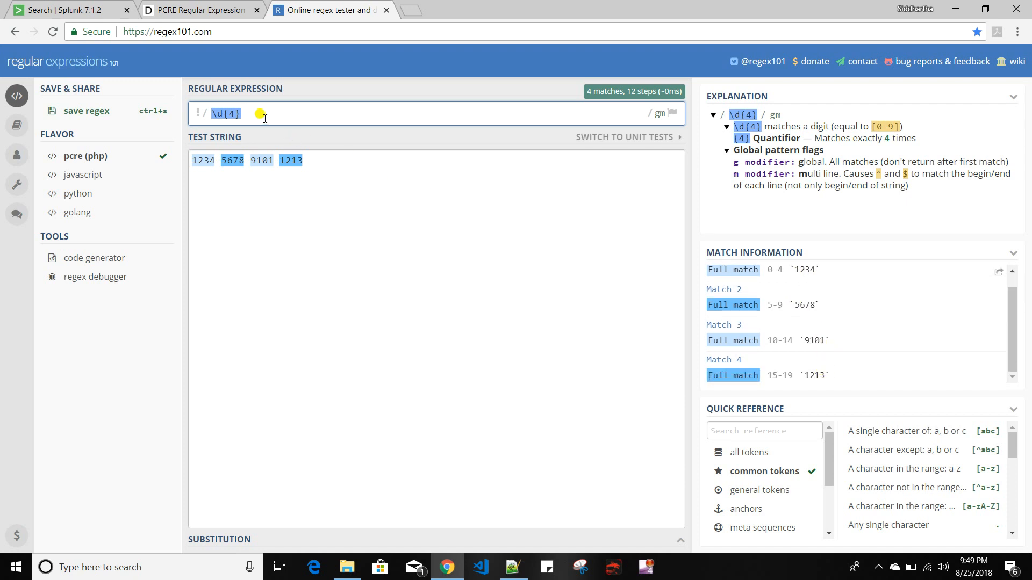
- Append a literal hyphen to the \d{4} pattern
type("-")
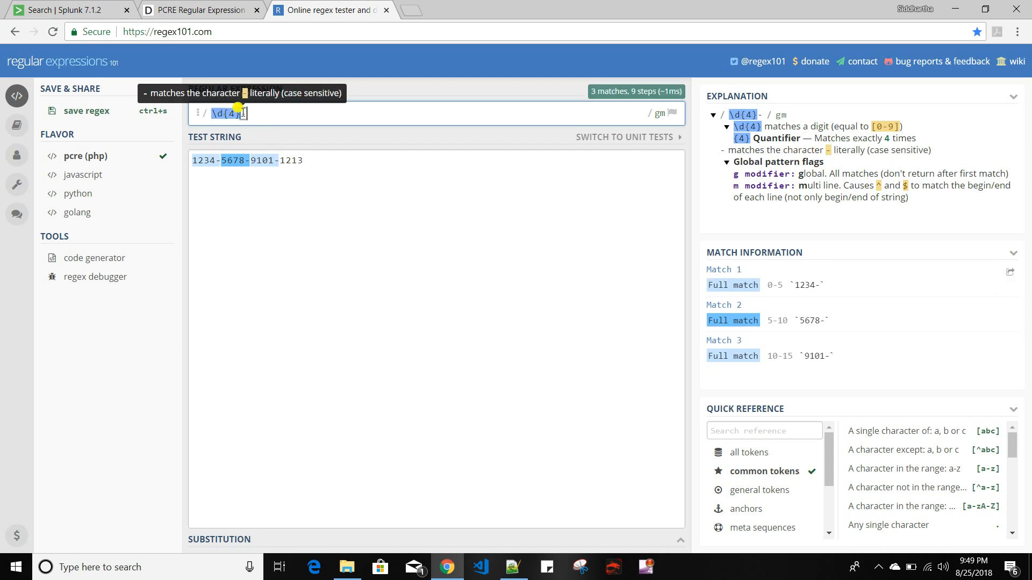
left_click_drag(252, 114, 201, 115)
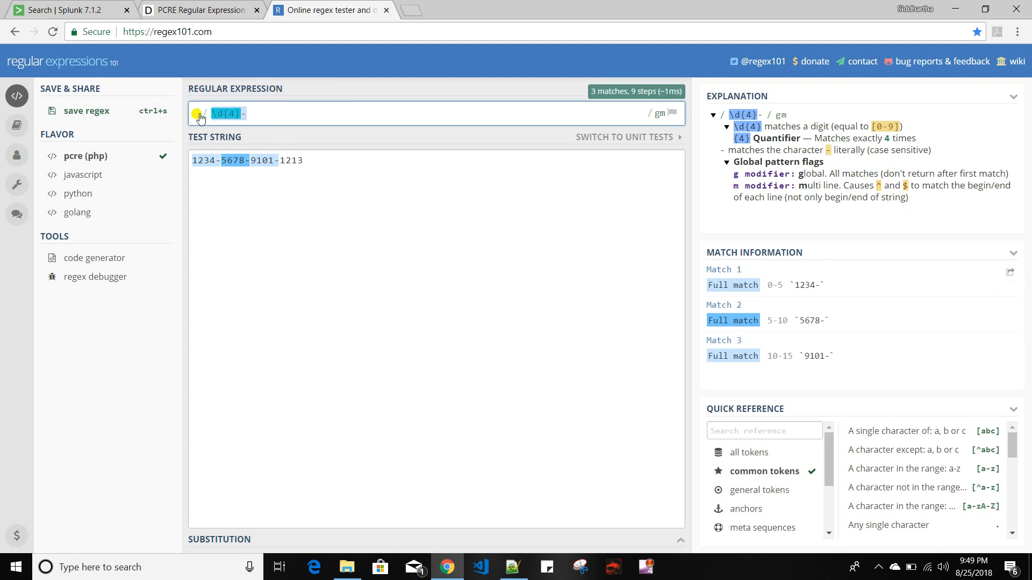
left_click(274, 115)
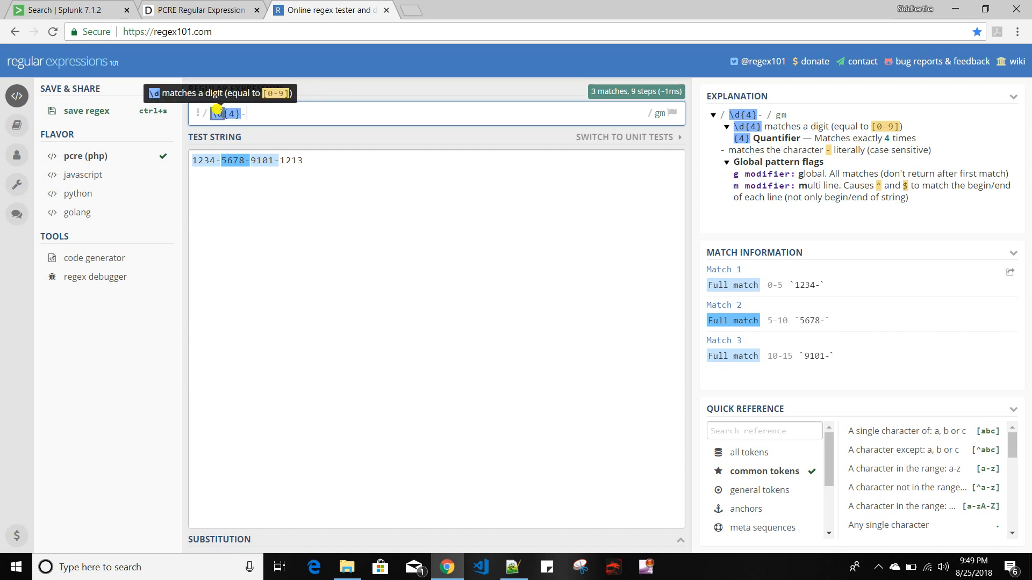
- Wrap the \d{4}- pattern in a named capture group called digits, giving (?P<digits>\d{4}-), and copy the whole expression
key("Left")
key("Left")
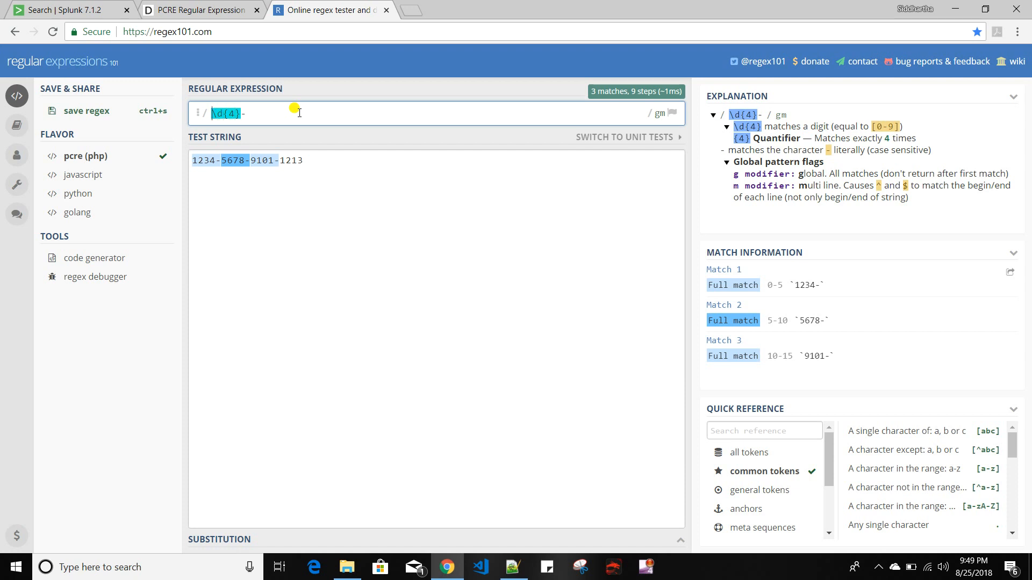
key("Home")
type("(")
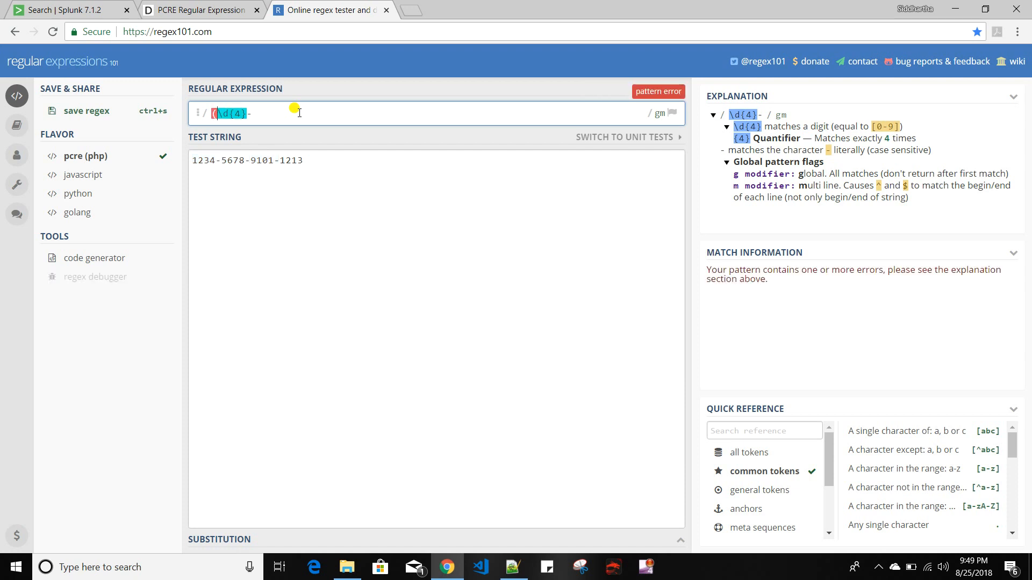
type("?")
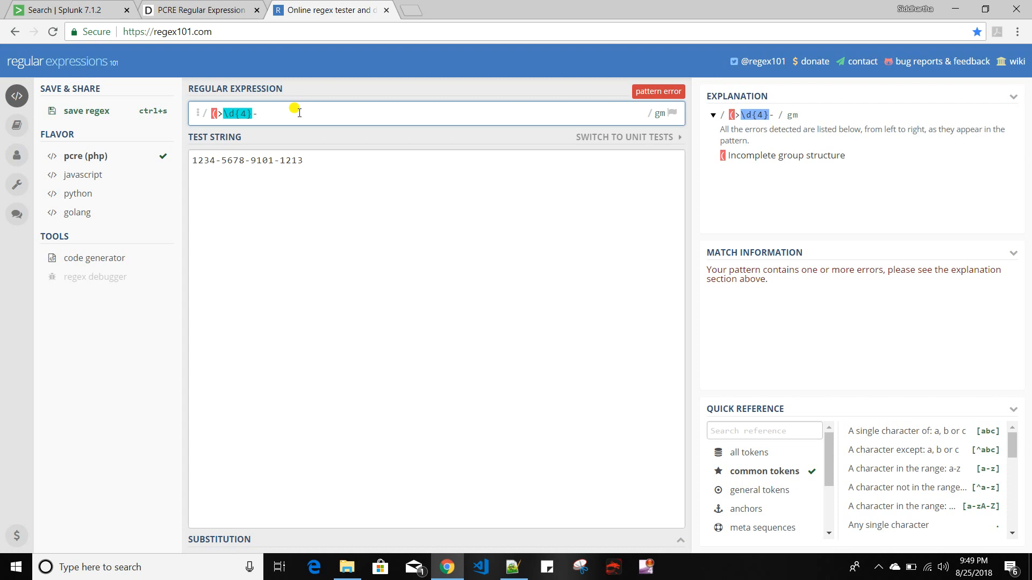
type("P")
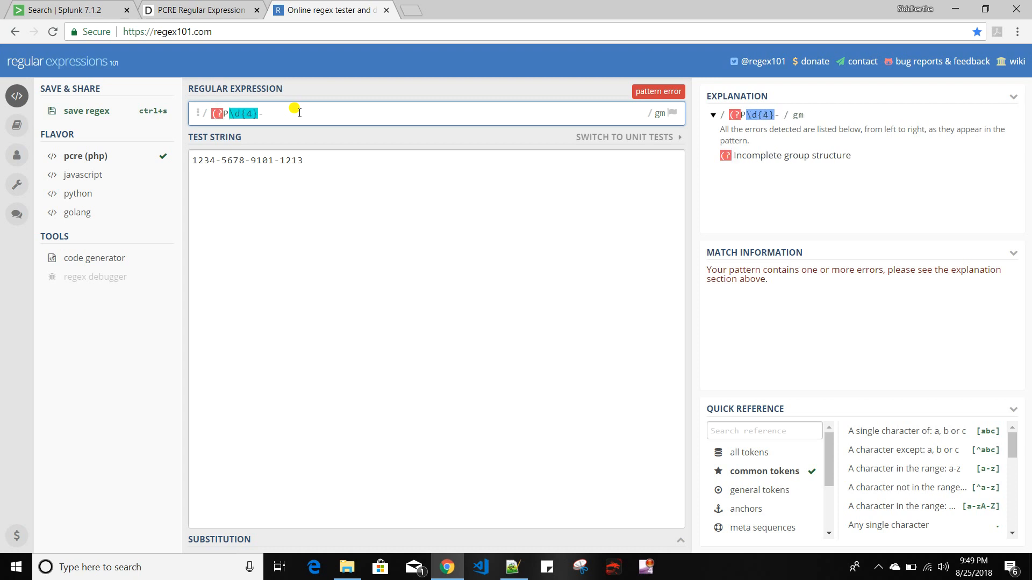
type("<>")
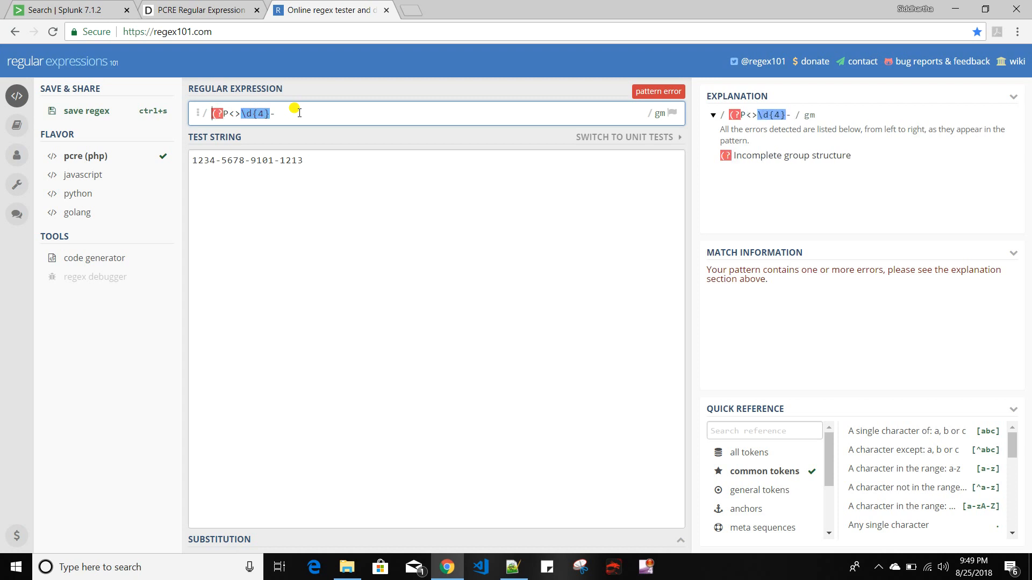
left_click(233, 114)
type("digits")
left_click(331, 119)
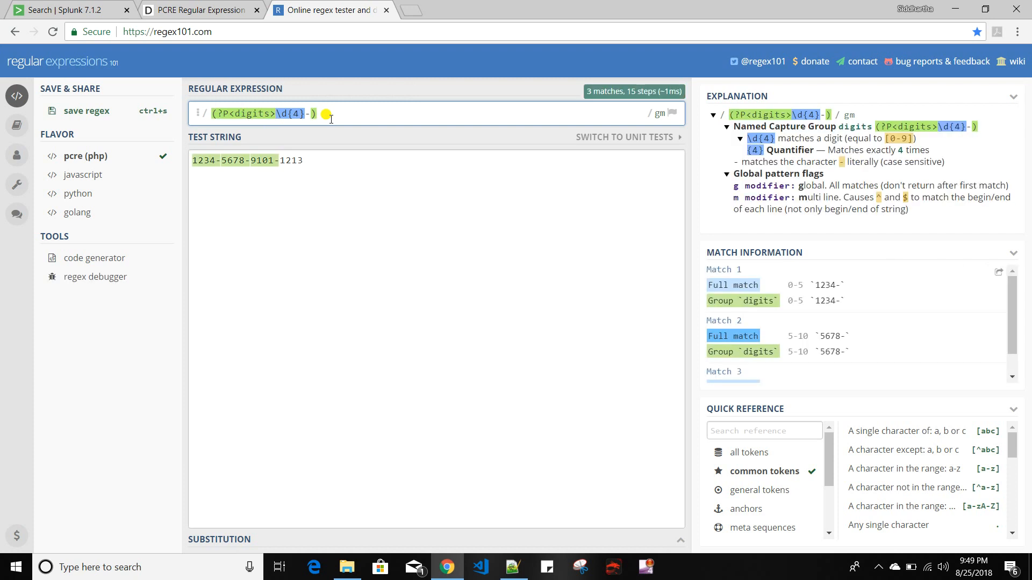
key("ctrl+a")
key("ctrl+c")
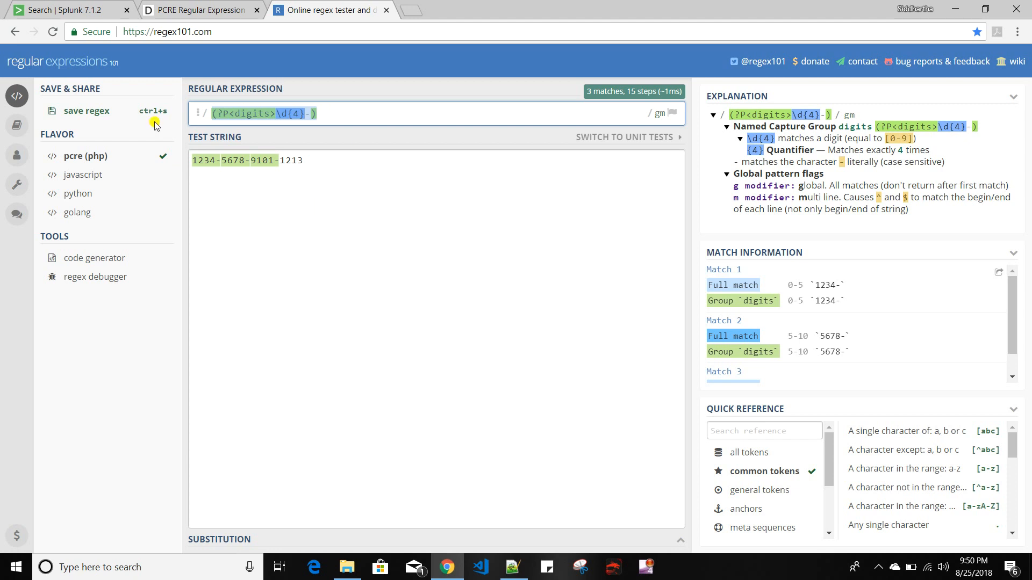
- Switch to Splunk and append the suggested rex command with field=credit_card_number and "(?<digits>\d{4})" to the search
left_click(70, 9)
left_click(341, 146)
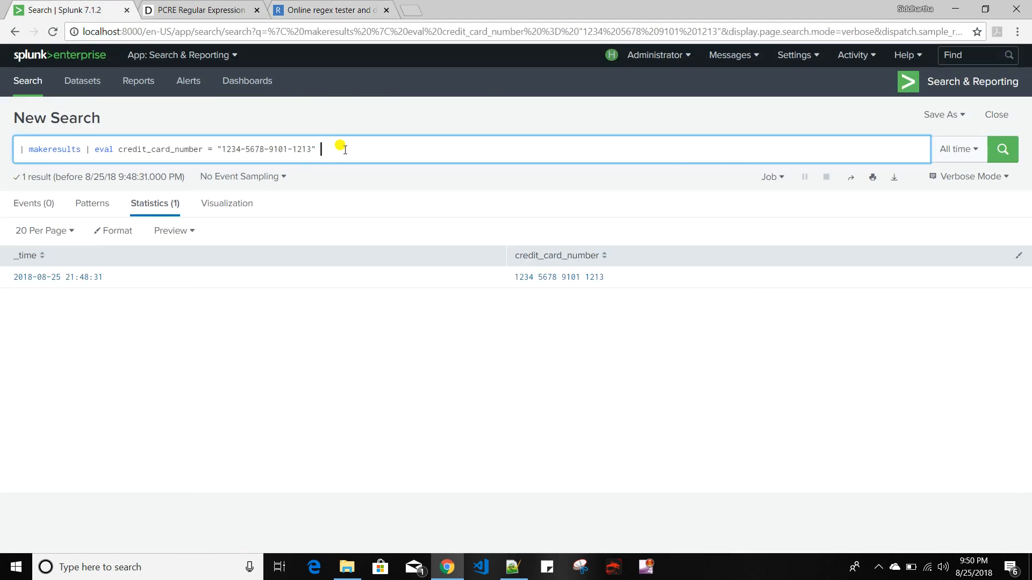
type("| rex ")
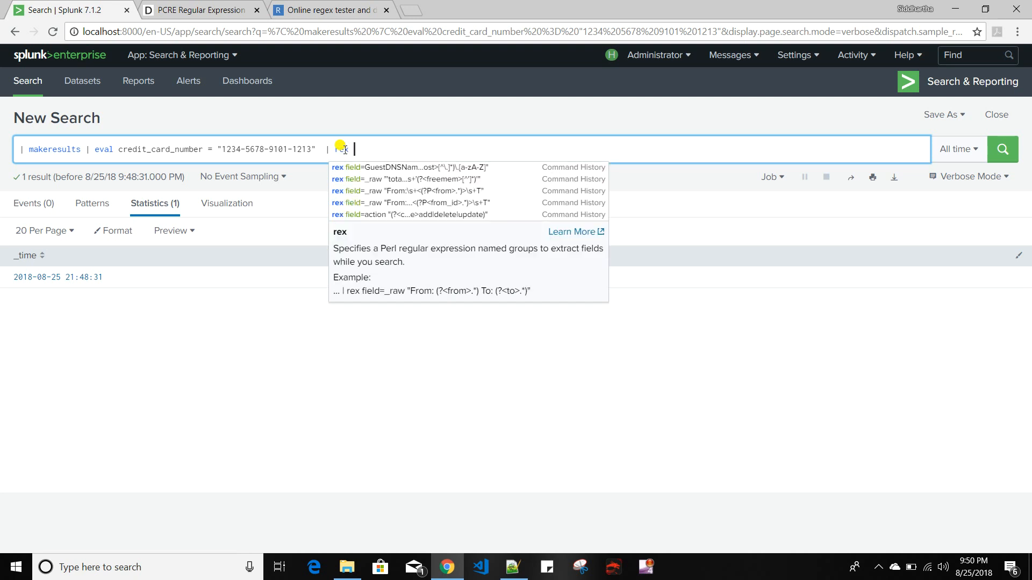
type("filed")
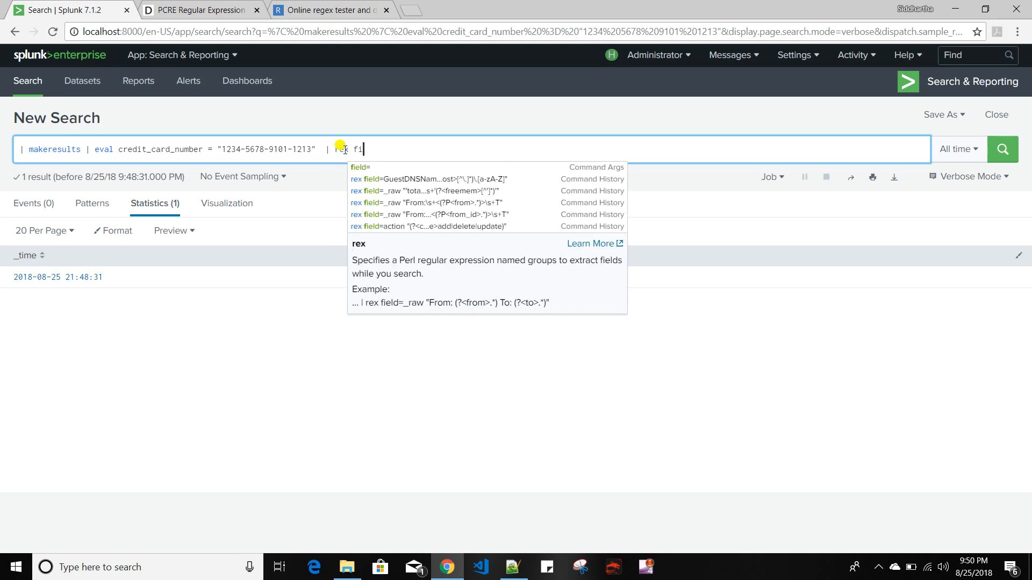
key("BackSpace")
key("BackSpace")
type("eld=")
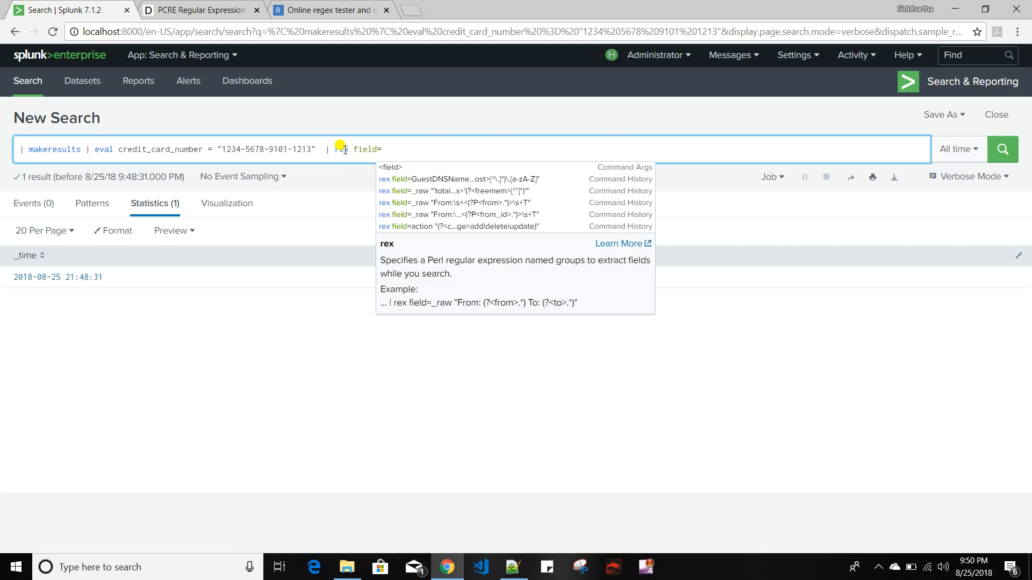
type("ce")
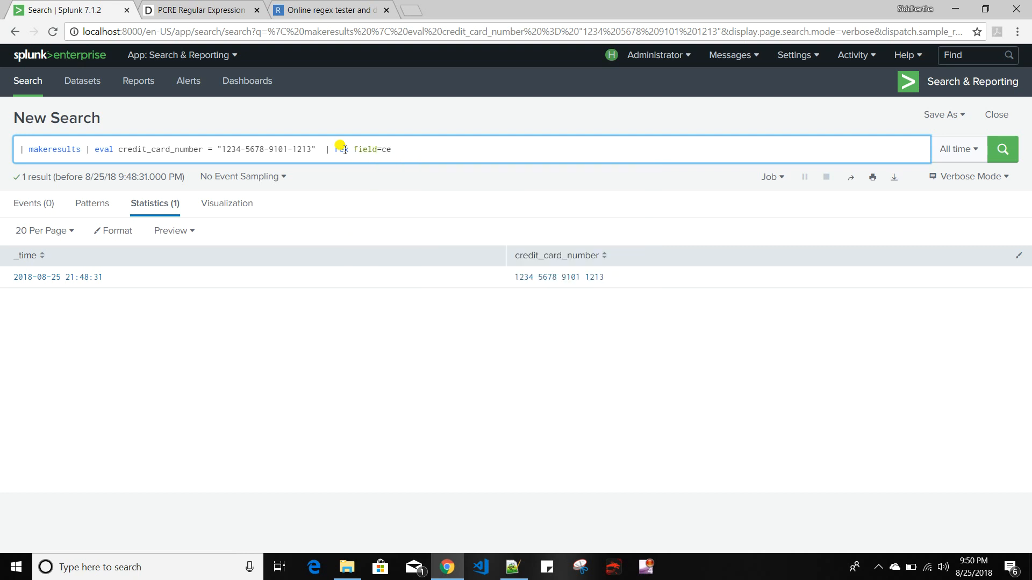
key("BackSpace")
type("re")
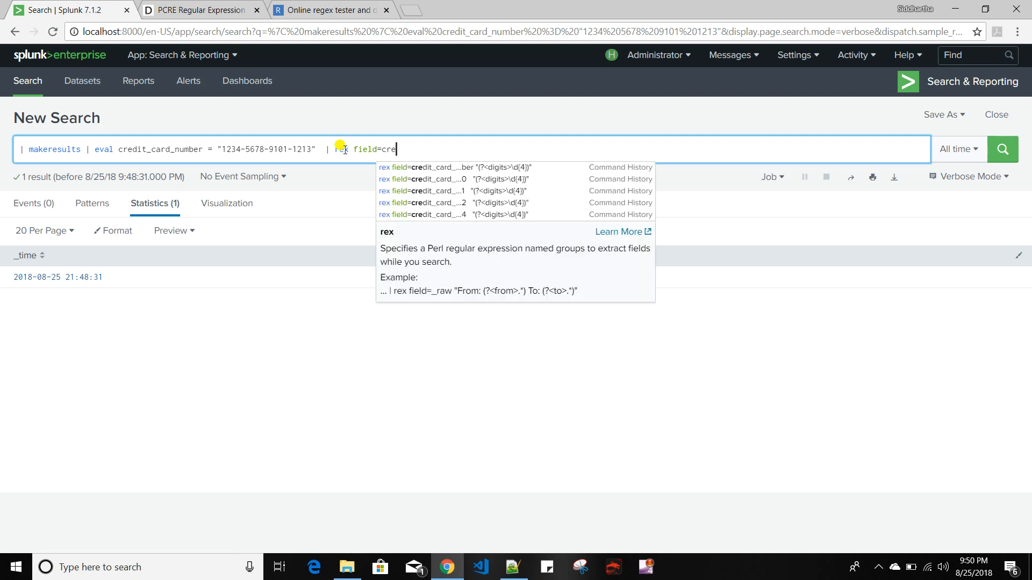
key("Down")
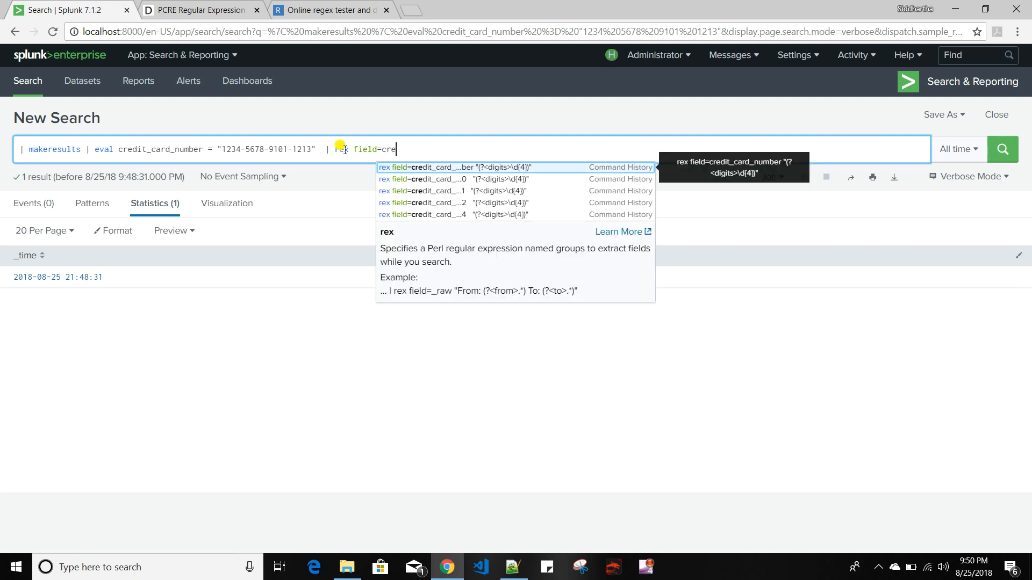
key("Return")
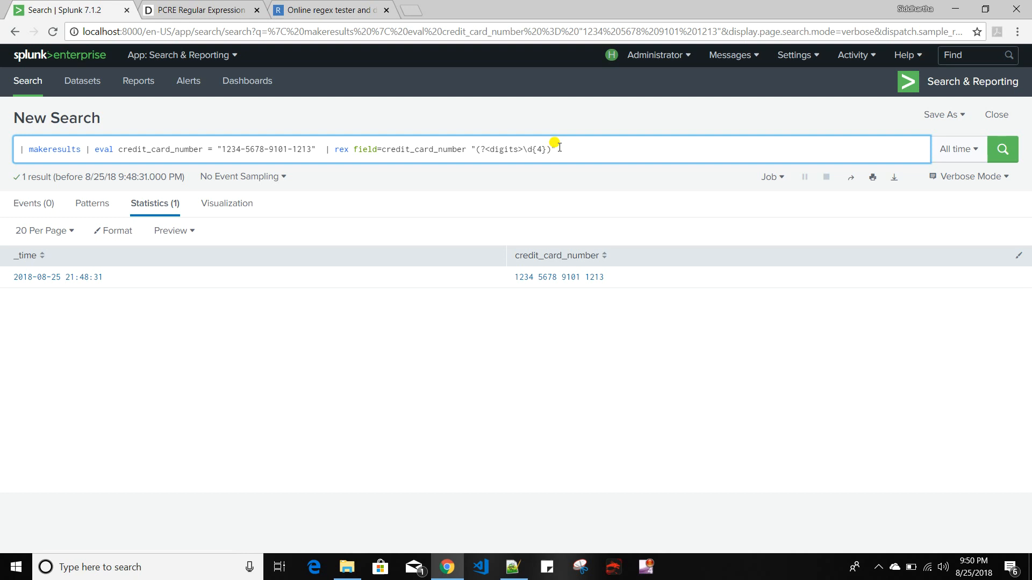
- Replace the rex pattern with the copied named group, without its hyphen, as "(?P<digits>\d{4})", and run the search
mouse_move(561, 149)
left_mouse_down()
mouse_move(473, 148)
mouse_move(552, 150)
left_mouse_up()
left_click(476, 149)
key("ctrl+v")
left_click(556, 150)
key("Delete")
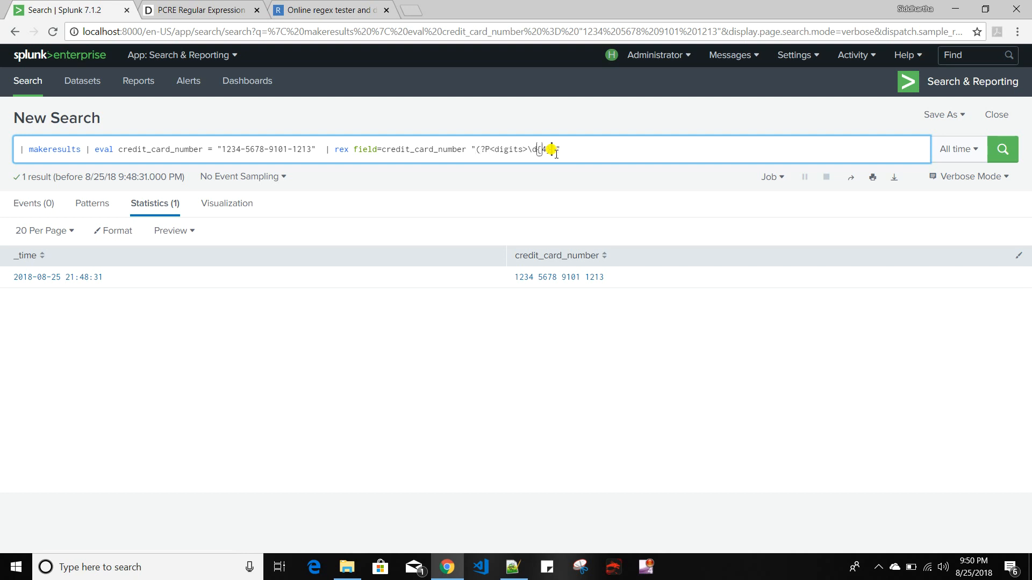
key("Return")
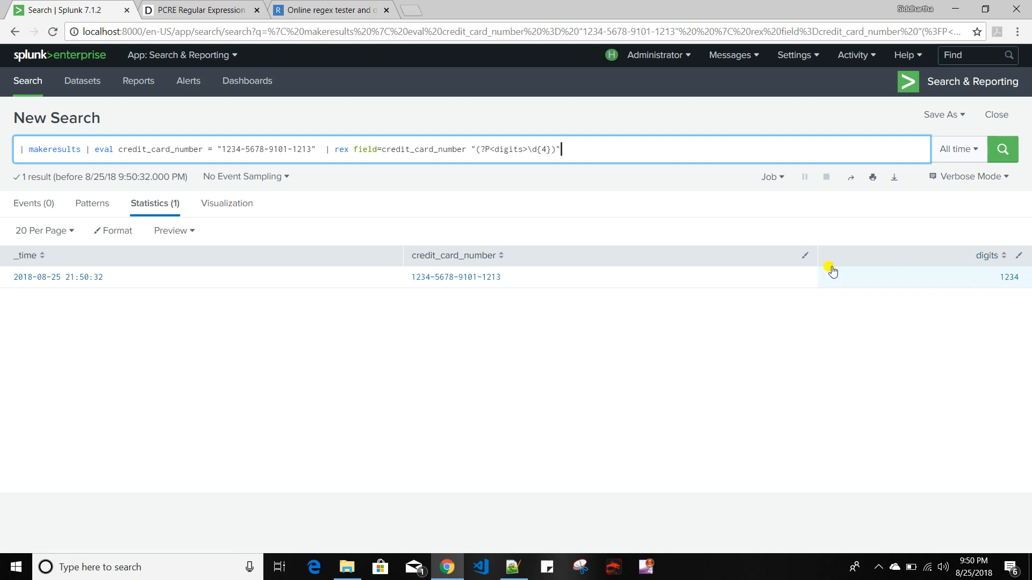
- Add max_match=2 to the rex command before the pattern and run the search
left_click(465, 148)
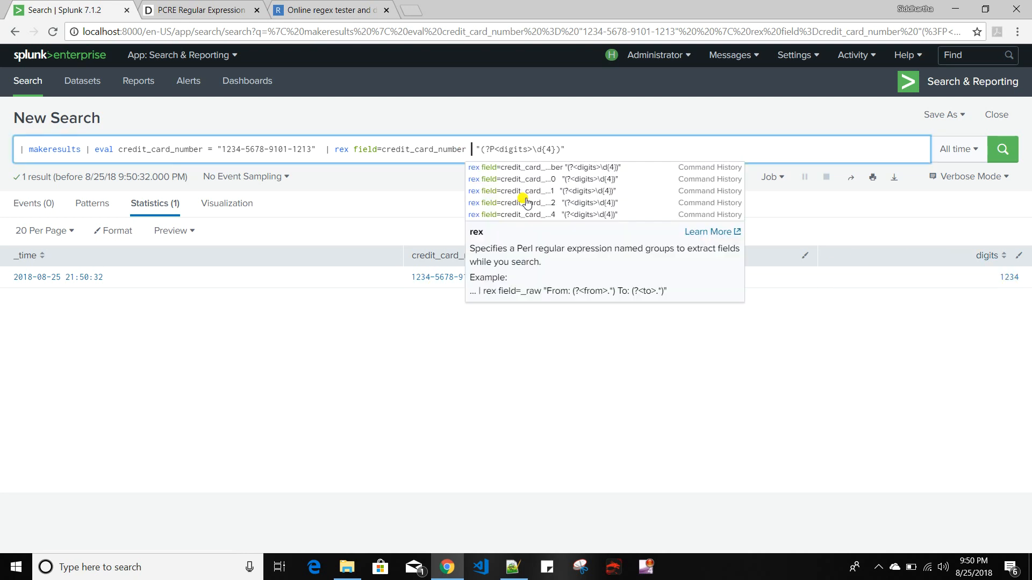
type("ma")
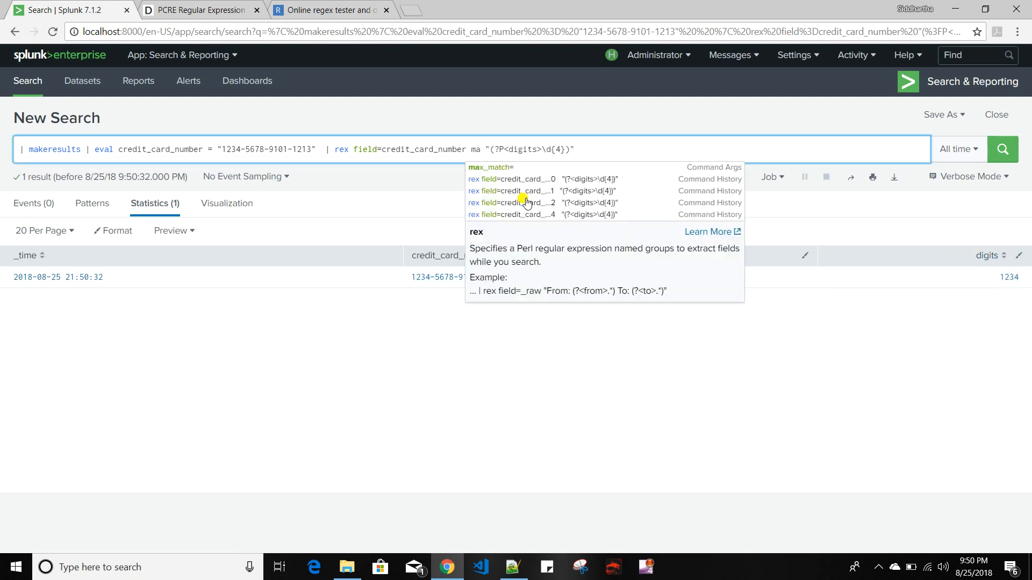
left_click(491, 167)
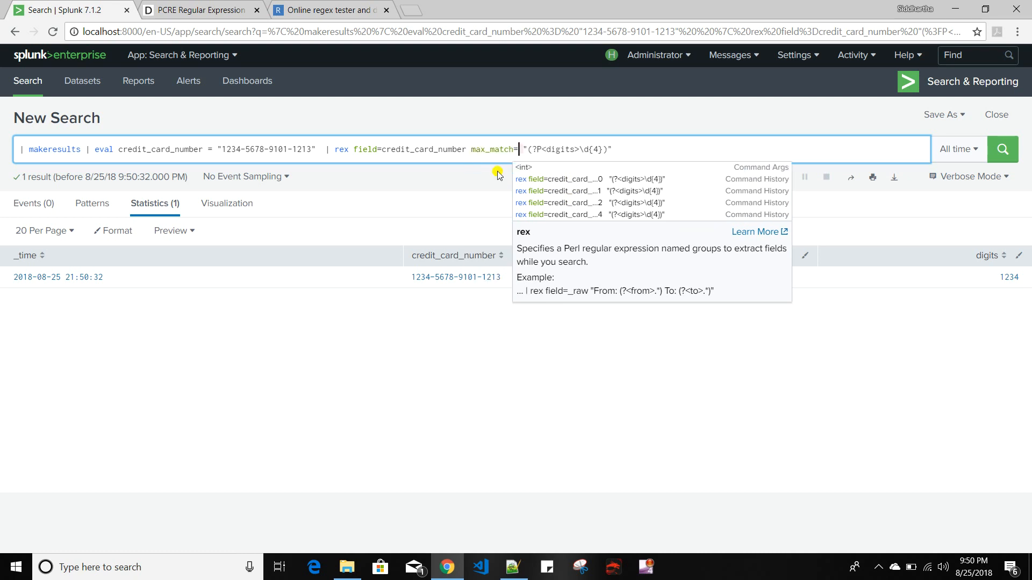
type("2")
key("Return")
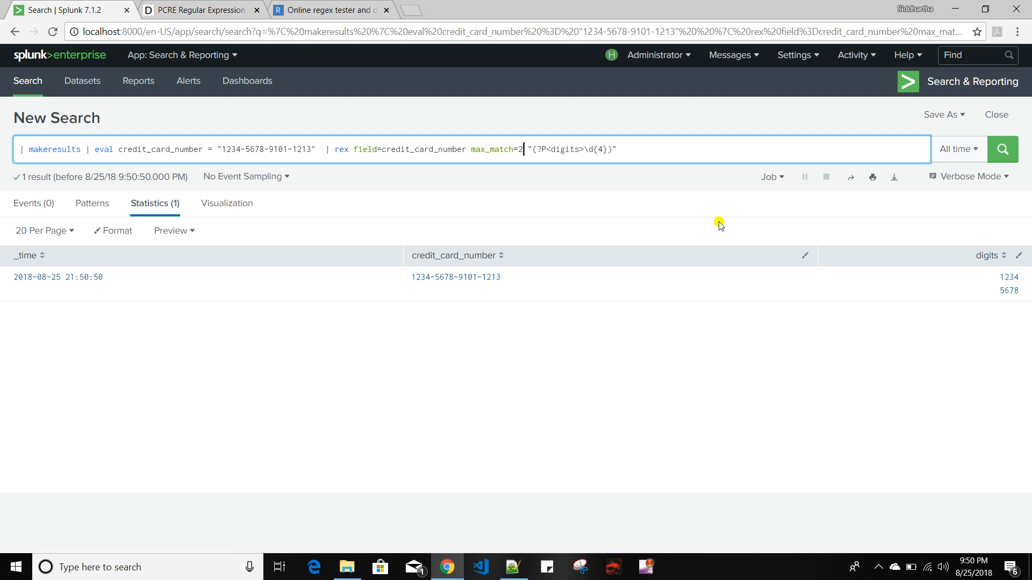
- Run the search with max_match set to 4, and again with max_match set to 0
key("BackSpace")
type("4")
key("Return")
key("BackSpace")
type("0")
key("Return")
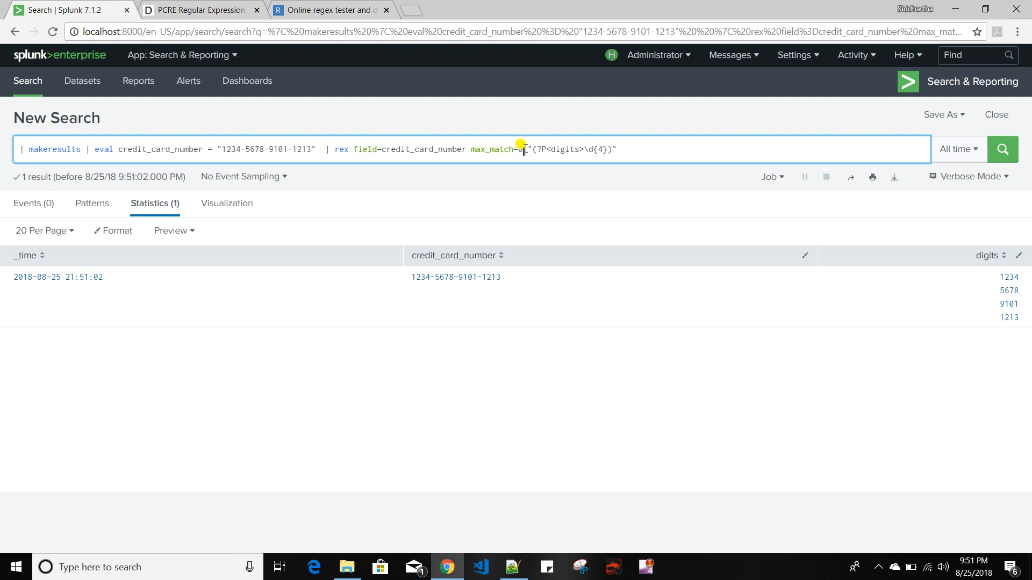
- Add offset_field="new_field" to the rex command after max_match and run the search
type("o")
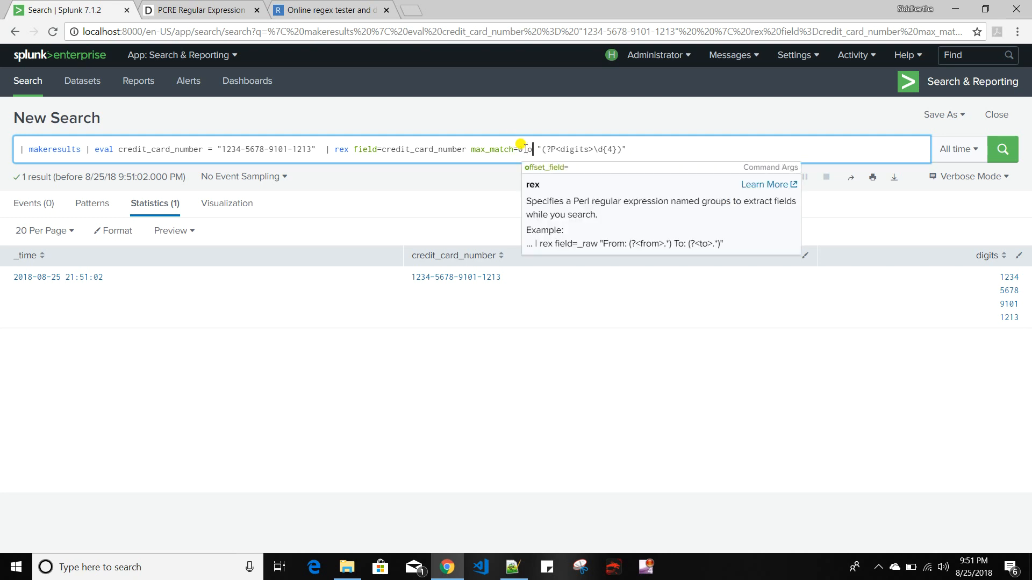
key("Down")
key("Return")
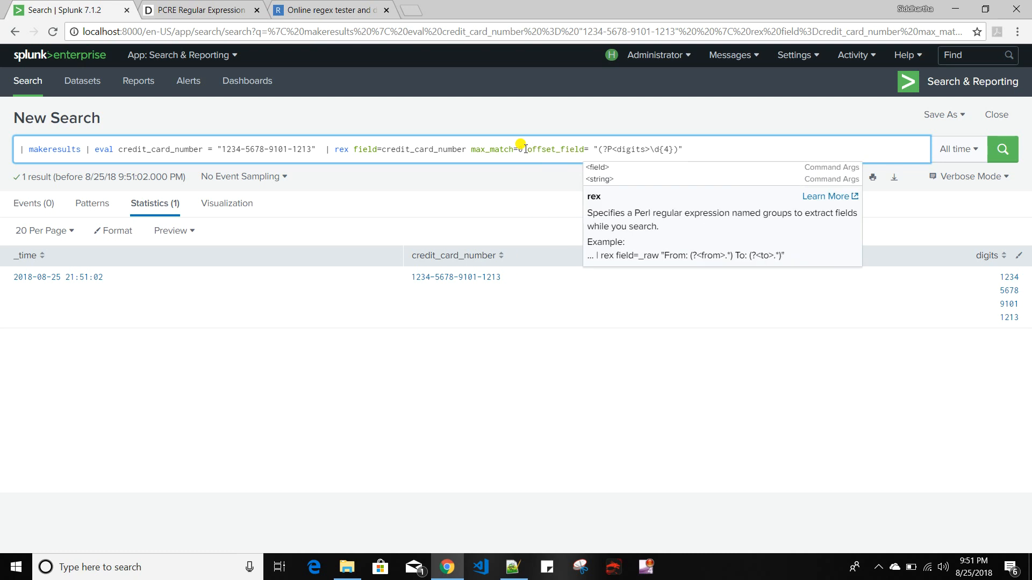
type("\"\"new_")
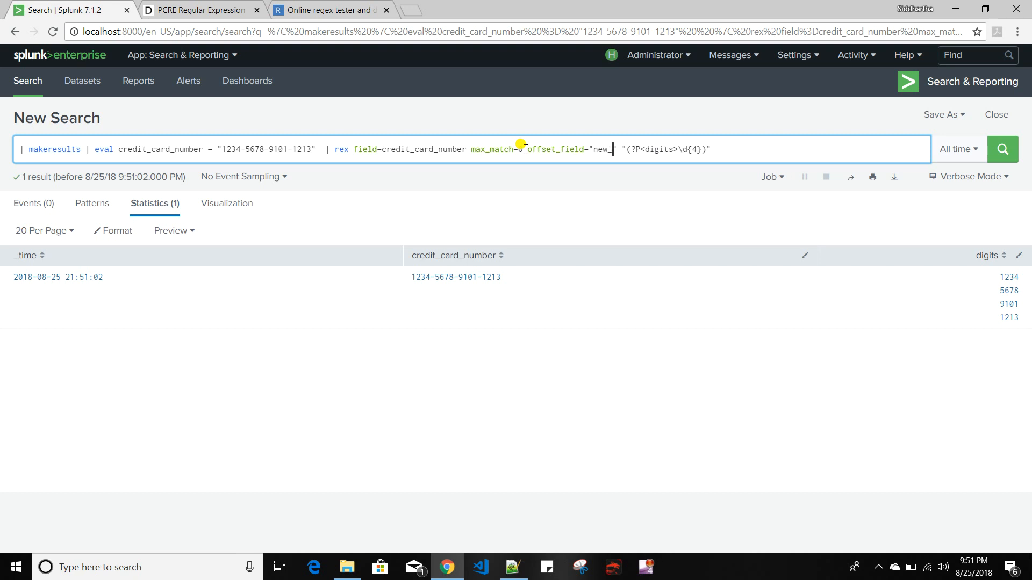
type("field")
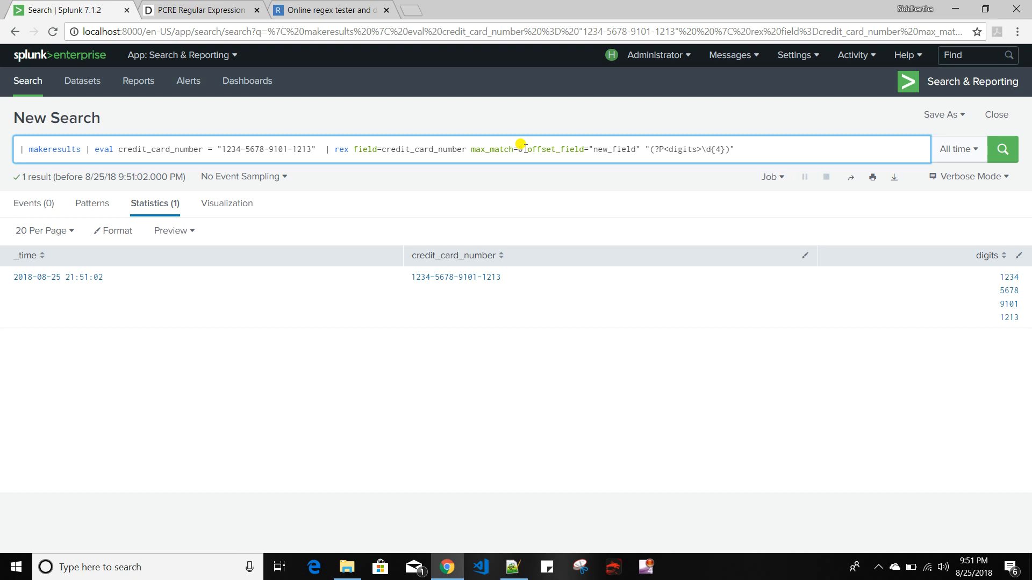
key("Return")
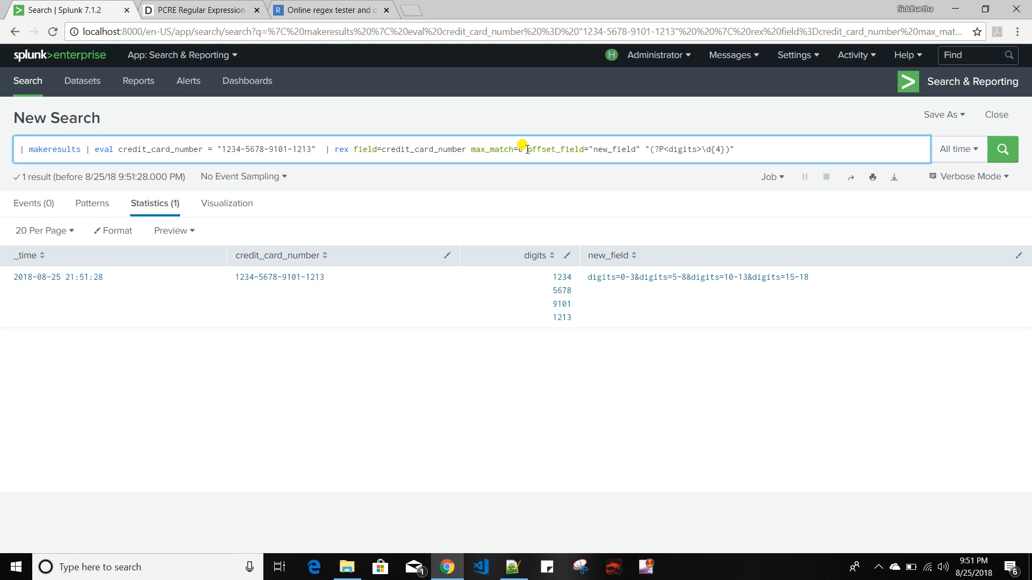
- Rerun the offset_field search with max_match set to 1, and again with max_match set to 2
key("BackSpace")
type("1")
key("Return")
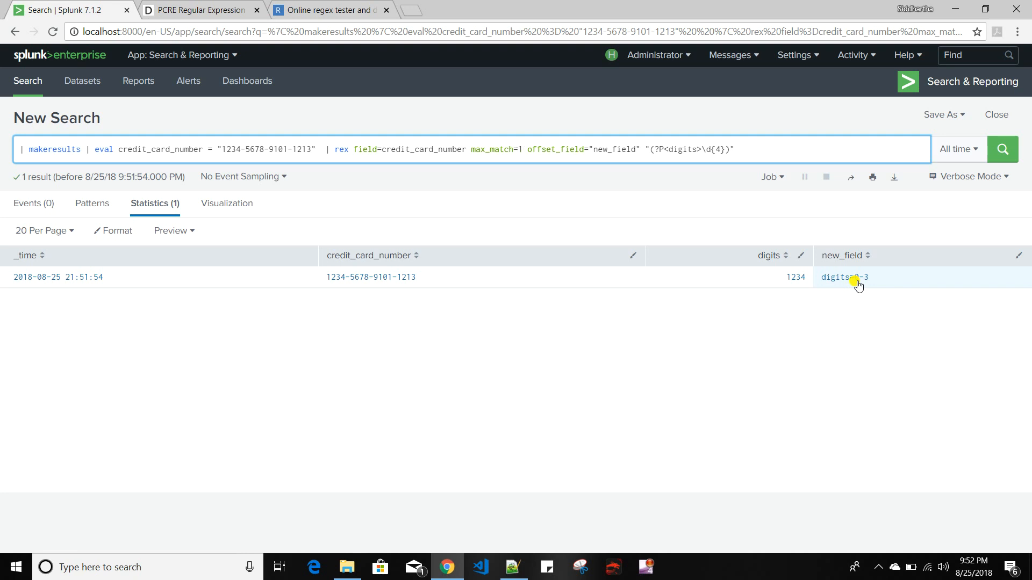
key("BackSpace")
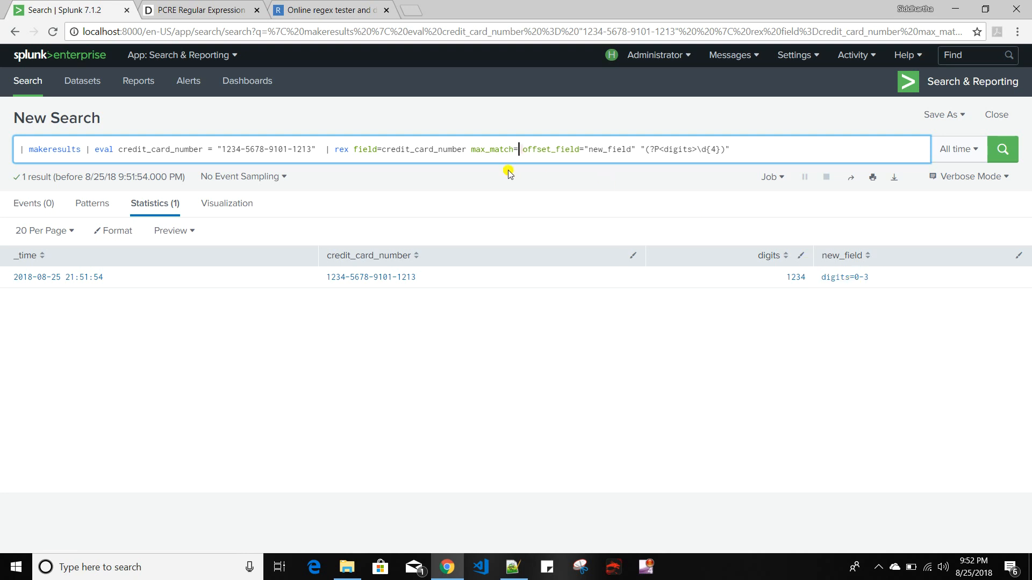
type("2")
key("Return")
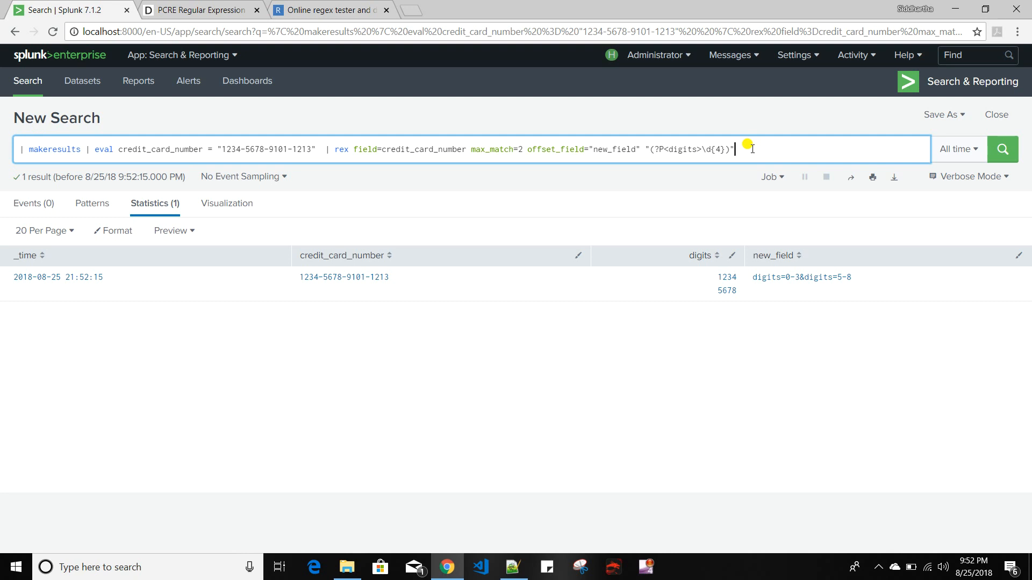
- Replace the field, max_match, offset_field and pattern arguments of the rex command with mode=sed
double_click(534, 150)
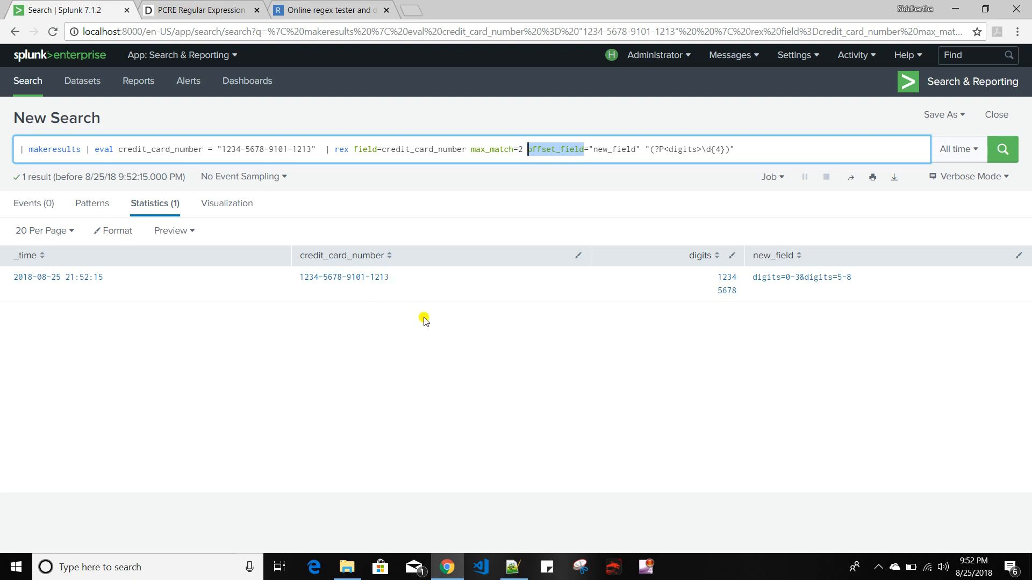
left_click(769, 147)
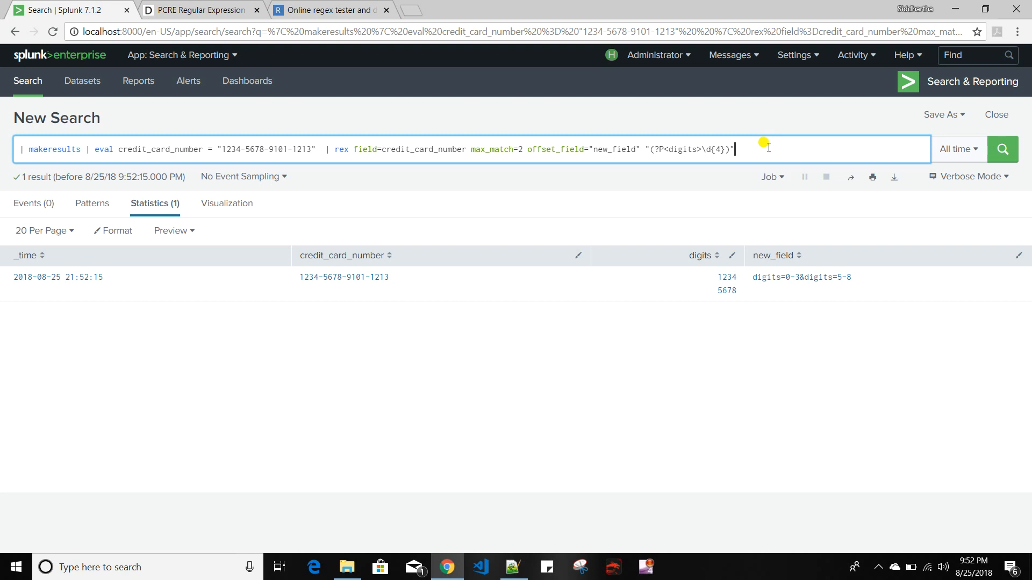
key("BackSpace")
key("BackSpace")
key("BackSpace")
key("BackSpace")
key("BackSpace")
key("BackSpace")
key("BackSpace")
key("BackSpace")
key("BackSpace")
key("BackSpace")
key("BackSpace")
key("BackSpace")
key("BackSpace")
key("BackSpace")
key("BackSpace")
key("BackSpace")
key("BackSpace")
key("BackSpace")
key("BackSpace")
key("BackSpace")
key("BackSpace")
key("BackSpace")
key("BackSpace")
key("BackSpace")
key("BackSpace")
key("BackSpace")
key("BackSpace")
key("BackSpace")
key("BackSpace")
key("BackSpace")
key("BackSpace")
key("BackSpace")
key("BackSpace")
key("BackSpace")
key("BackSpace")
key("BackSpace")
key("BackSpace")
key("BackSpace")
key("BackSpace")
key("BackSpace")
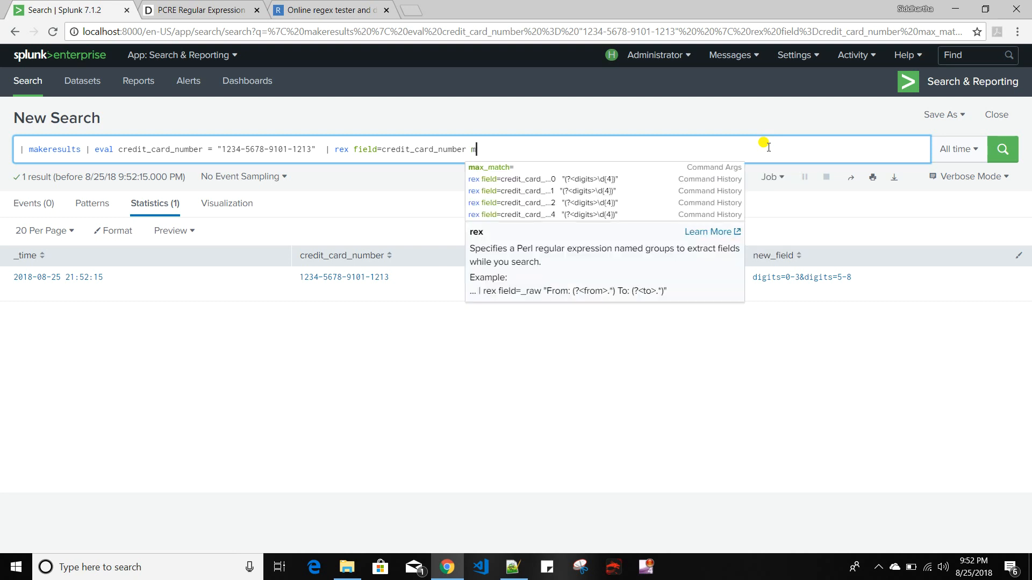
key("BackSpace")
key("BackSpace")
key("BackSpace")
key("BackSpace")
key("BackSpace")
key("BackSpace")
key("BackSpace")
key("BackSpace")
key("BackSpace")
key("BackSpace")
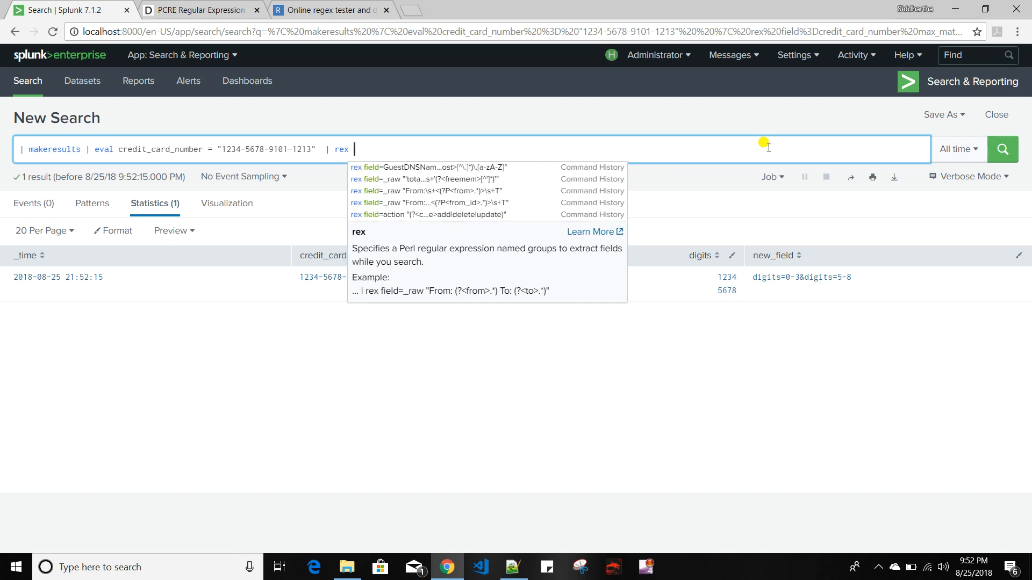
type("mode=sed")
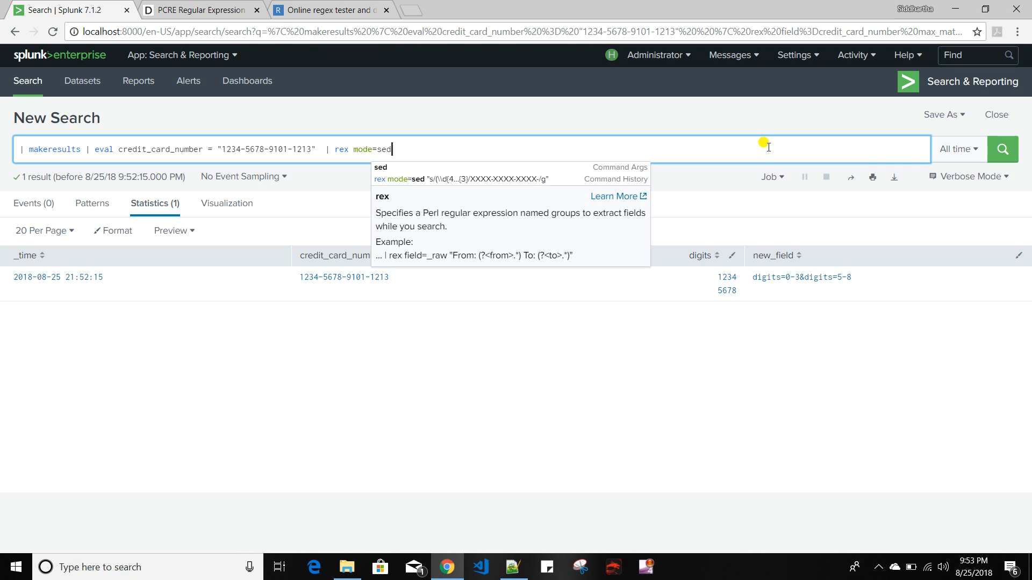
- Switch to Notepad++ and copy the replacement and substitute syntax lines from query.txt into the new 1 document, below the existing regex
left_click(512, 567)
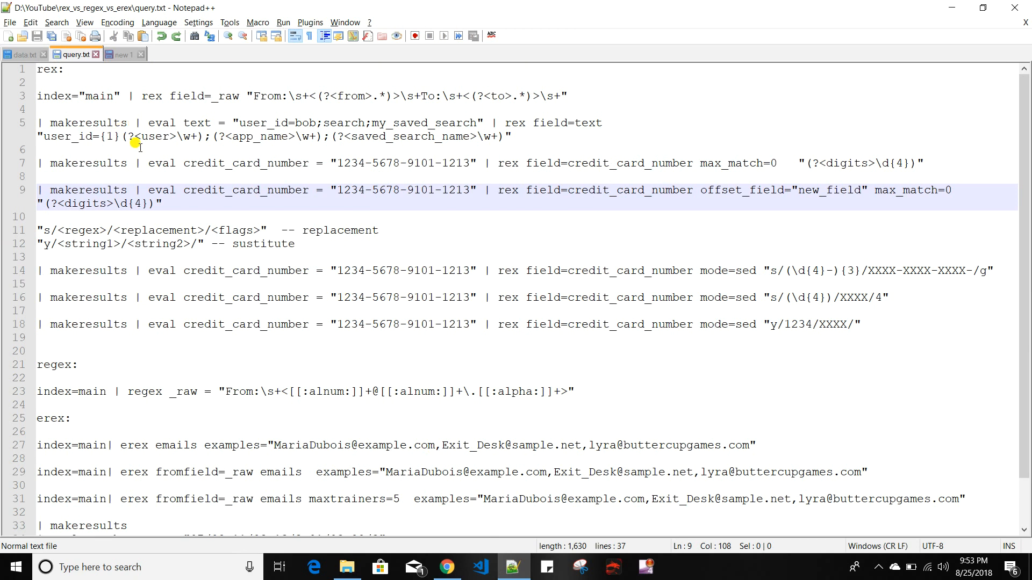
left_click(167, 271)
left_click_drag(316, 244, 47, 216)
key("ctrl+c")
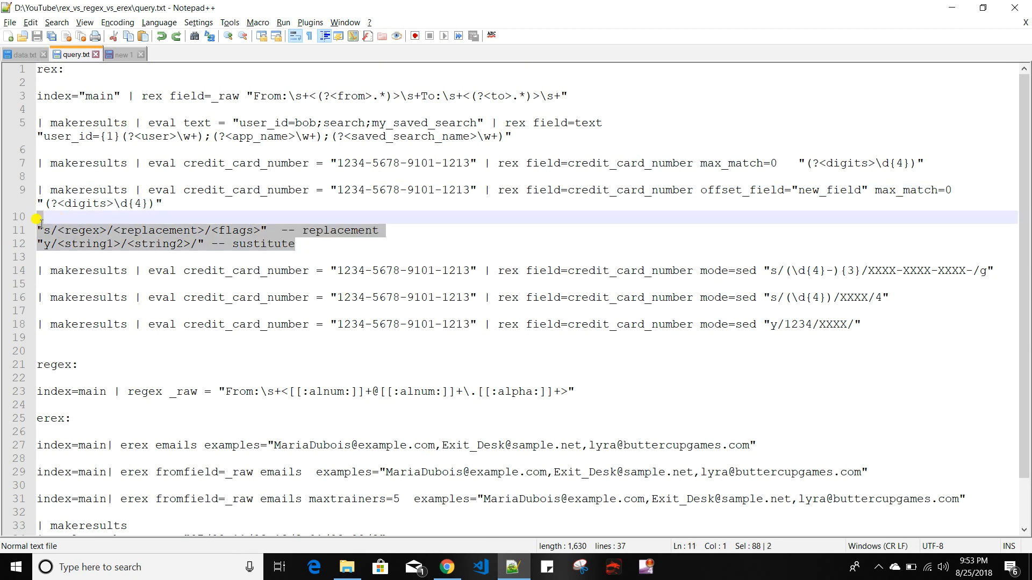
left_click(122, 54)
left_click(437, 68)
key("Return")
key("ctrl+v")
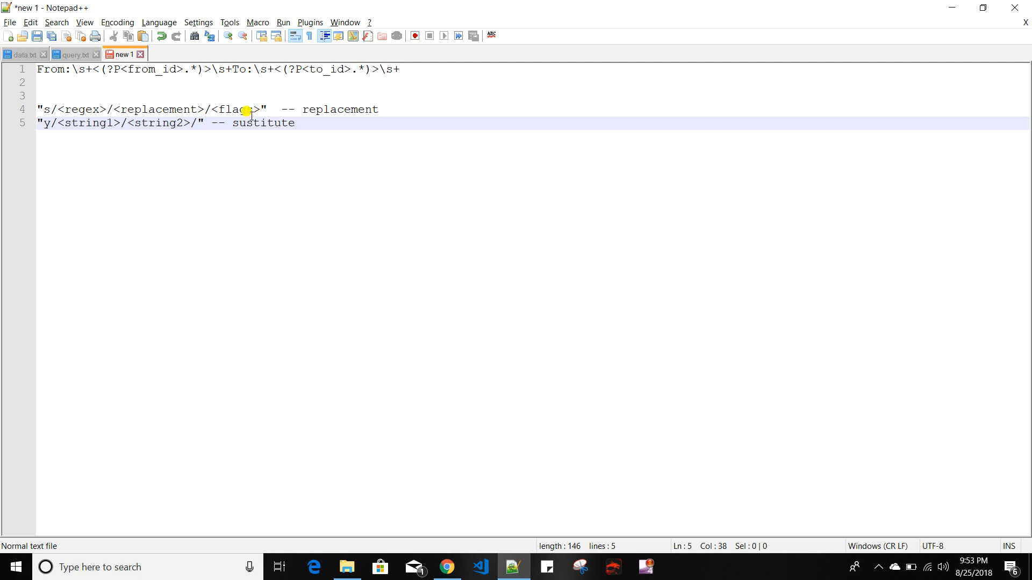
- Examine the sed syntax parts: s with regex, replacement and flags, and y with string1 and string2
left_click_drag(260, 110, 47, 115)
left_click(45, 111)
left_click(49, 125)
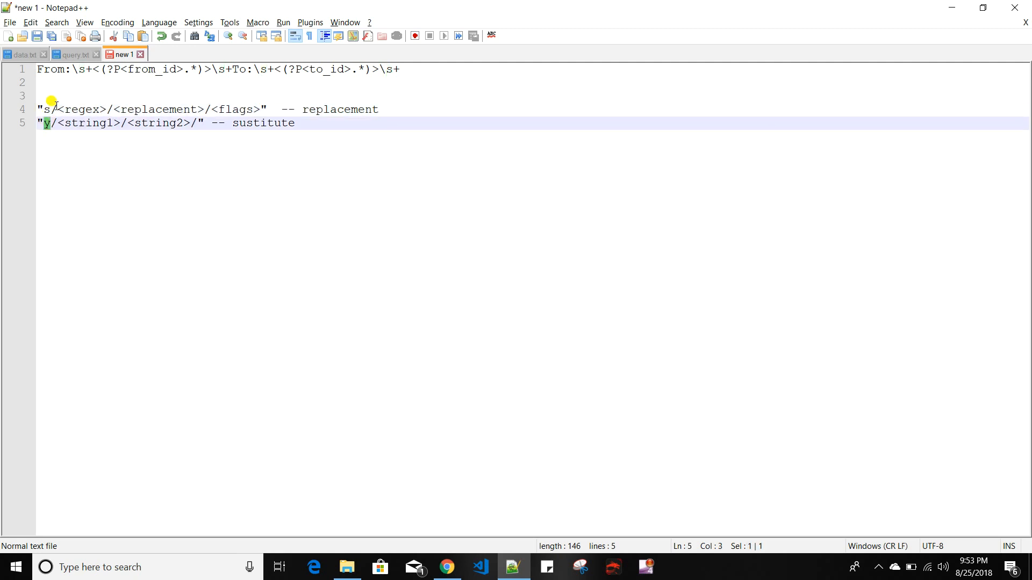
left_click(58, 109)
left_click(115, 108)
left_click(210, 109)
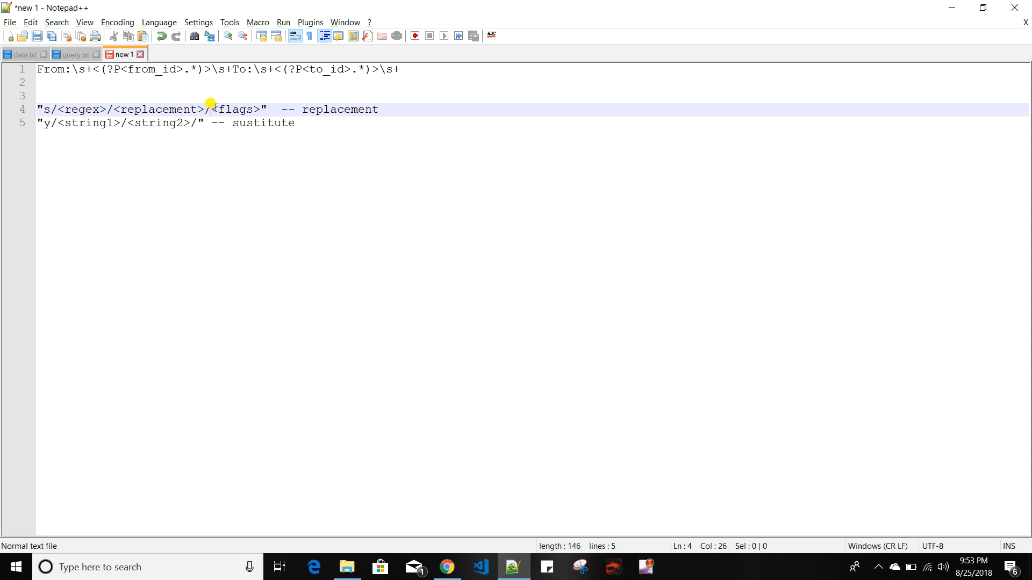
left_click(51, 110)
left_click_drag(51, 111, 45, 111)
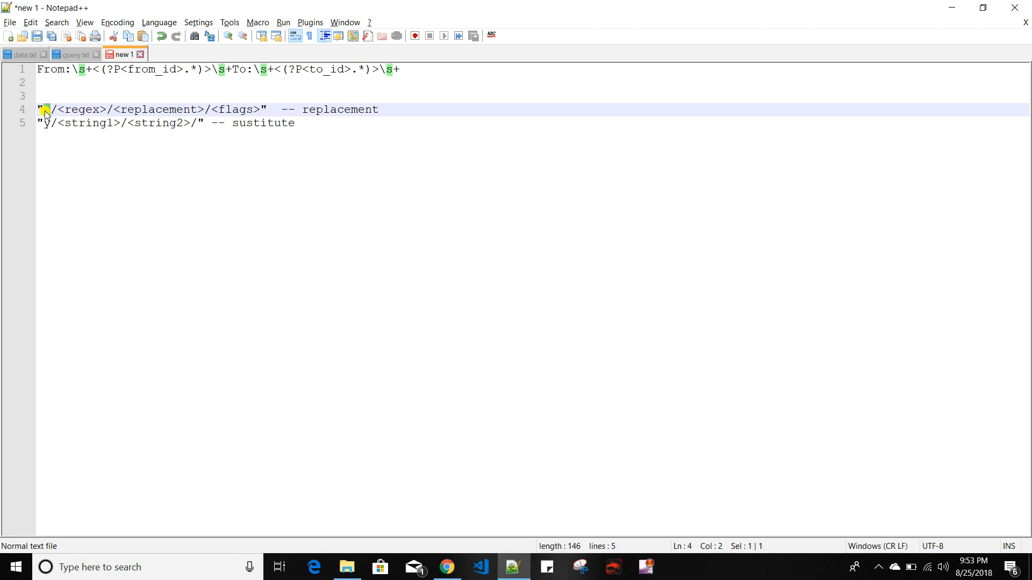
left_click_drag(57, 110, 261, 110)
left_click(262, 110)
right_click(261, 111)
left_click(255, 111)
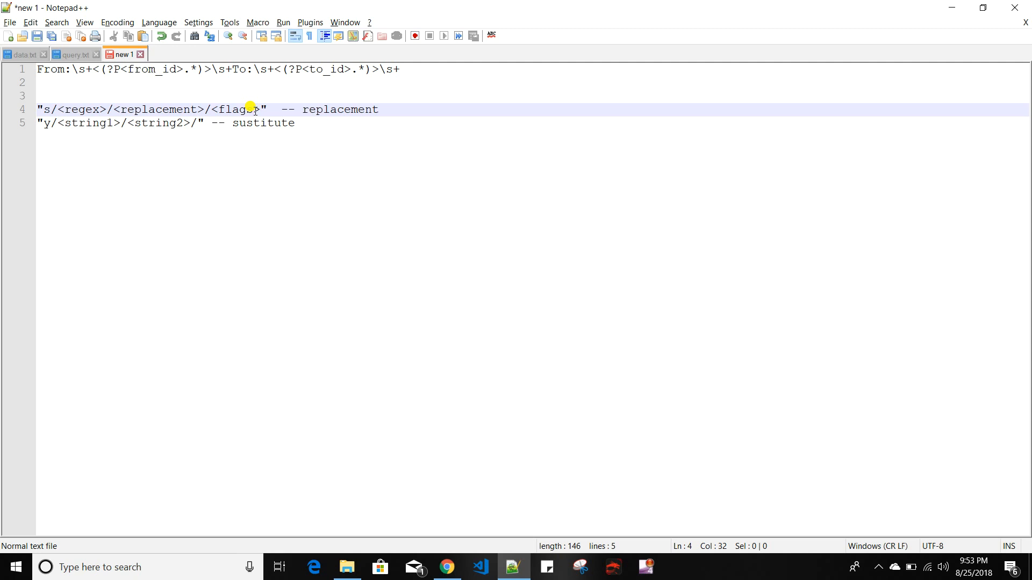
double_click(45, 123)
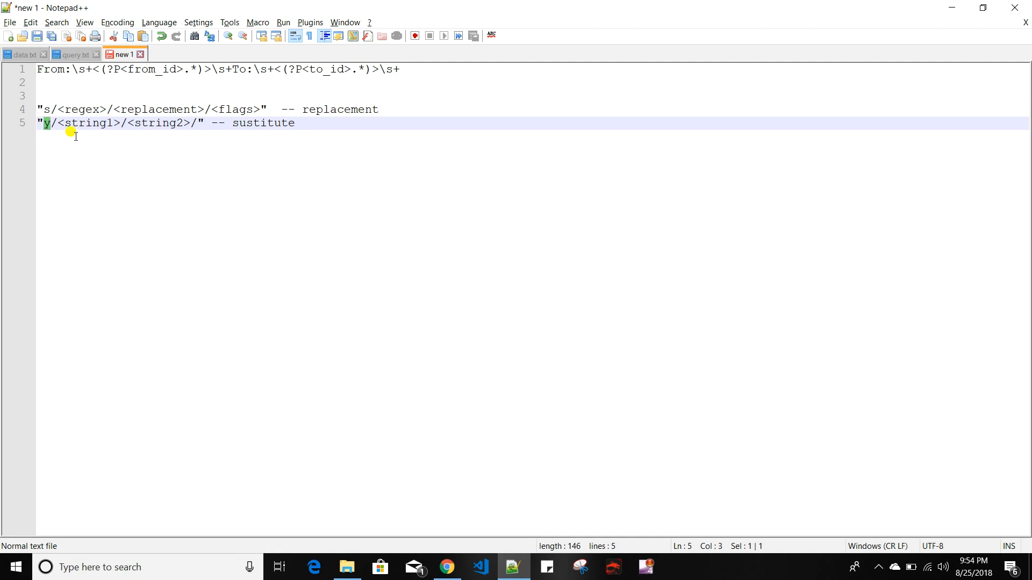
left_click(274, 124)
left_click(124, 123)
- Switch back to the browser and remove the hyphen from the digits group pattern in regex101
left_click(455, 573)
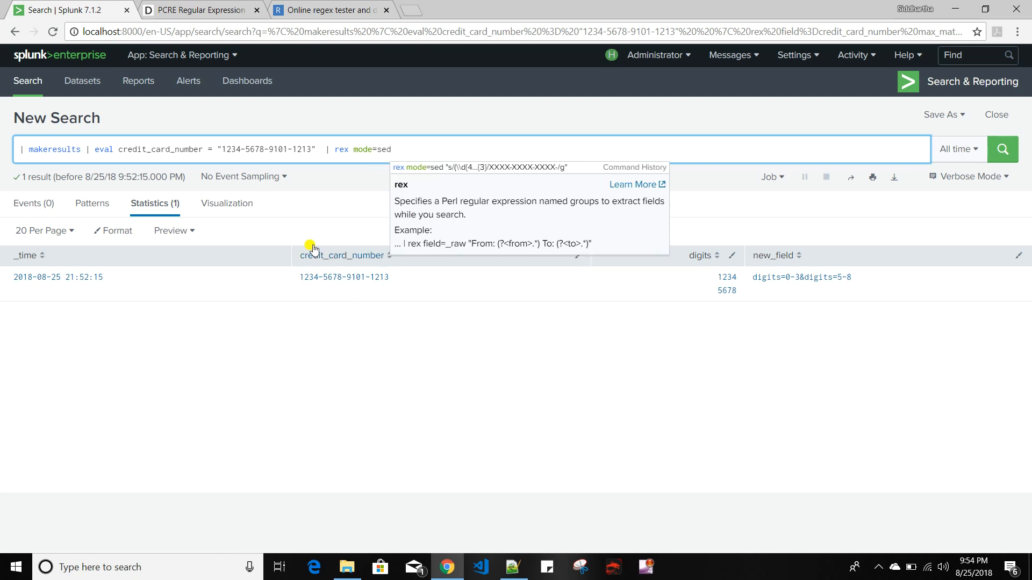
left_click_drag(221, 149, 239, 150)
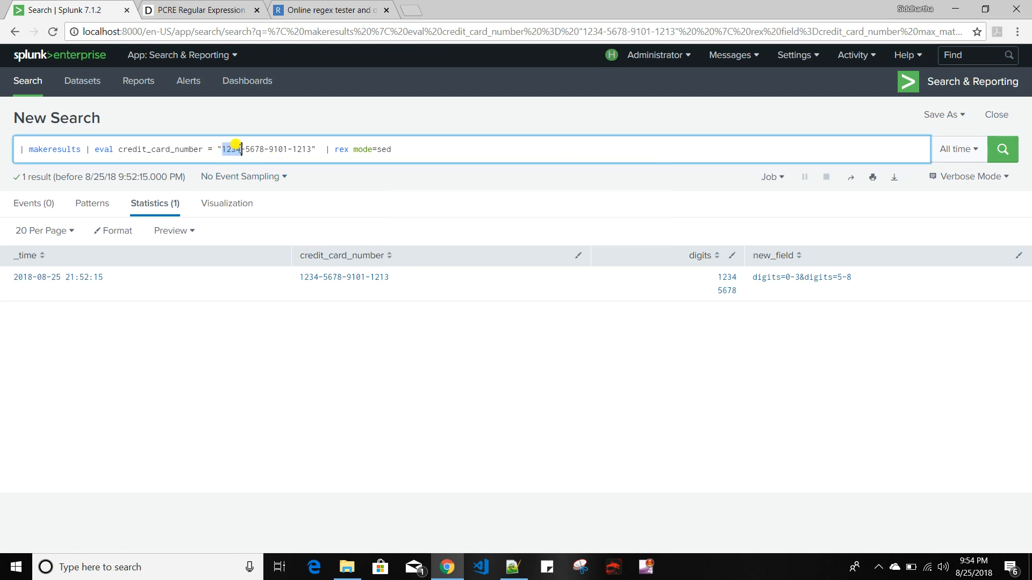
left_click(434, 155)
left_click(330, 11)
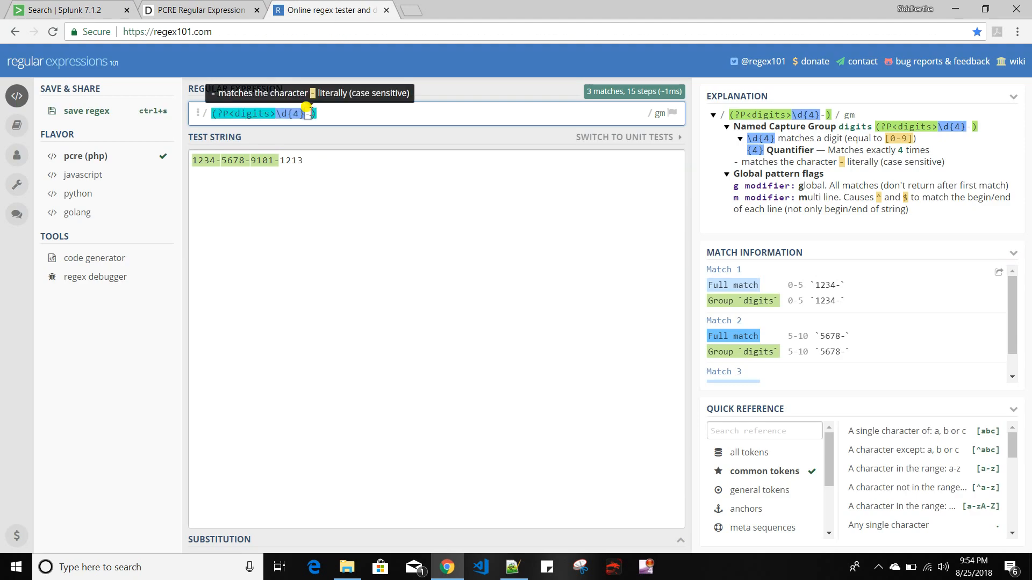
left_click(310, 114)
key("BackSpace")
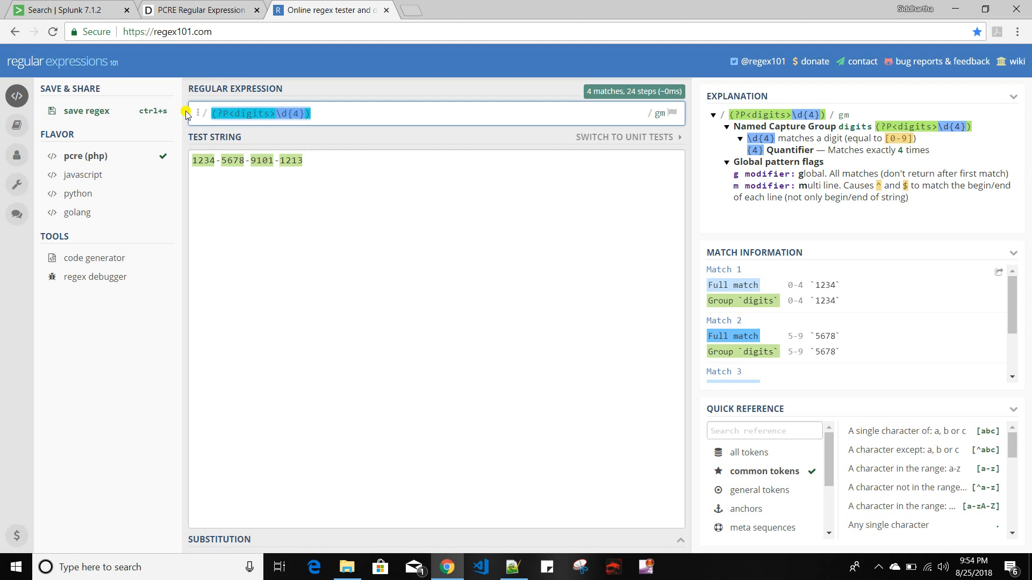
left_click(78, 10)
left_click(298, 10)
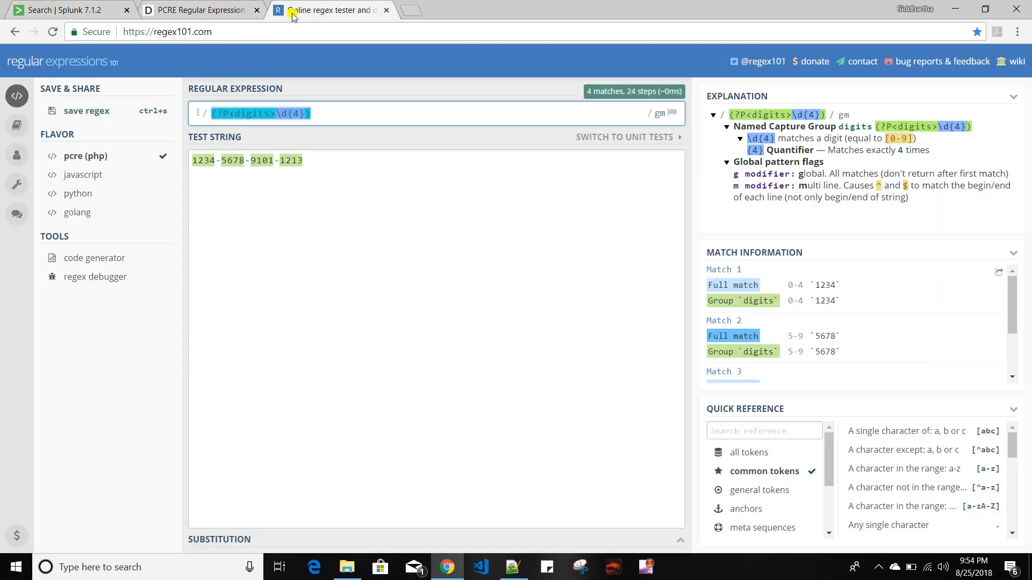
- Strip the named group and its parentheses from the regex101 pattern, leaving only \d{4}
left_click(275, 114)
key("BackSpace")
key("BackSpace")
key("BackSpace")
key("BackSpace")
key("BackSpace")
key("BackSpace")
key("BackSpace")
key("BackSpace")
key("BackSpace")
key("BackSpace")
key("BackSpace")
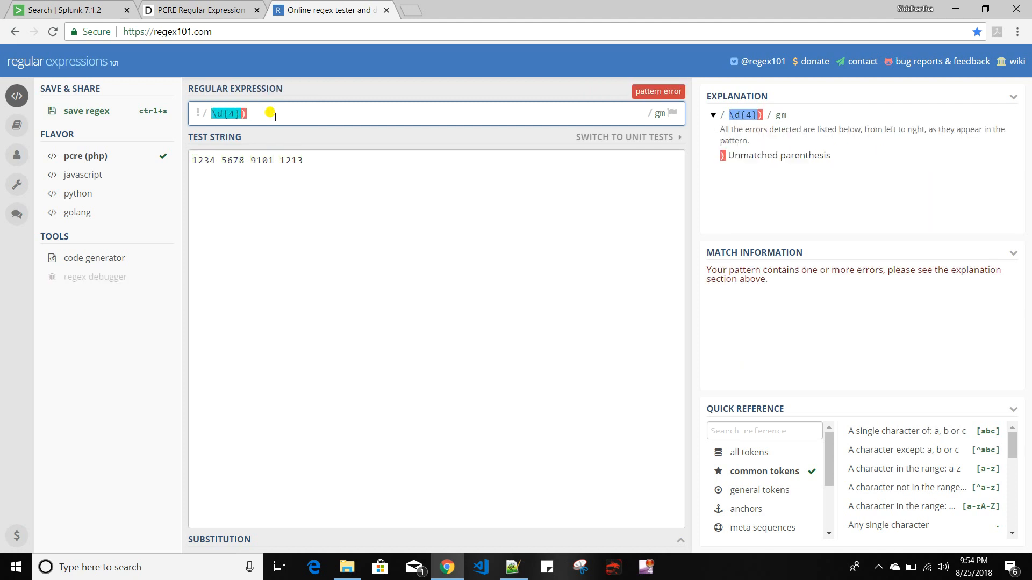
key("Right")
key("Right")
key("Right")
key("BackSpace")
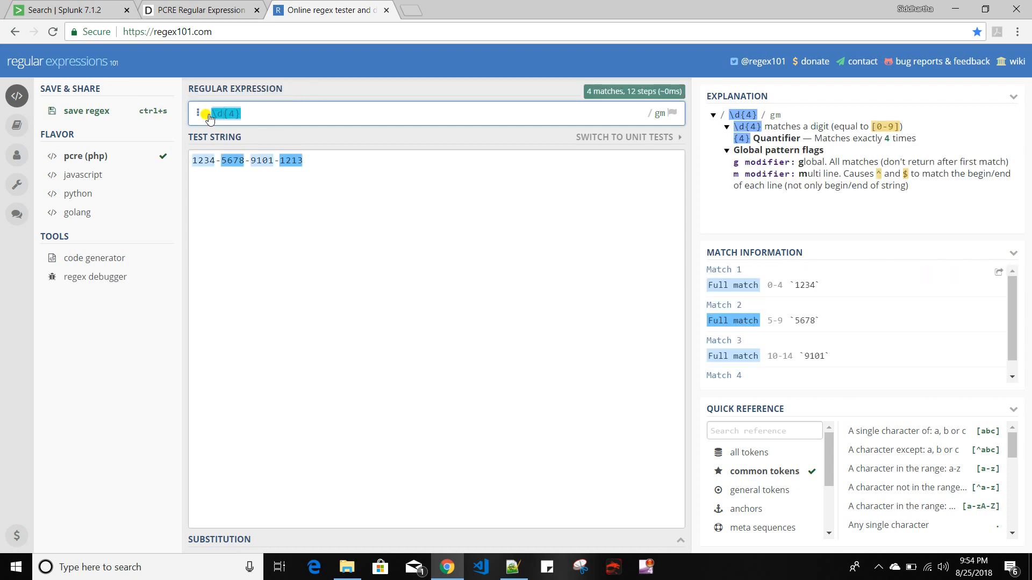
- In the Splunk search, add "s/\d{4}/XXXX/g" after mode=sed and run it, then rerun with the pattern as (\d{4}-)
left_click(67, 11)
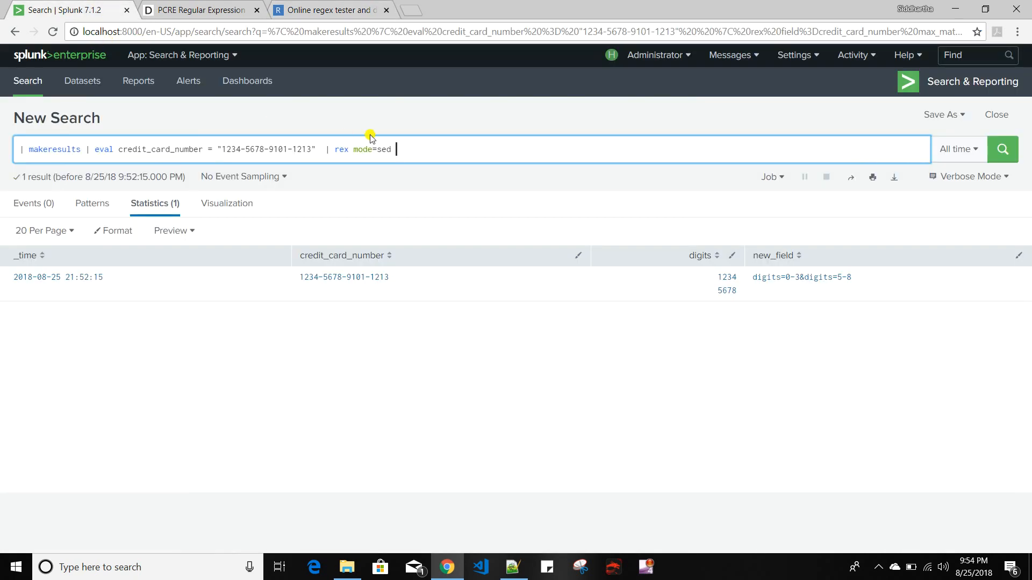
type("\"")
type("s")
type("/\"\\d{4}/")
type("\"")
key("Left")
key("Delete")
key("Left")
key("Left")
key("Left")
key("Left")
key("BackSpace")
key("Right")
key("Right")
key("Right")
key("Right")
key("Right")
key("Right")
key("Right")
key("BackSpace")
type("XXXX")
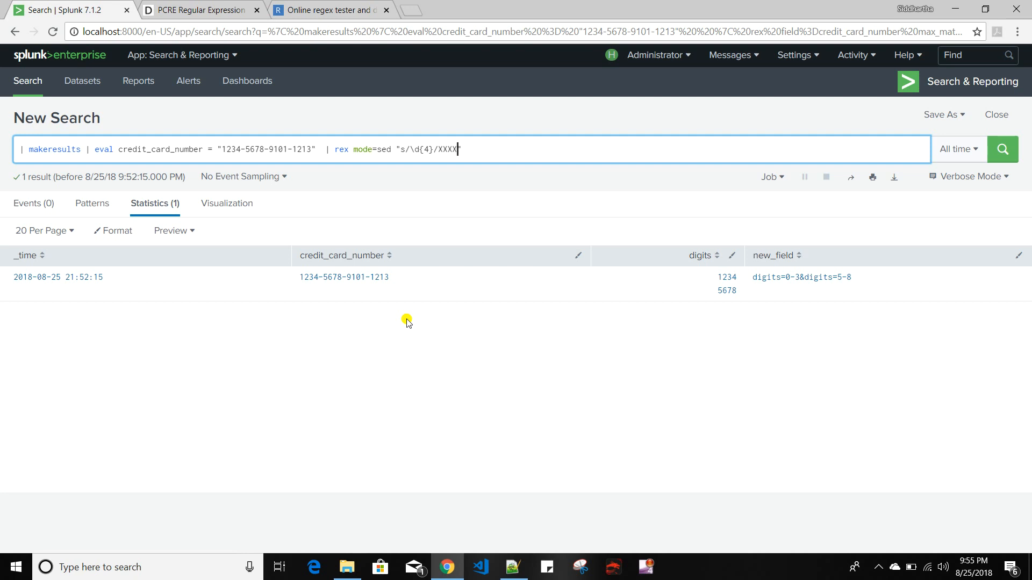
type("/g")
key("Return")
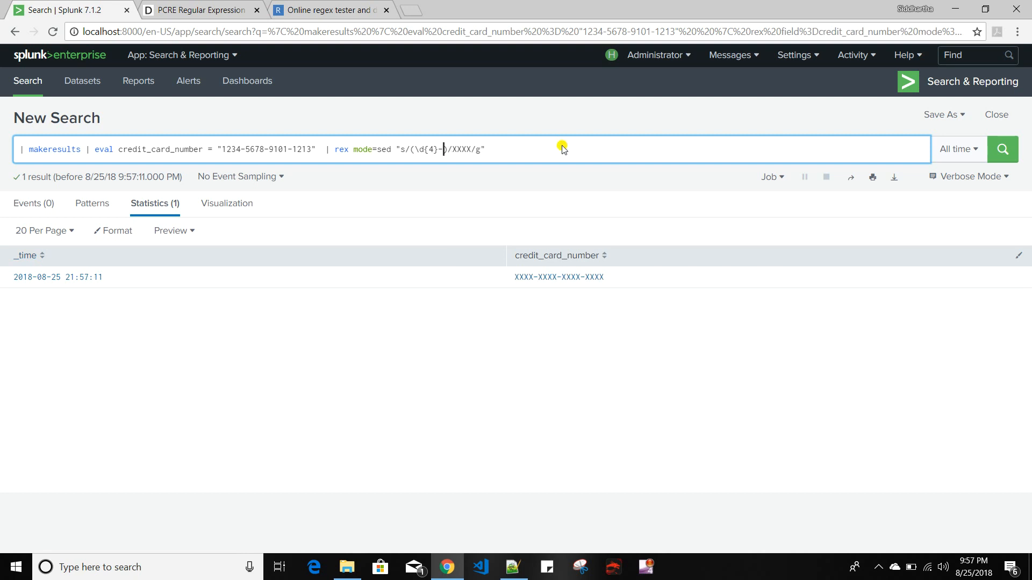
key("Return")
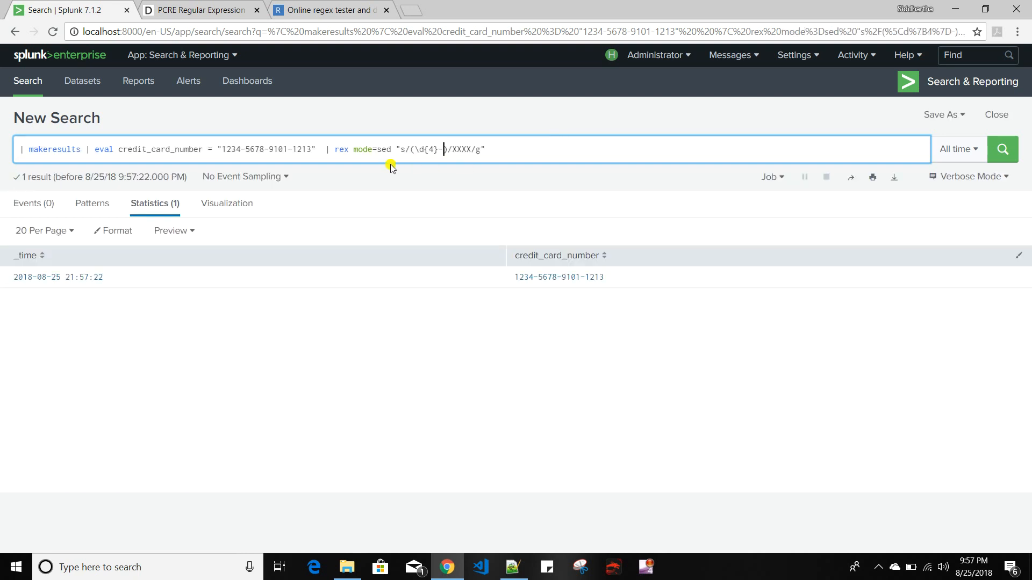
left_click(352, 150)
type("field")
key("Delete")
key("Delete")
key("Delete")
key("Delete")
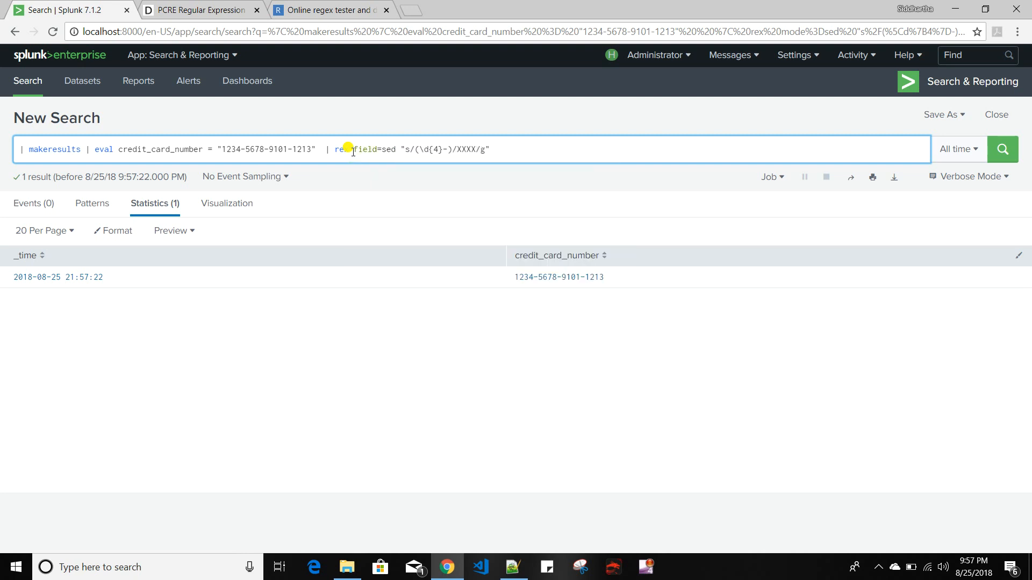
key("ctrl+z")
key("ctrl+z")
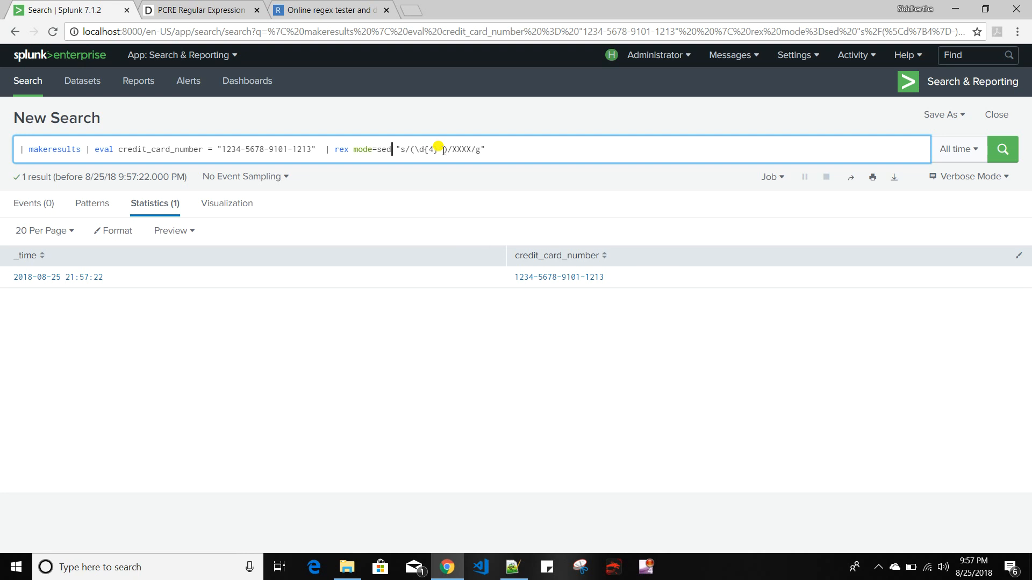
- Insert field=credit_card_number into the rex command before mode=sed
left_click(354, 149)
type("rex  ")
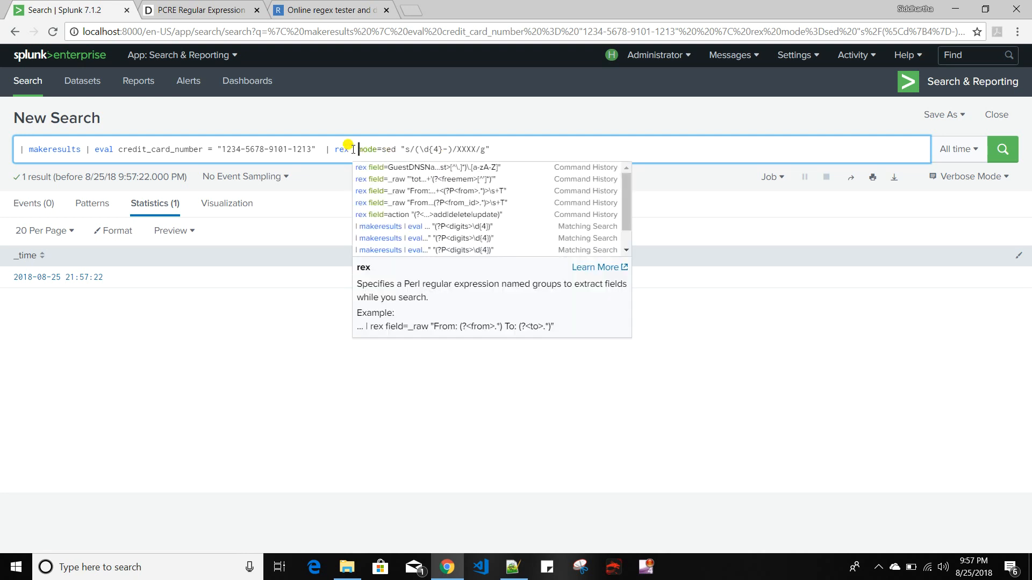
type("field")
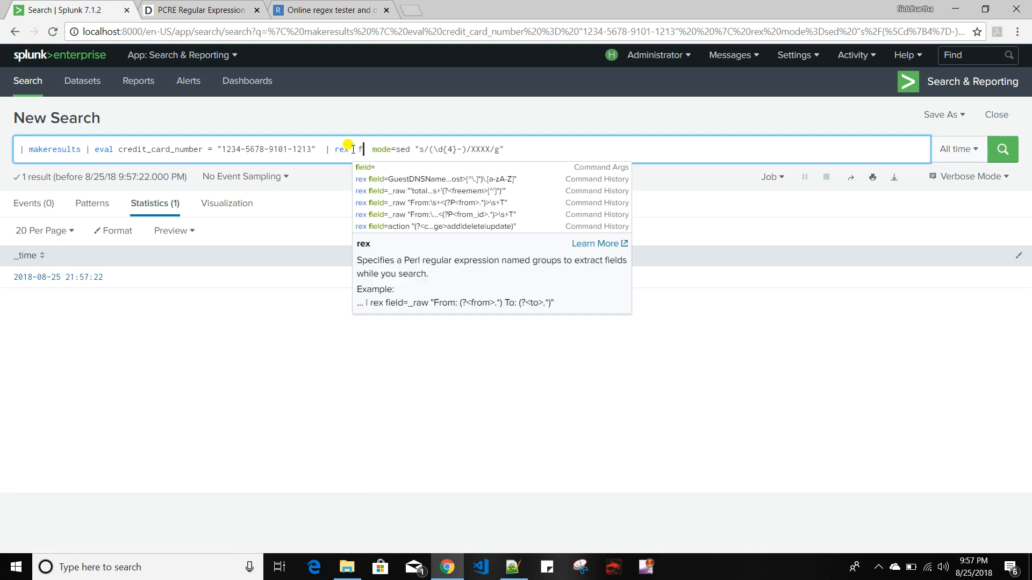
type("=")
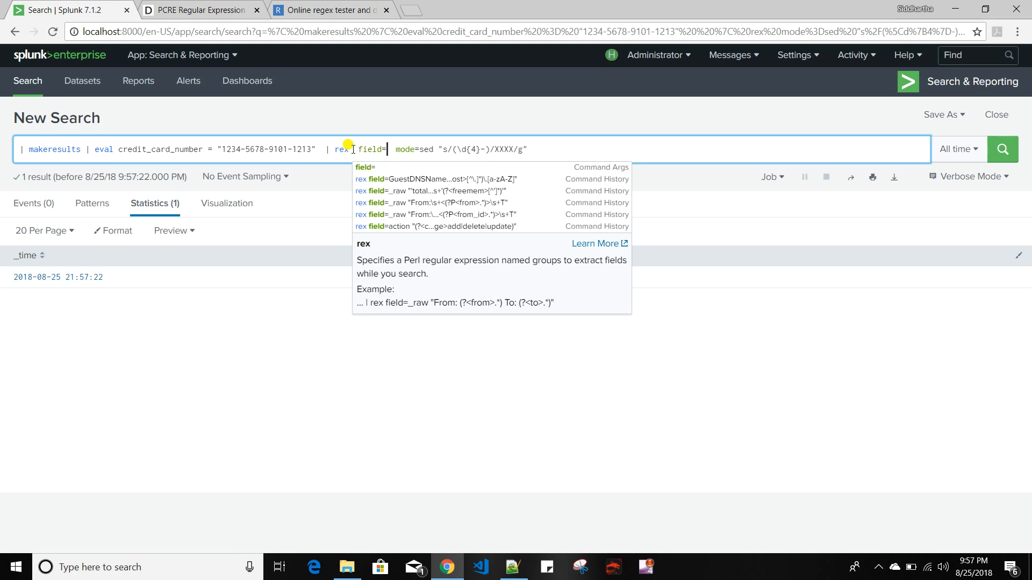
double_click(148, 150)
key("ctrl+c")
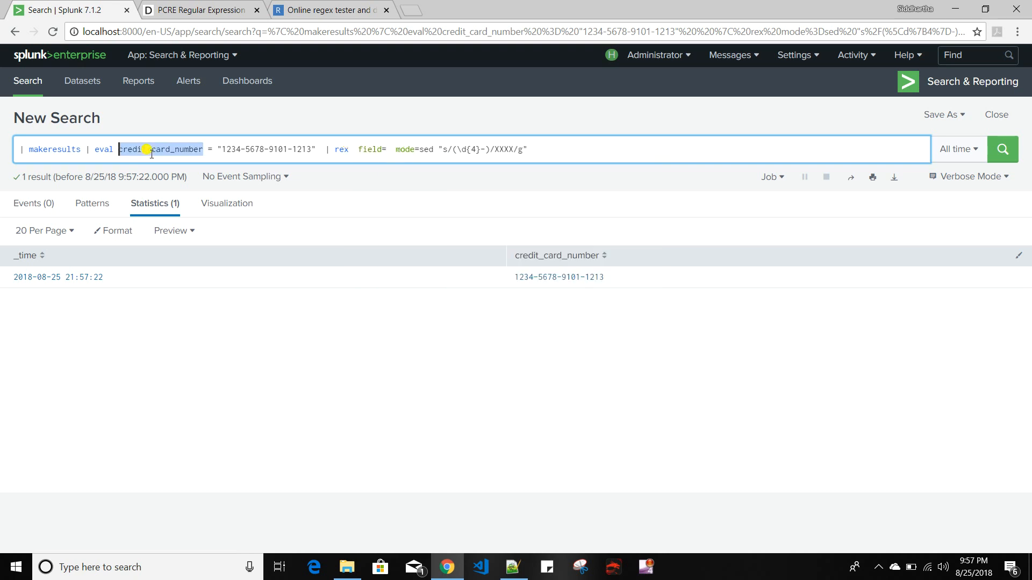
left_click(382, 148)
key("ctrl+v")
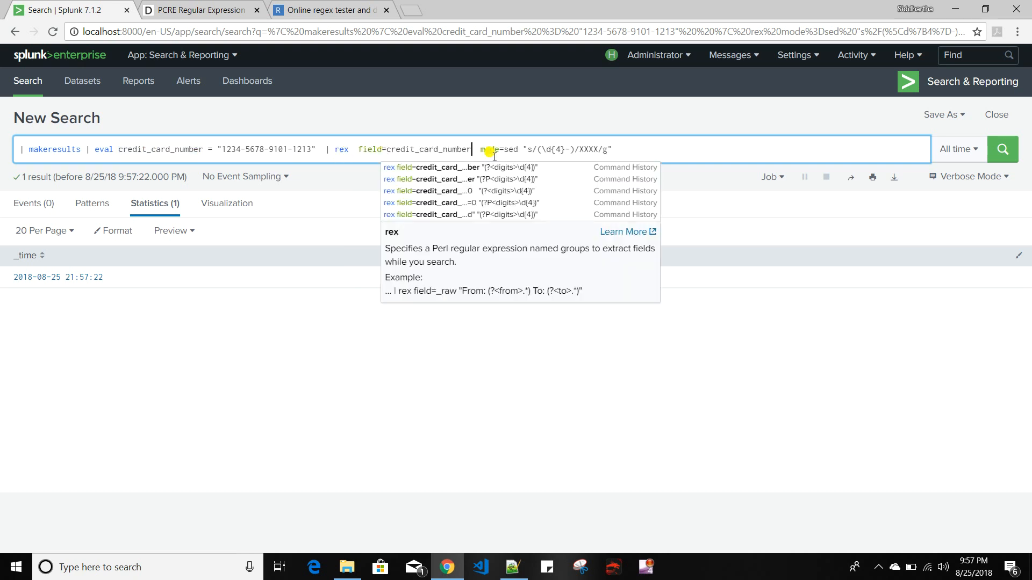
- Remove the hyphen from the sed pattern so it reads "s/(\d{4})/XXXX/g" and run the search
left_click(657, 153)
left_click(569, 146)
key("BackSpace")
left_click(628, 154)
key("Return")
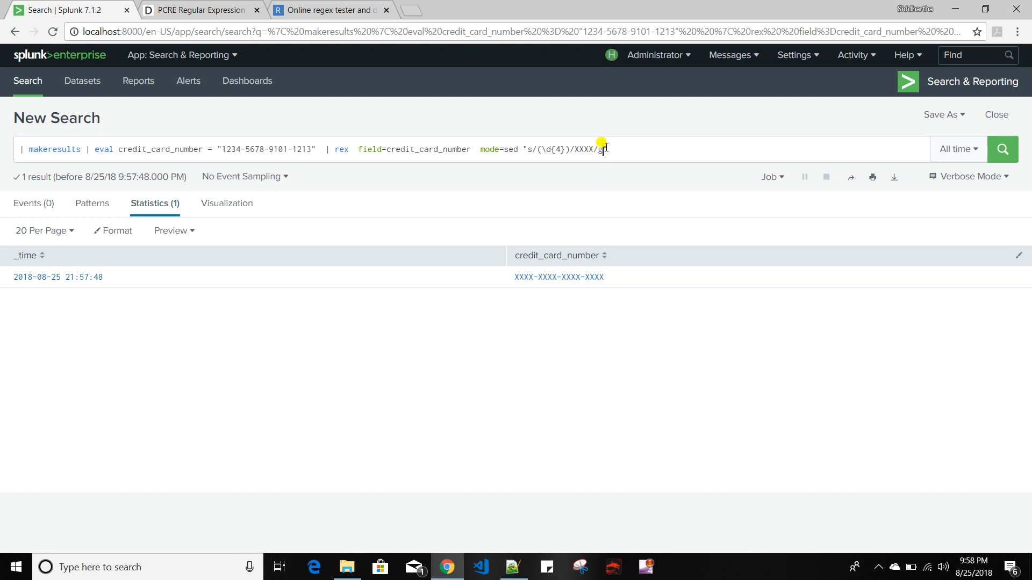
- Rerun the search without the g flag in the sed expression, and again with 4 as the flag
key("BackSpace")
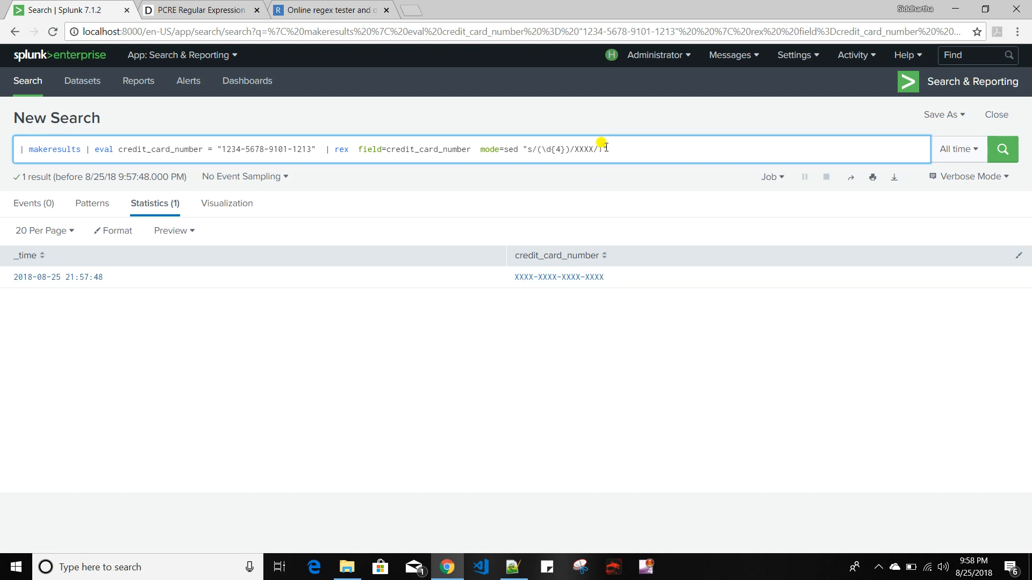
key("Return")
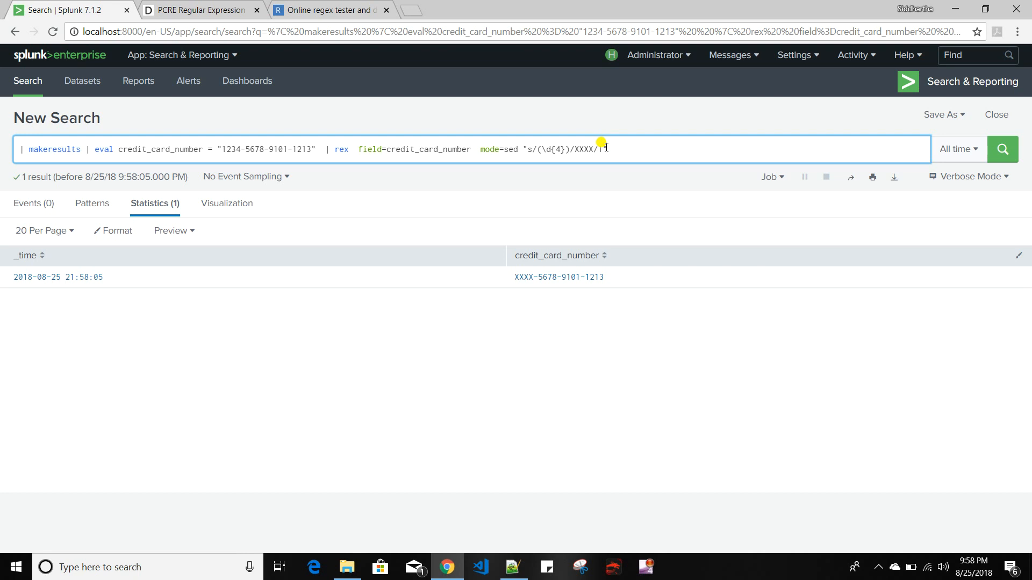
type("4")
key("Return")
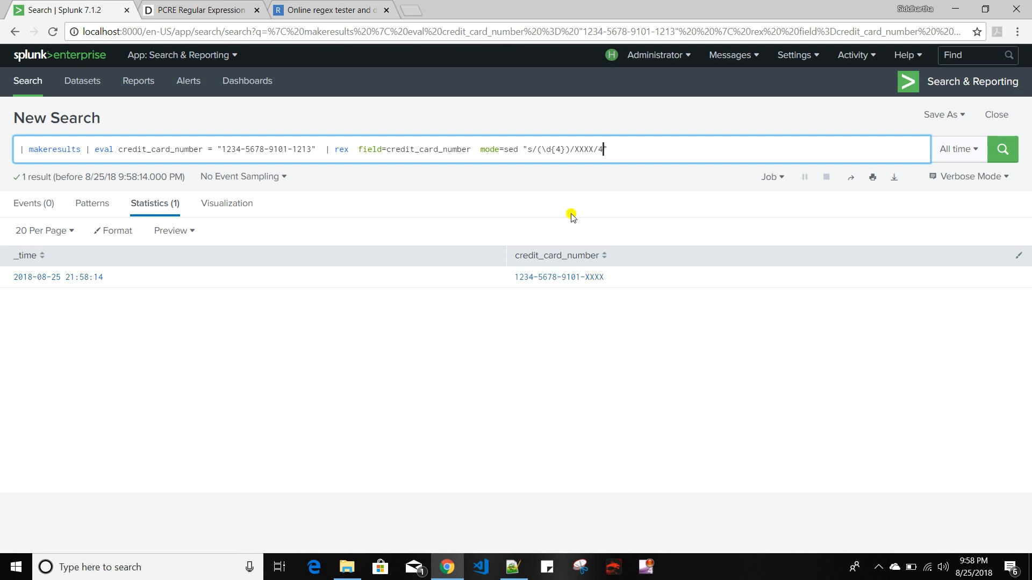
- Remove the 4 flag from the sed expression and add a hyphen inside the group so it reads "s/(\d{4}-)/XXXX/"
left_click(566, 149)
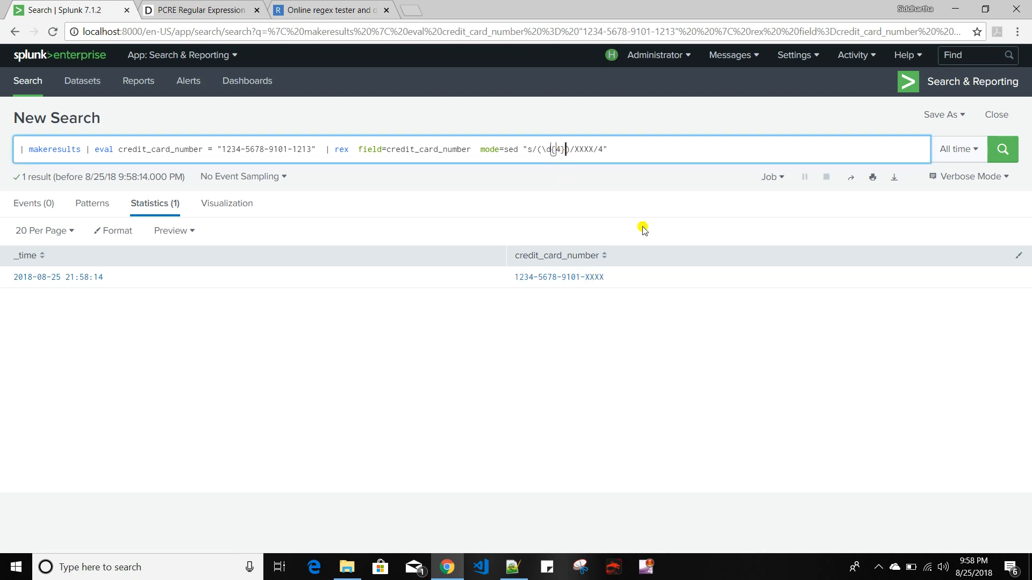
left_click(603, 149)
key("BackSpace")
left_click(554, 150)
type("-")
- Highlight the first three digit groups of the credit_card_number result, and the first group with its hyphen
left_click_drag(518, 280, 585, 284)
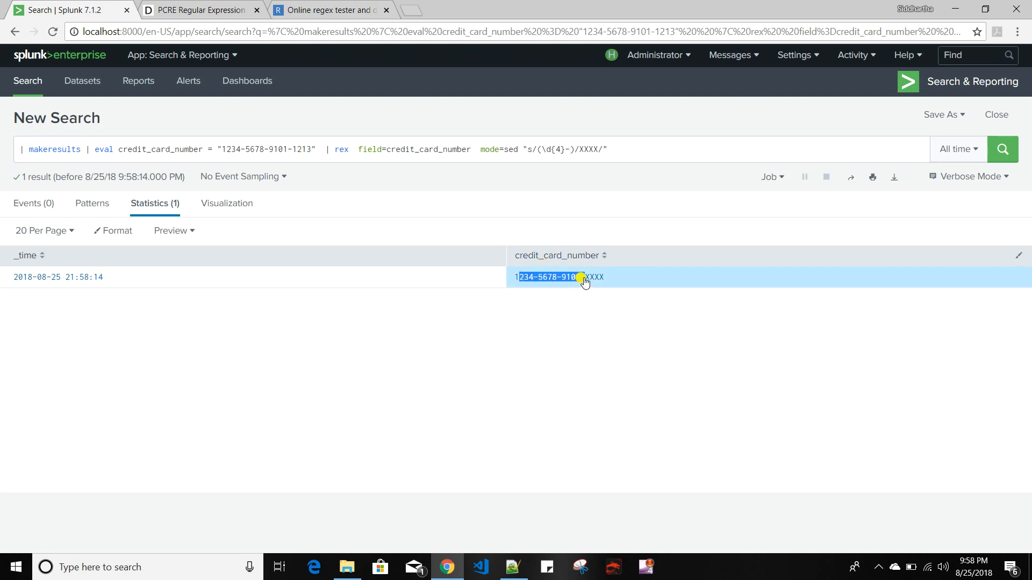
left_click(553, 316)
left_click_drag(511, 286, 585, 281)
left_click(532, 295)
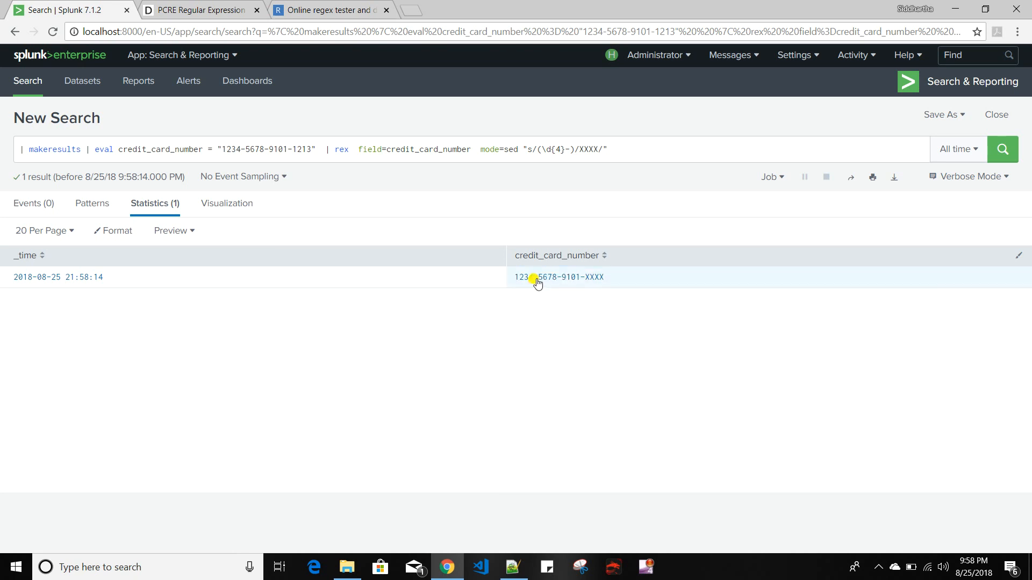
left_click(537, 283)
left_click_drag(538, 284, 515, 281)
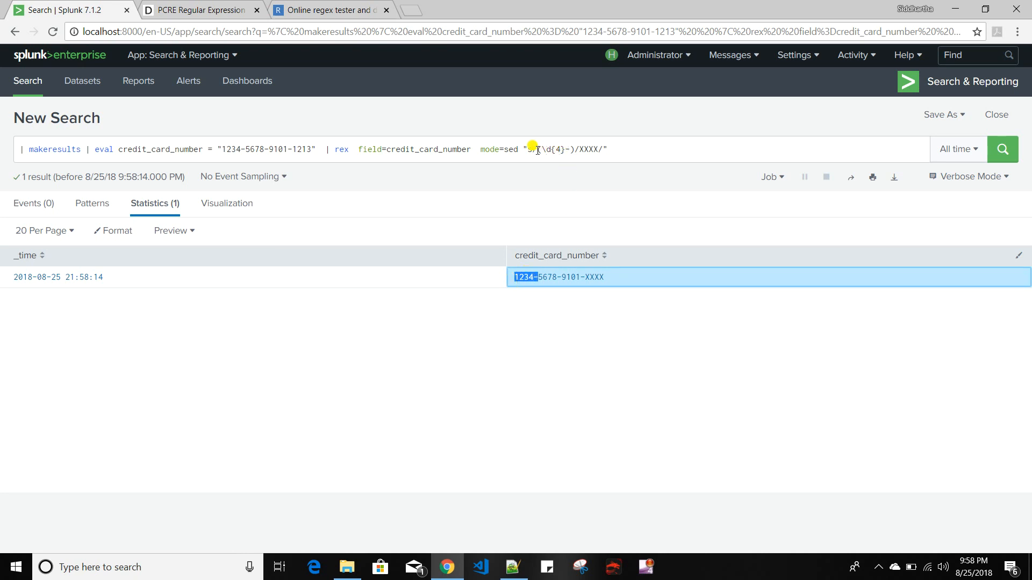
- Add {3} after the hyphen inside the group and the g flag, making "s/(\d{4}-{3})/XXXX/g", and run the search
left_click(570, 149)
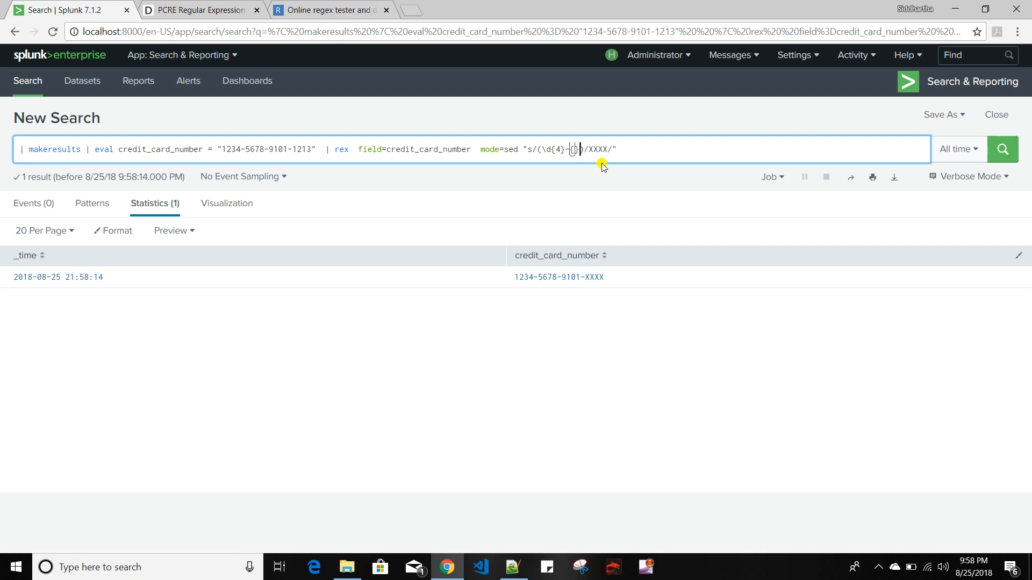
key("Right")
key("Right")
key("Right")
key("Right")
key("Right")
key("Return")
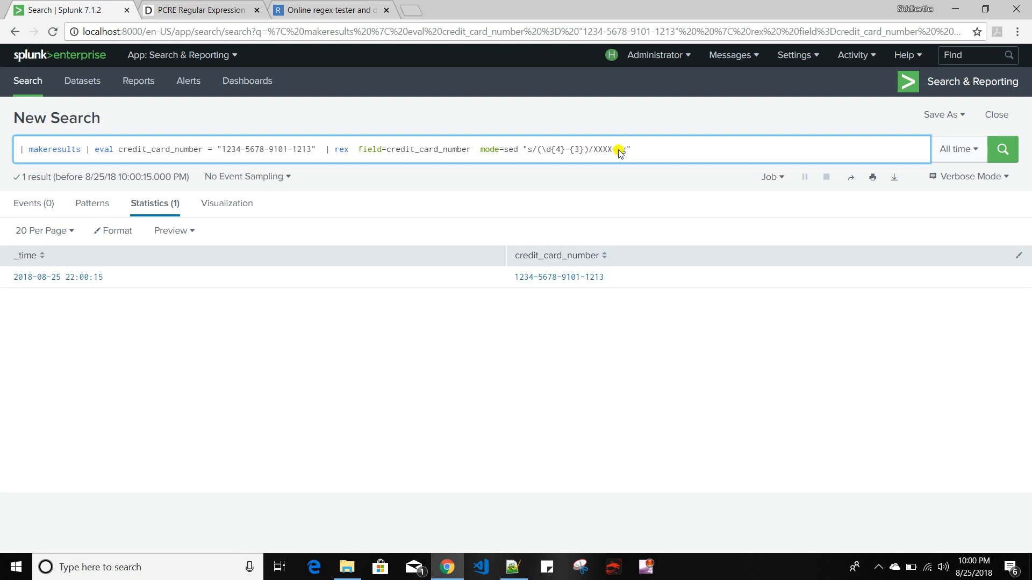
key("Return")
- Move {3} outside the parentheses, extend the replacement to XXXX-XXXX-XXXX- and run "s/(\d{4}-){3}/XXXX-XXXX-XXXX-/g"
left_click(587, 150)
key("BackSpace")
key("Left")
key("Left")
key("Left")
type(")")
left_click(617, 149)
type("XXXX-XXXX-")
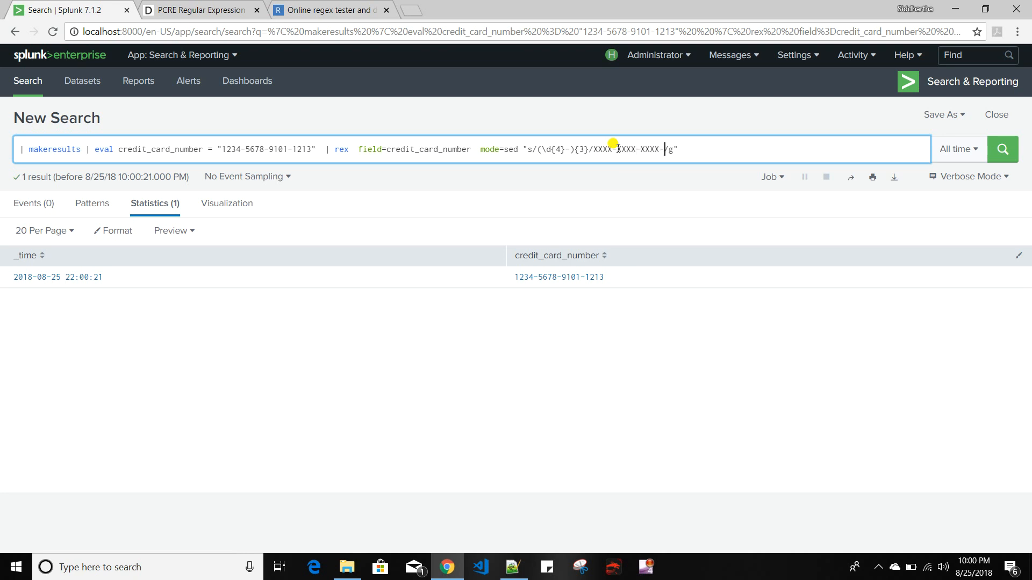
key("Return")
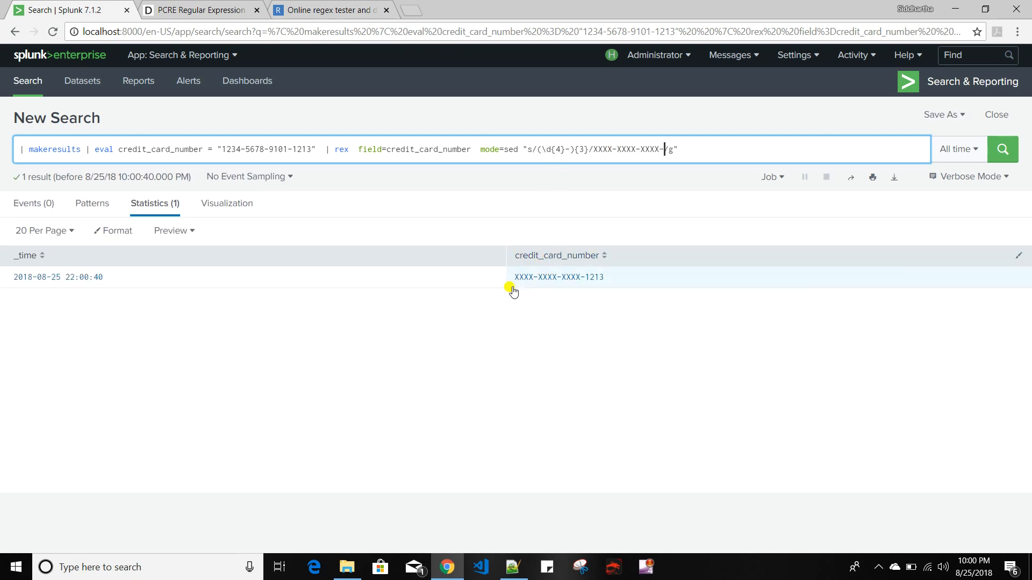
- Replace the sed expression inside the quotes with the character substitution y/1234/XXXX
left_click_drag(593, 149, 669, 149)
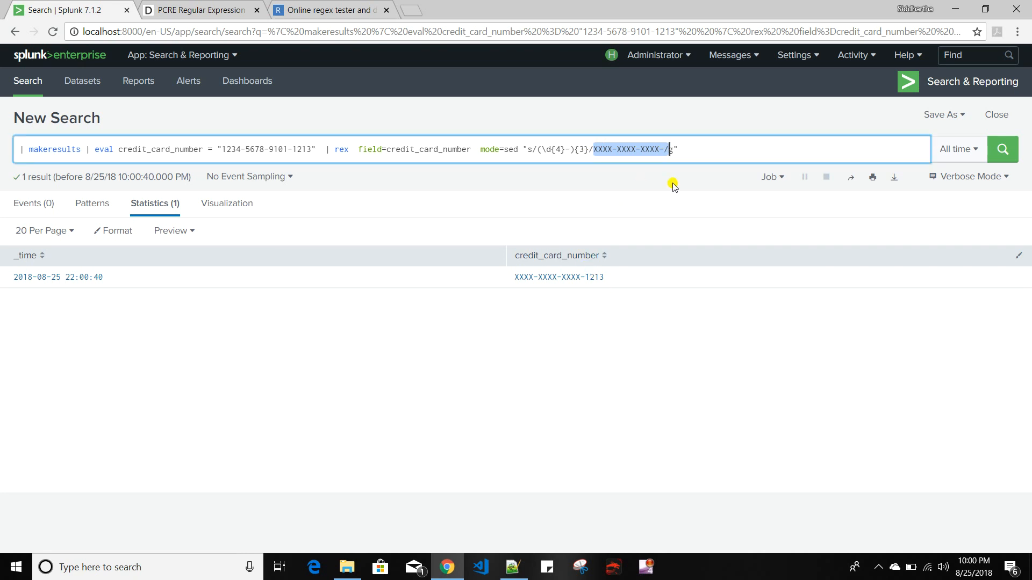
left_click(696, 144)
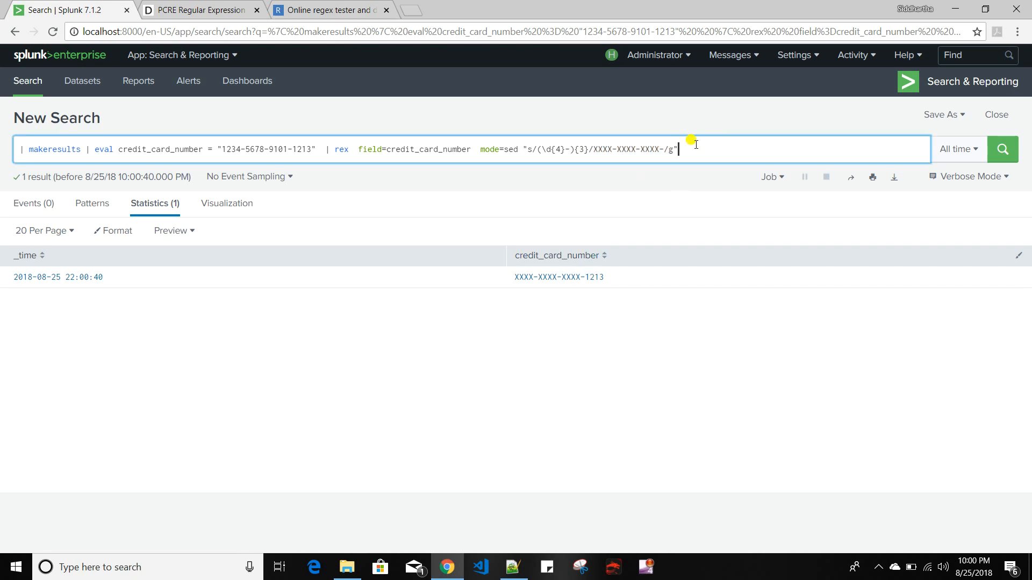
left_click_drag(524, 149, 536, 149)
left_click(527, 149)
left_click_drag(675, 148, 524, 144)
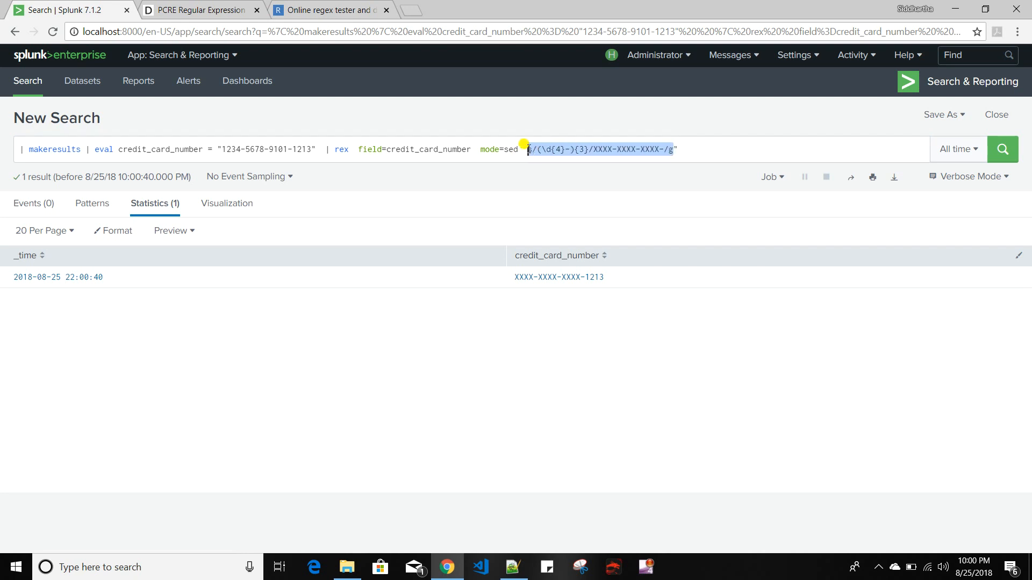
key("BackSpace")
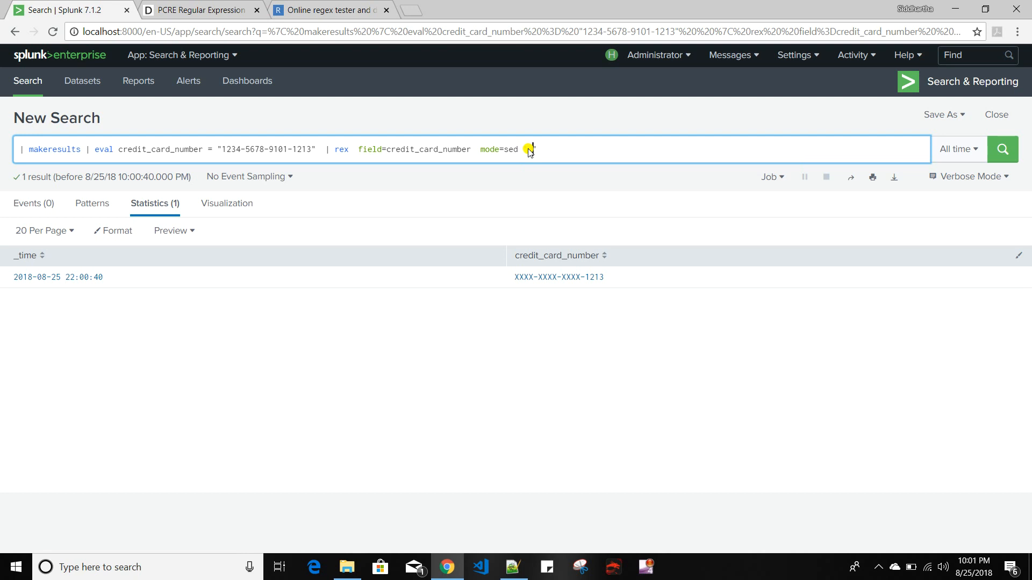
type("/")
type("1234")
type("/")
type("XXXX")
- Run the search with the rex portion cut out, and again with it pasted back after the eval expression
left_click_drag(319, 149, 617, 150)
key("ctrl+c")
key("BackSpace")
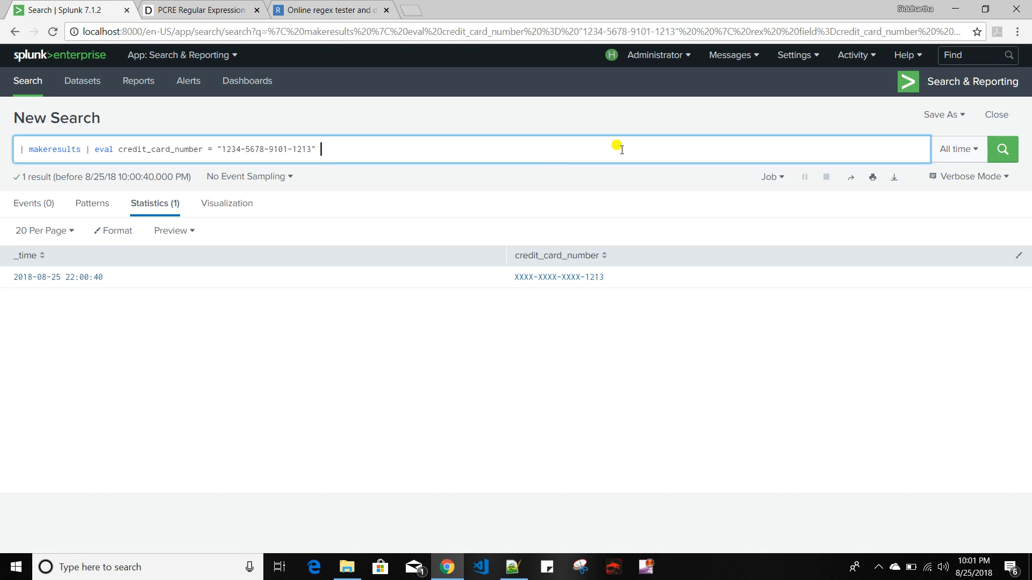
key("BackSpace")
key("Return")
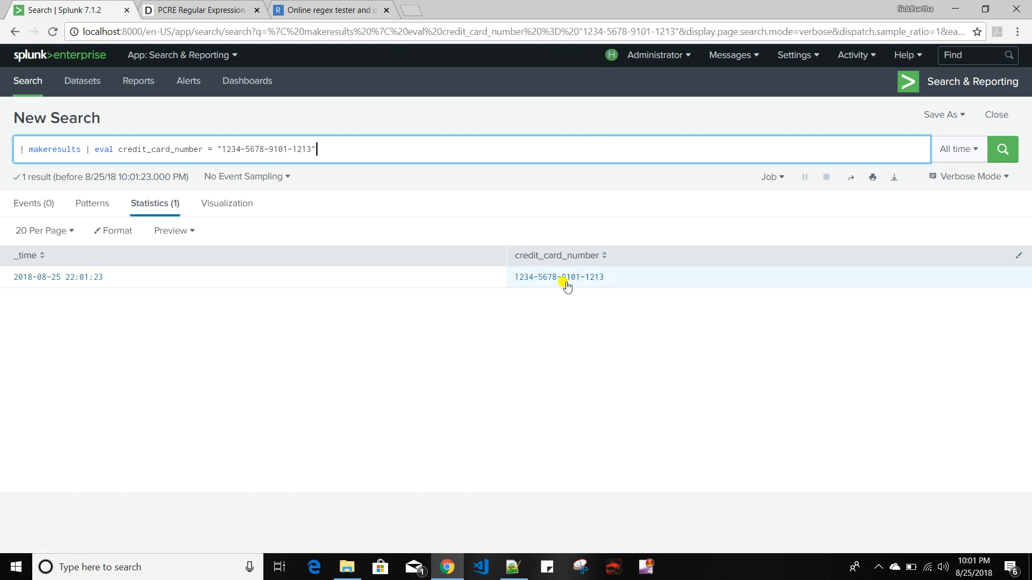
key("ctrl+v")
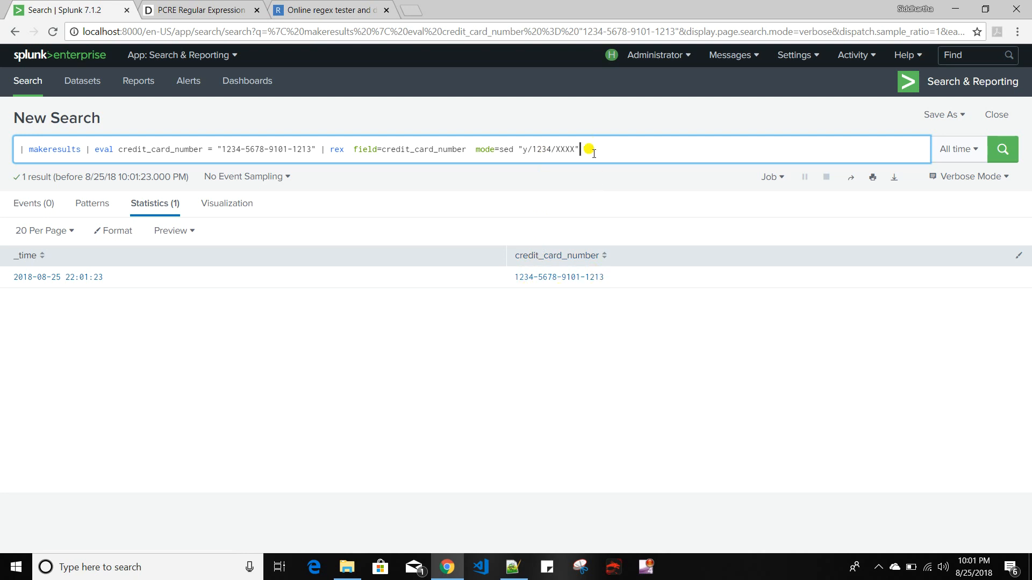
key("Return")
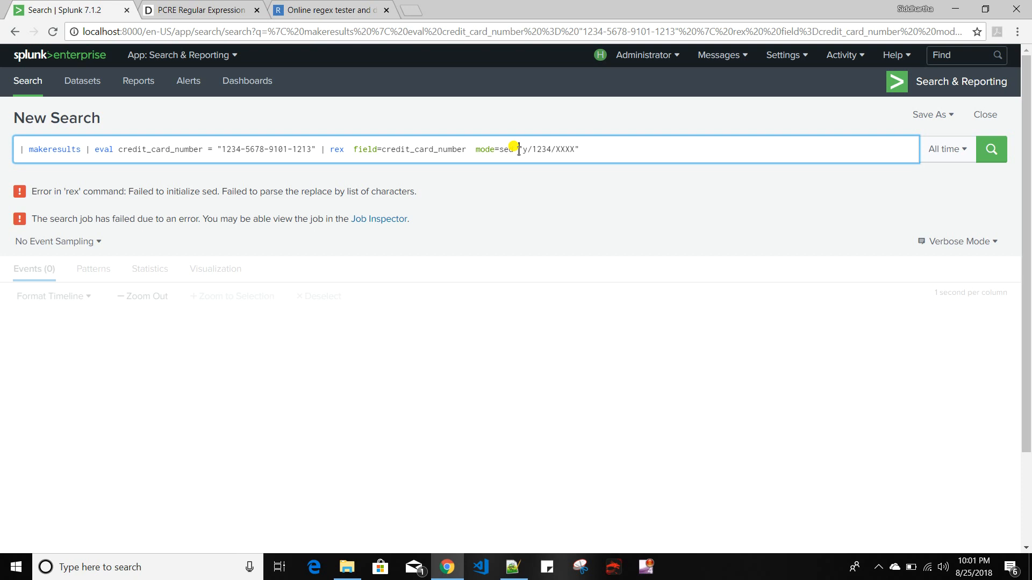
- Add the closing slash so the expression reads "y/1234/XXXX/", check it against the syntax note in Notepad++ and run the Splunk search
left_click(576, 149)
type("/")
left_click(513, 567)
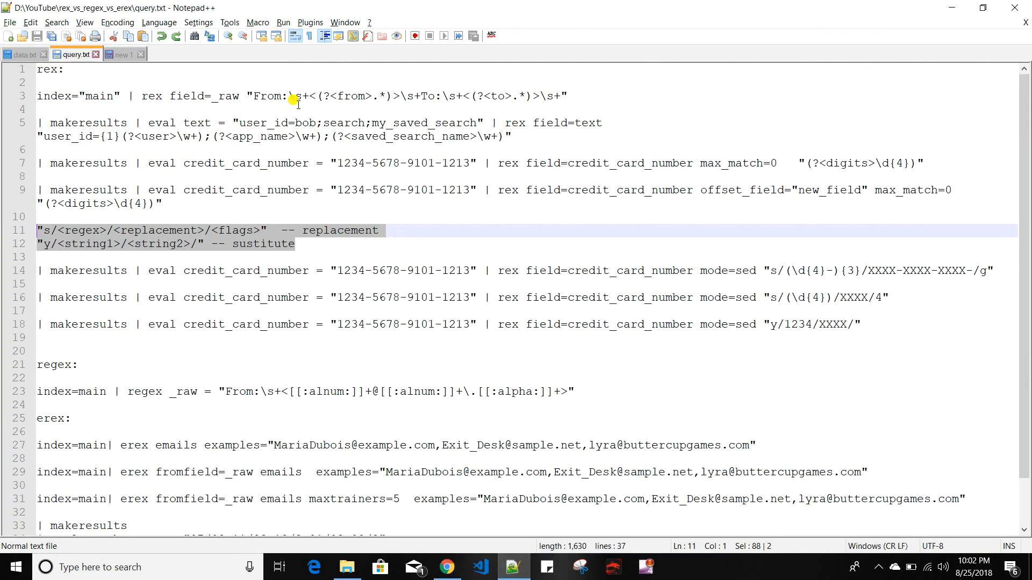
left_click(123, 55)
left_click_drag(198, 126, 192, 123)
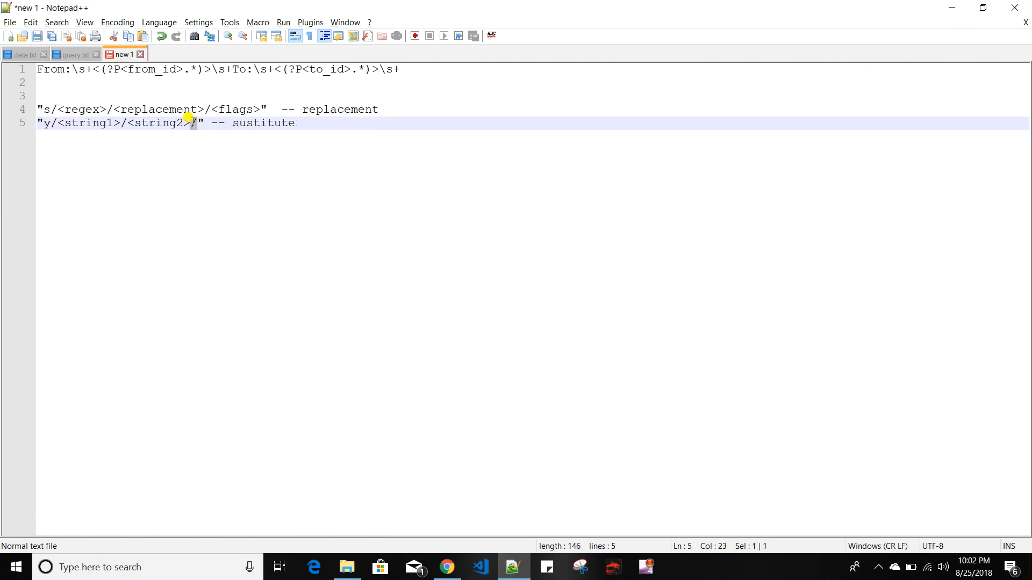
key("alt+Tab")
left_click(610, 145)
key("Return")
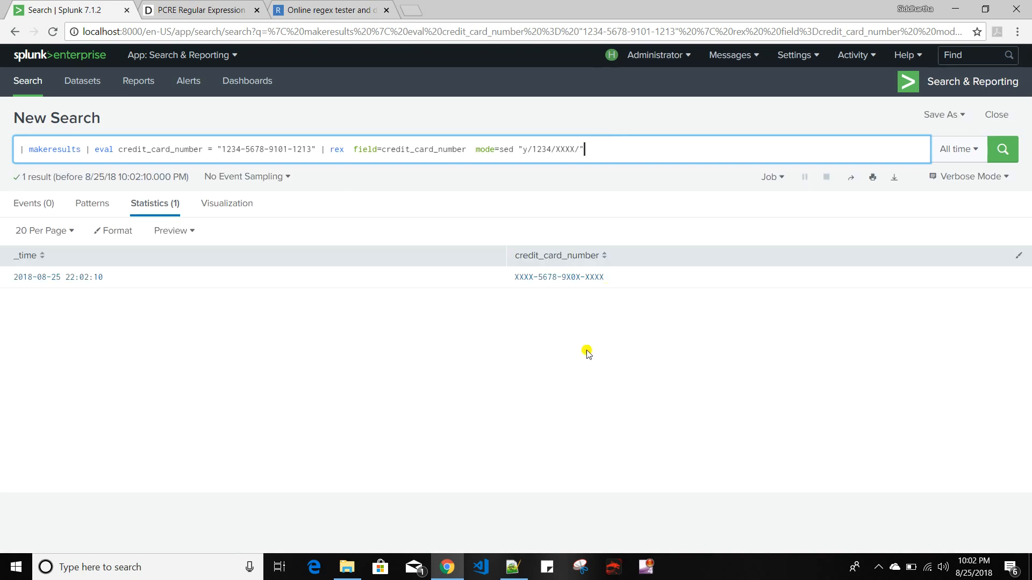
- Highlight the first, second and last digit groups of the eval value to compare them with the substituted result
left_click_drag(226, 150, 241, 150)
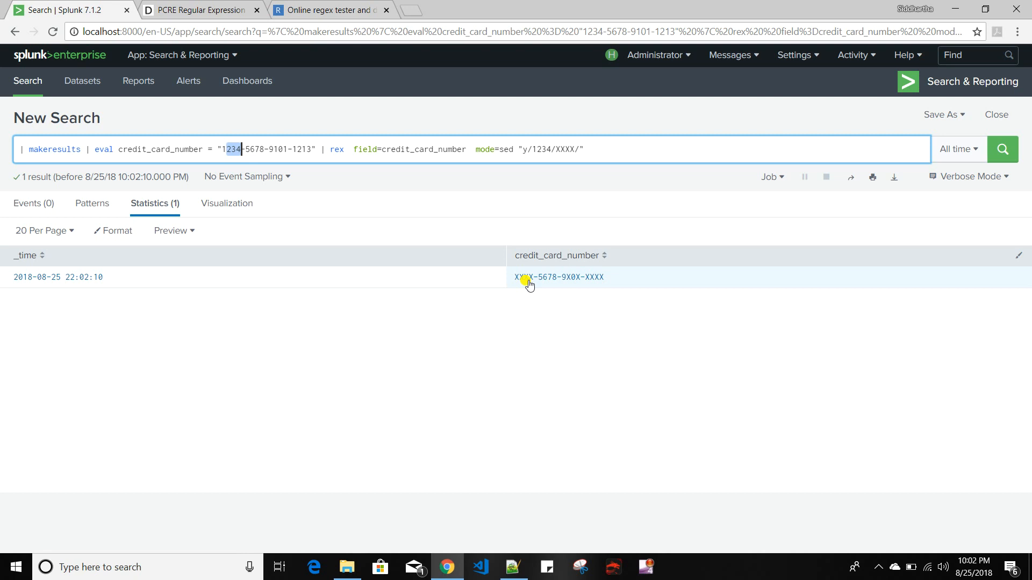
double_click(254, 149)
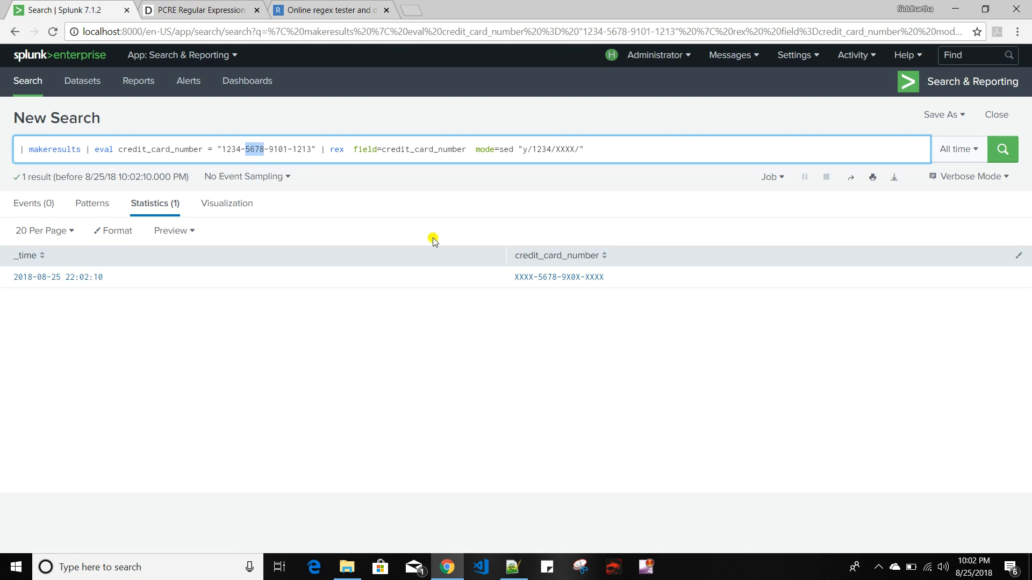
left_click_drag(293, 149, 314, 148)
left_click(623, 149)
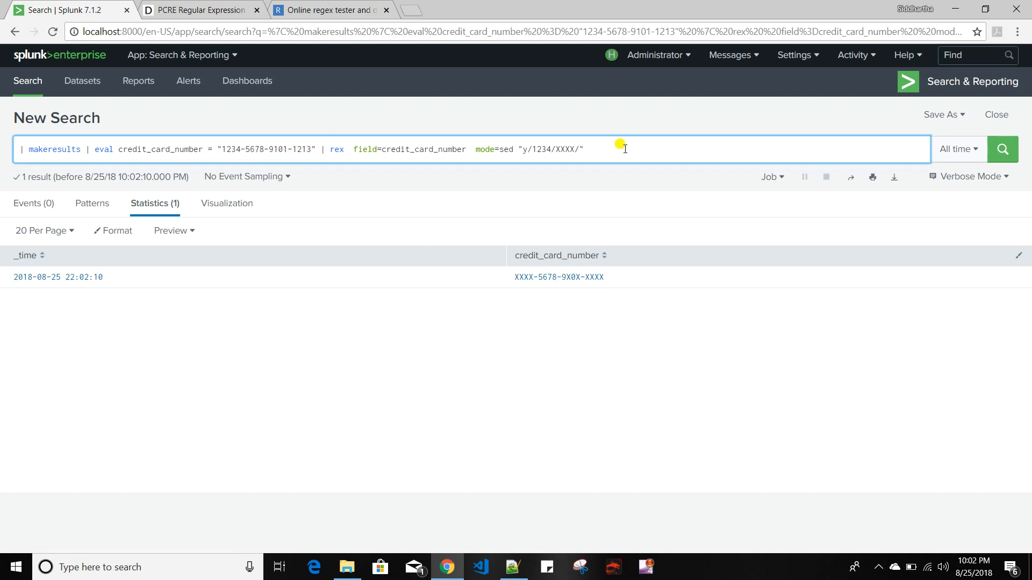